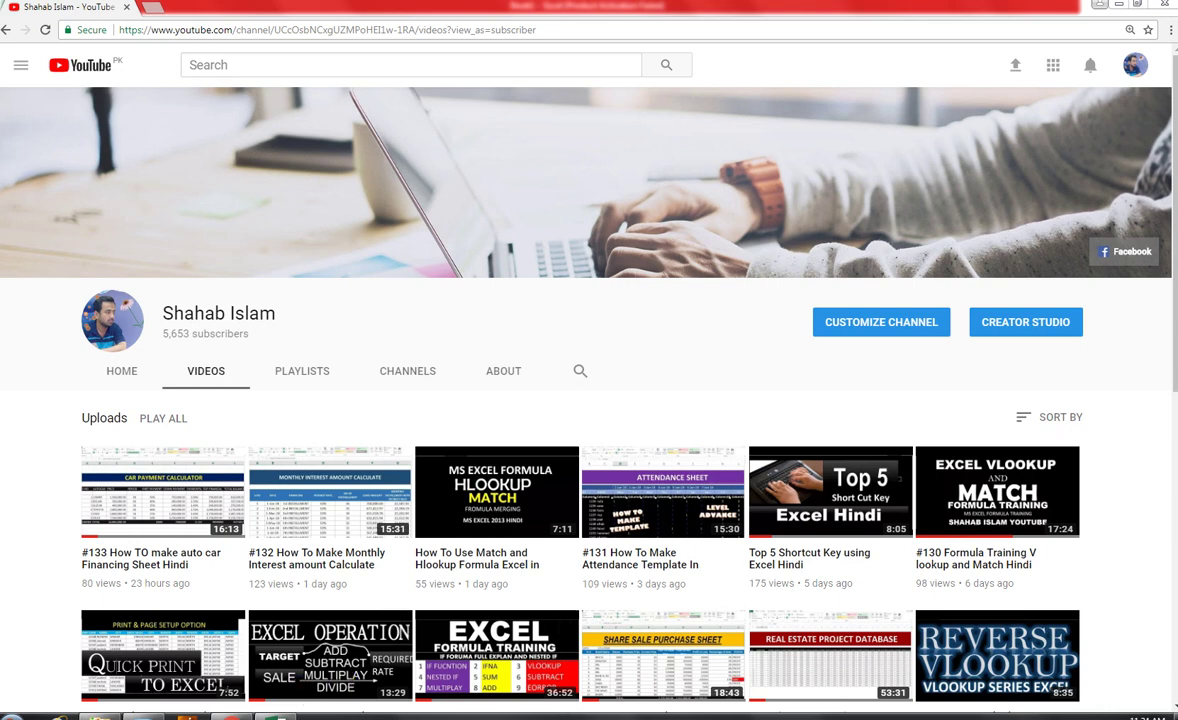
# - Switch to the blank Excel workbook and enter the headers S NO in cell A4 and MONTH in cell B4
pyautogui.moveTo(276, 716)
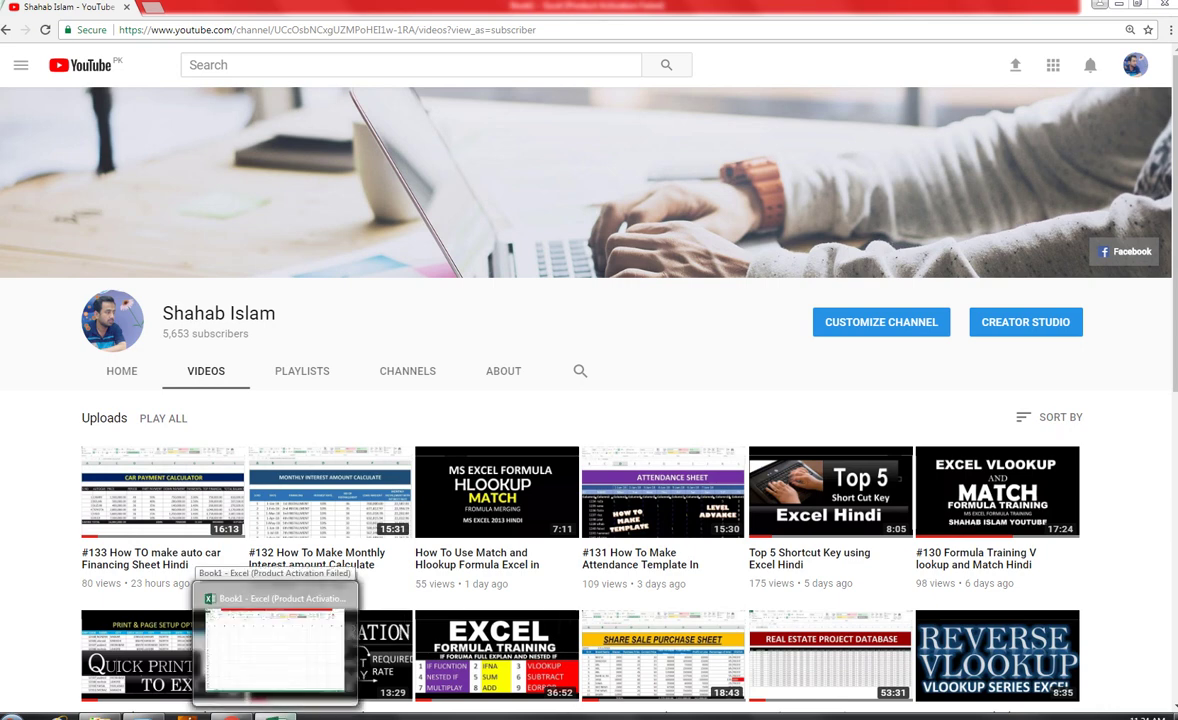
pyautogui.click(275, 645)
pyautogui.click(66, 240)
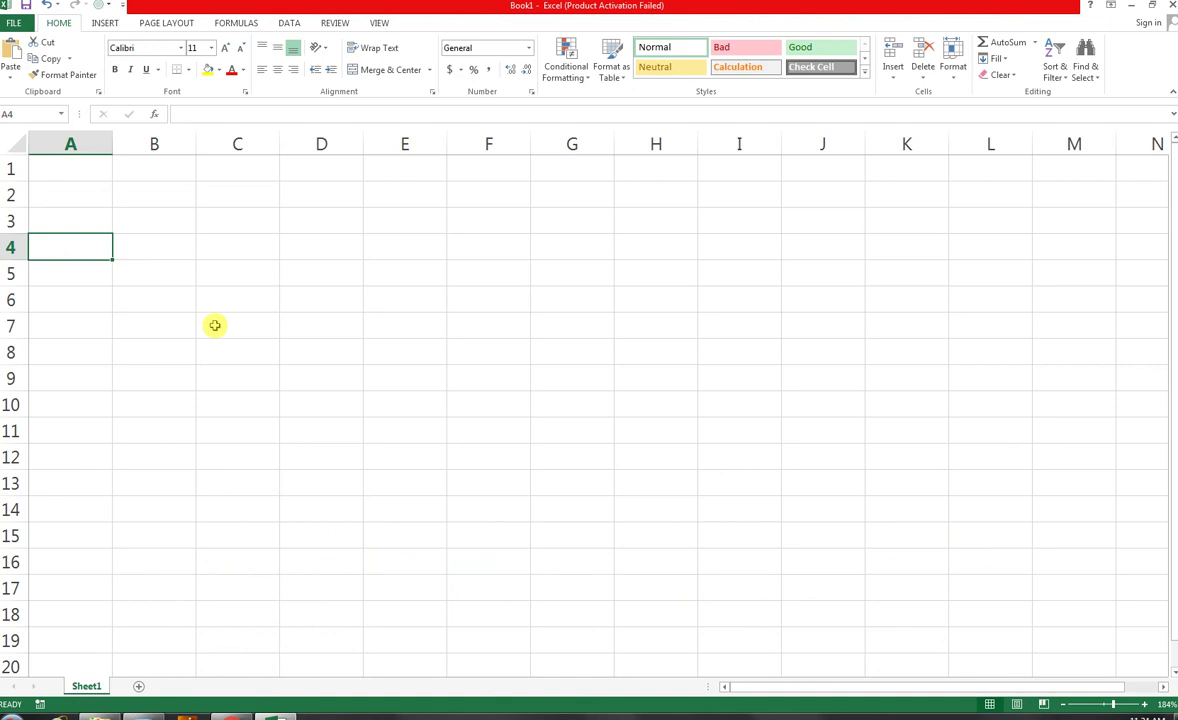
pyautogui.write('sno')
pyautogui.press('Tab')
pyautogui.hotkey('shift', 'Tab')
pyautogui.write('S NO')
pyautogui.press('Tab')
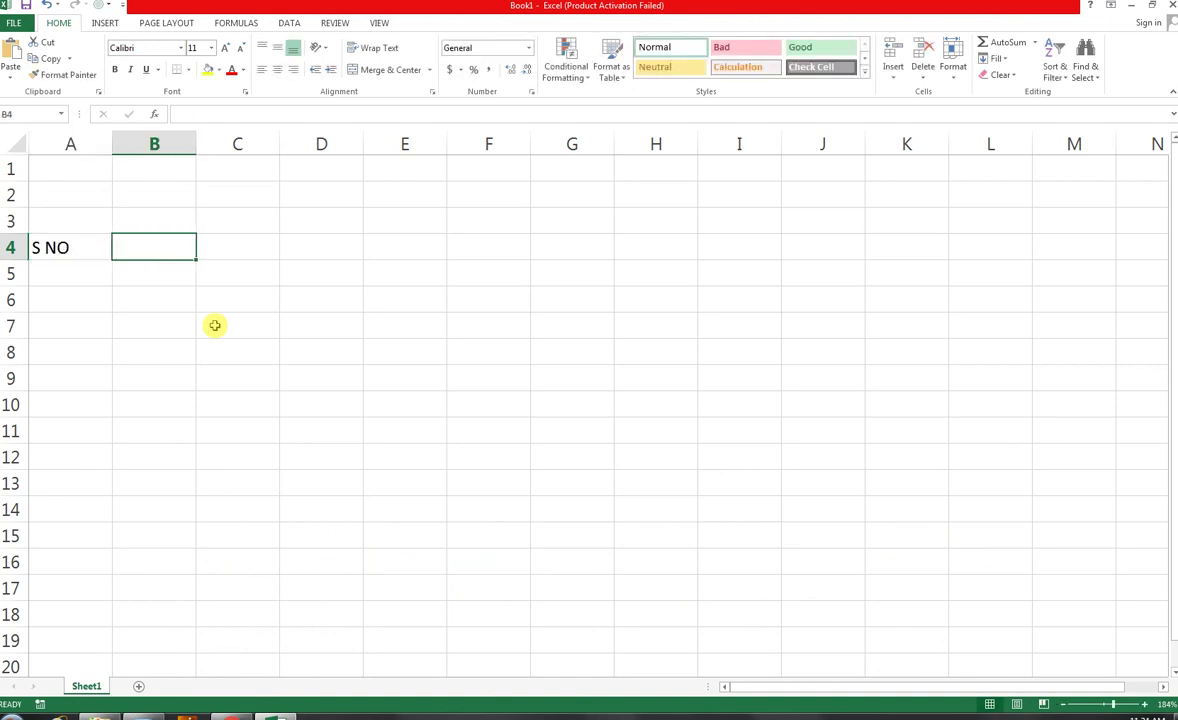
pyautogui.write('MONTH')
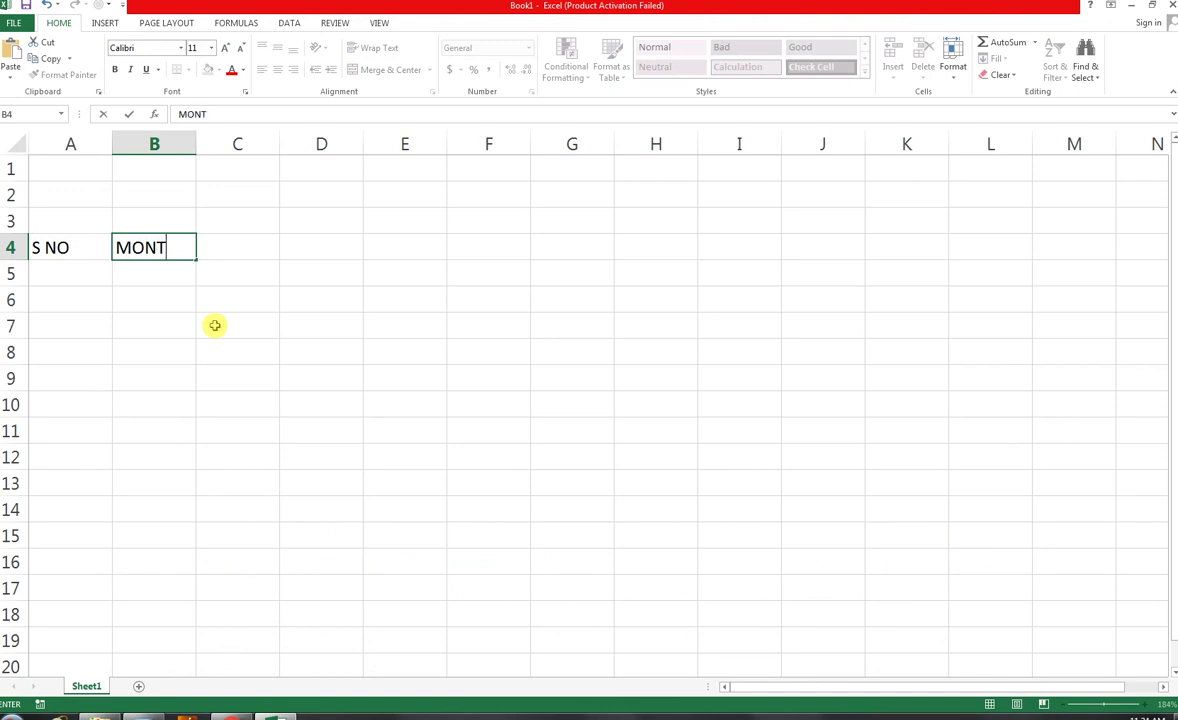
pyautogui.press('Tab')
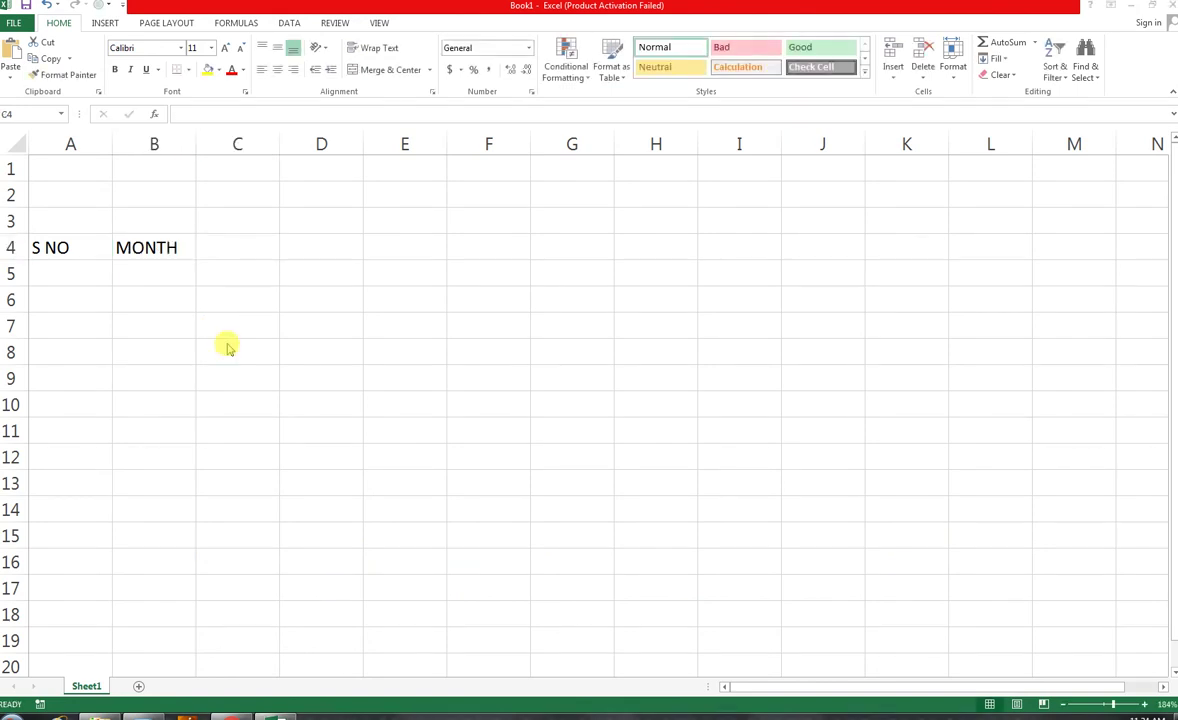
# - Enter the header UNIT SOLD in cell C4, correcting the misspelled entry
pyautogui.click(210, 239)
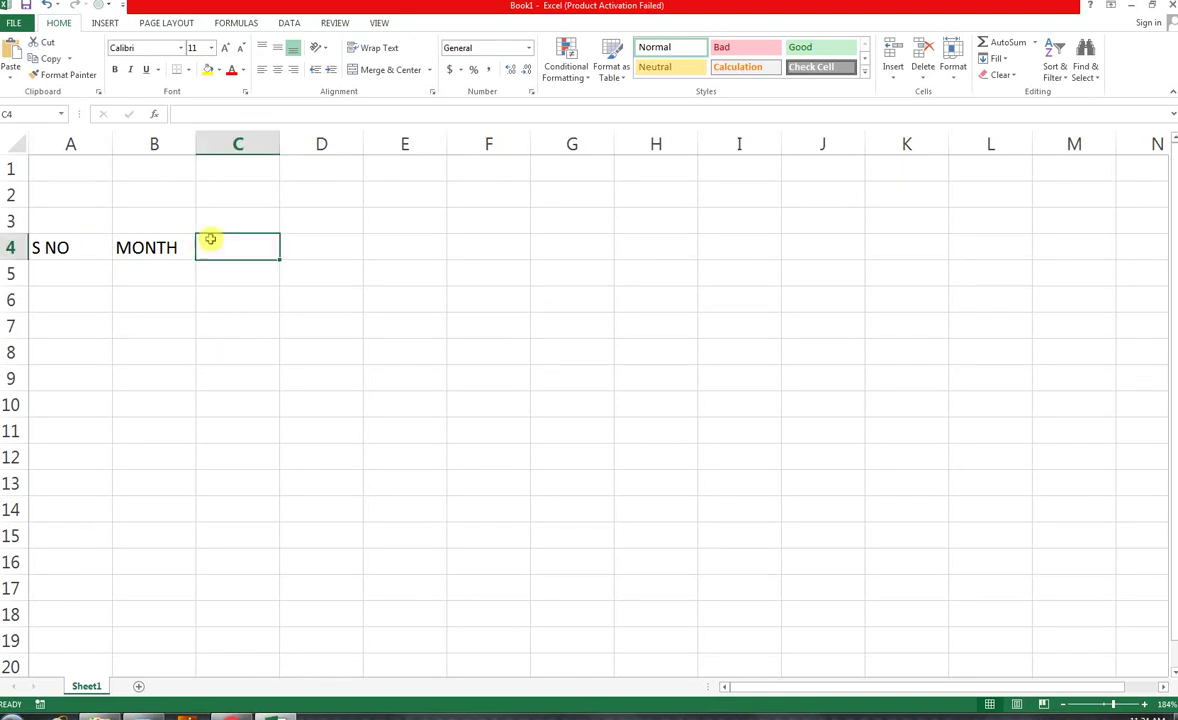
pyautogui.write('i')
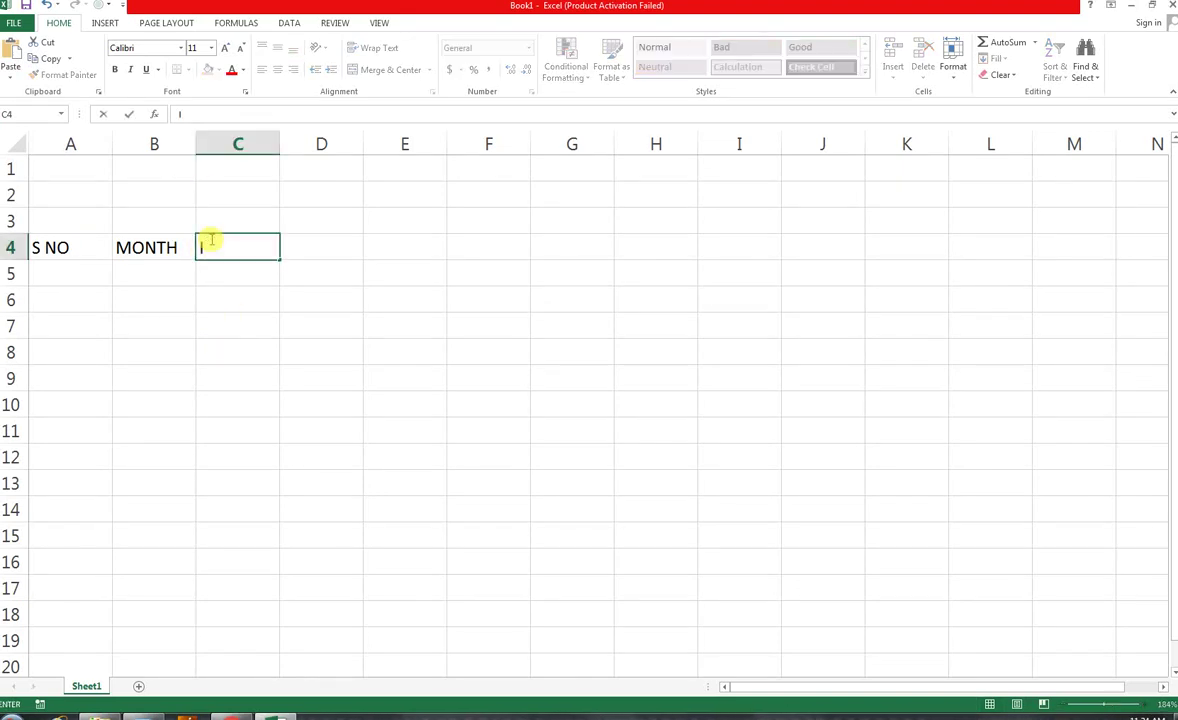
pyautogui.press('BackSpace')
pyautogui.write('UNTI SOLD')
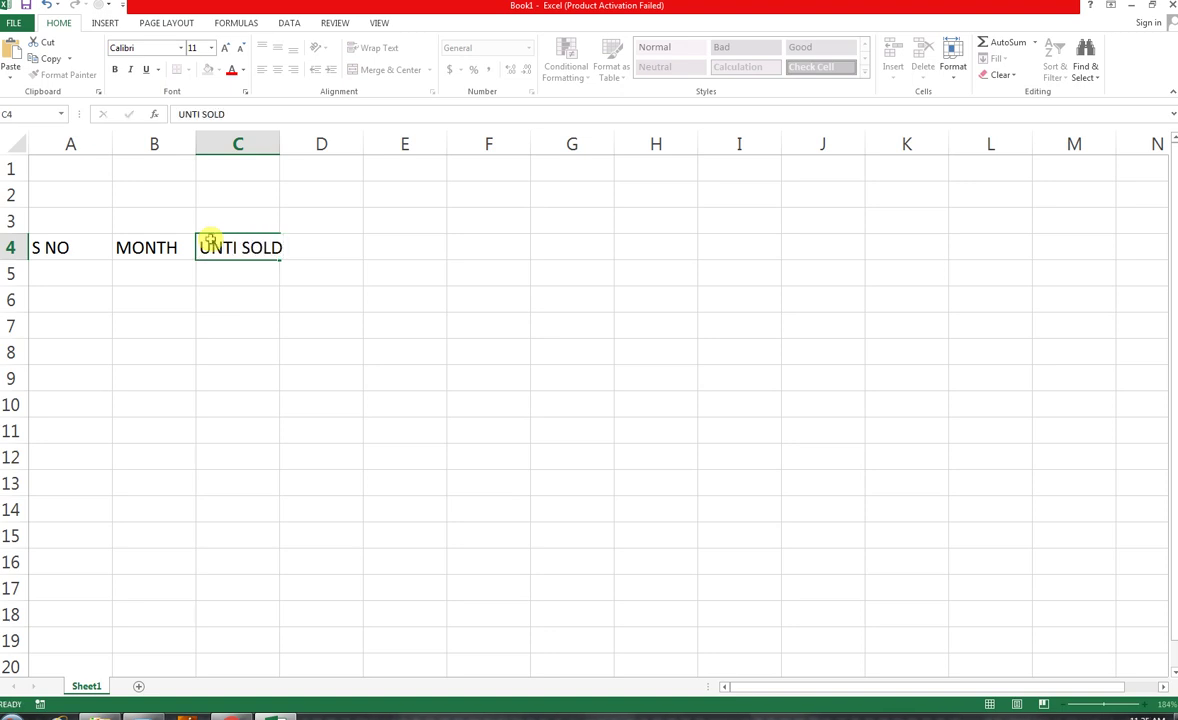
pyautogui.press('Tab')
pyautogui.press('Return')
pyautogui.click(211, 242)
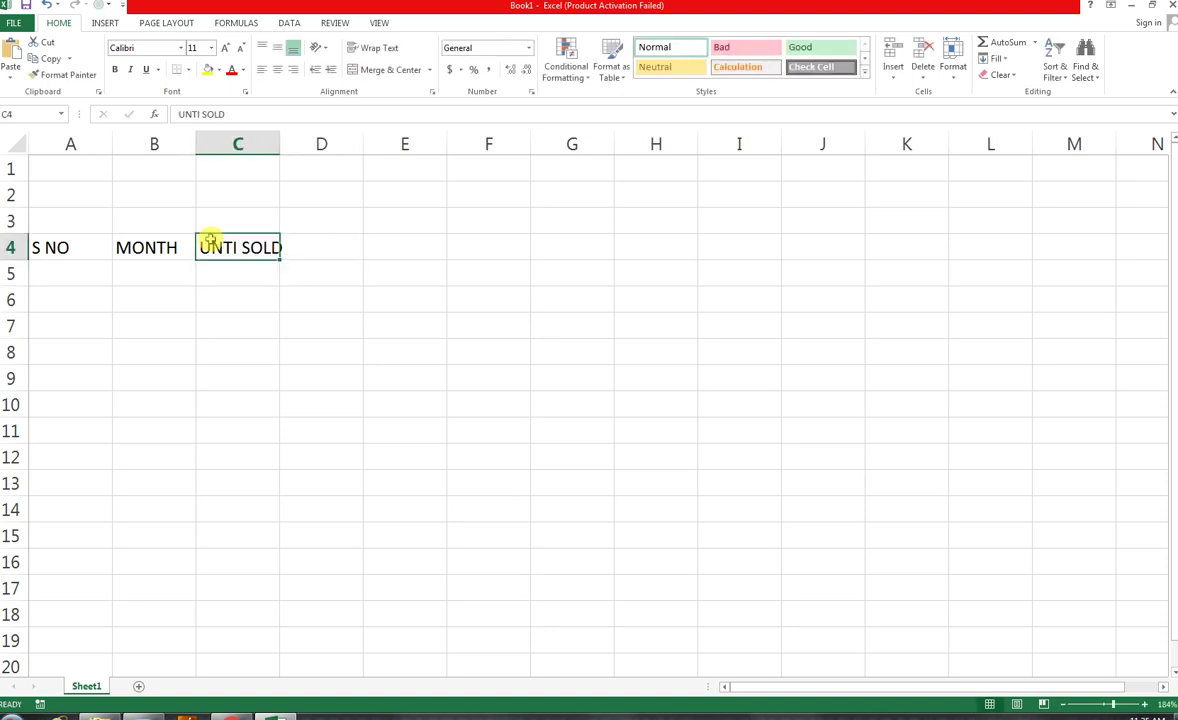
pyautogui.press('F2')
pyautogui.write('UNTI SOLD')
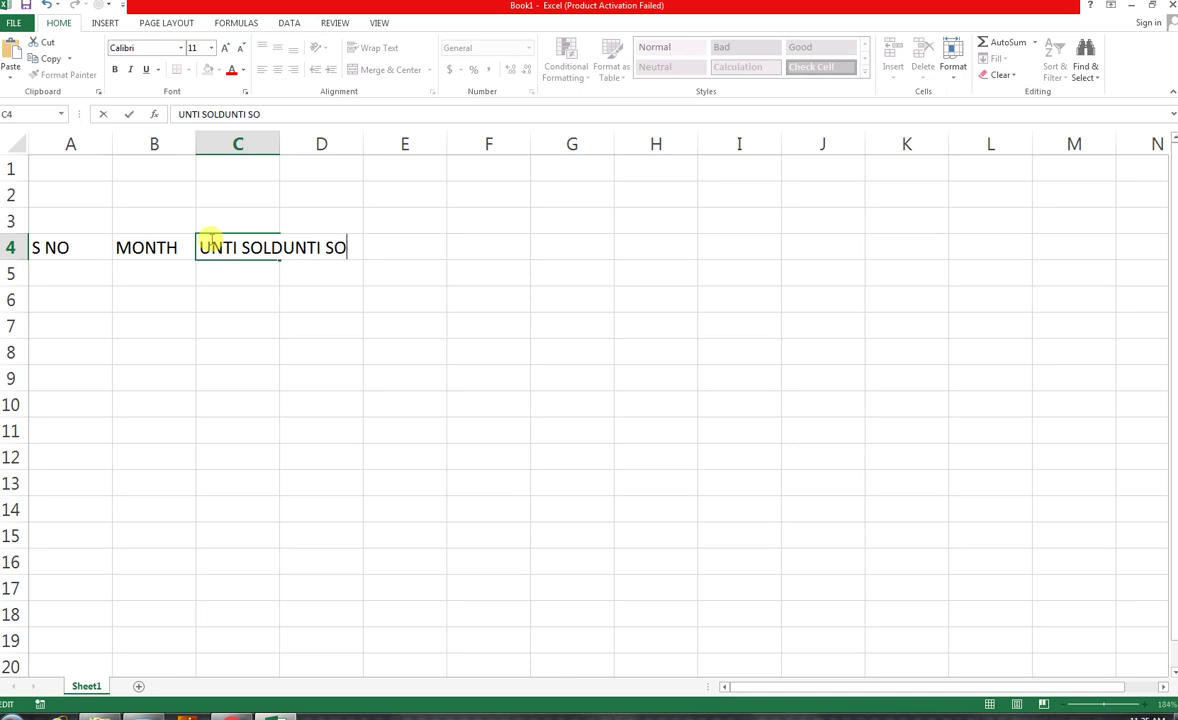
pyautogui.press('BackSpace')
pyautogui.press('BackSpace')
pyautogui.press('BackSpace')
pyautogui.press('BackSpace')
pyautogui.press('BackSpace')
pyautogui.press('BackSpace')
pyautogui.press('BackSpace')
pyautogui.press('BackSpace')
pyautogui.press('BackSpace')
pyautogui.press('BackSpace')
pyautogui.press('BackSpace')
pyautogui.press('BackSpace')
pyautogui.press('BackSpace')
pyautogui.press('BackSpace')
pyautogui.press('BackSpace')
pyautogui.press('BackSpace')
pyautogui.press('BackSpace')
pyautogui.press('BackSpace')
pyautogui.write('UN')
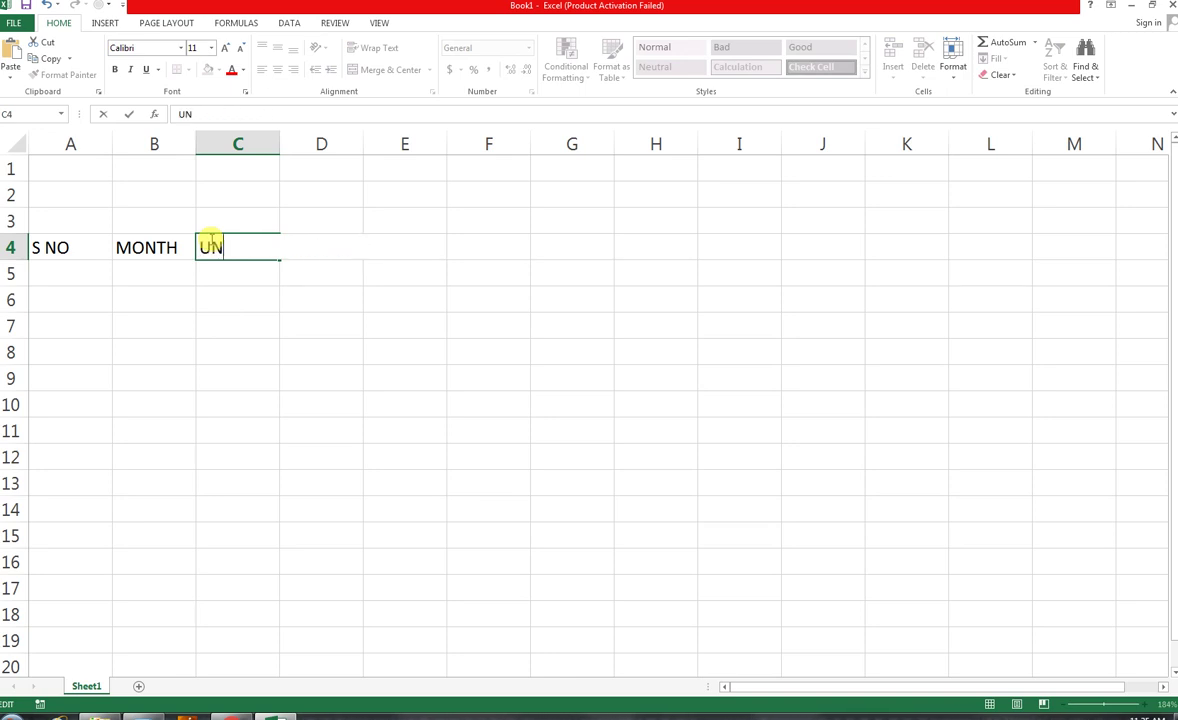
pyautogui.write('IT SOLD')
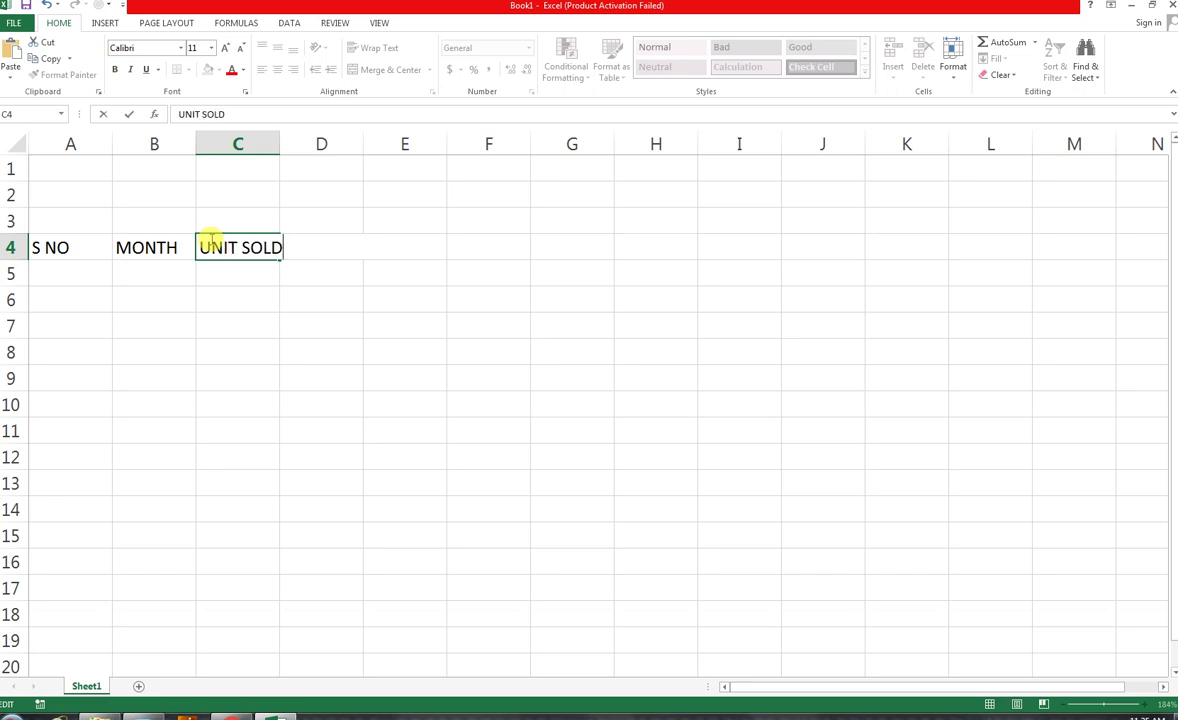
pyautogui.hotkey('ctrl', 'Return')
pyautogui.press('Right')
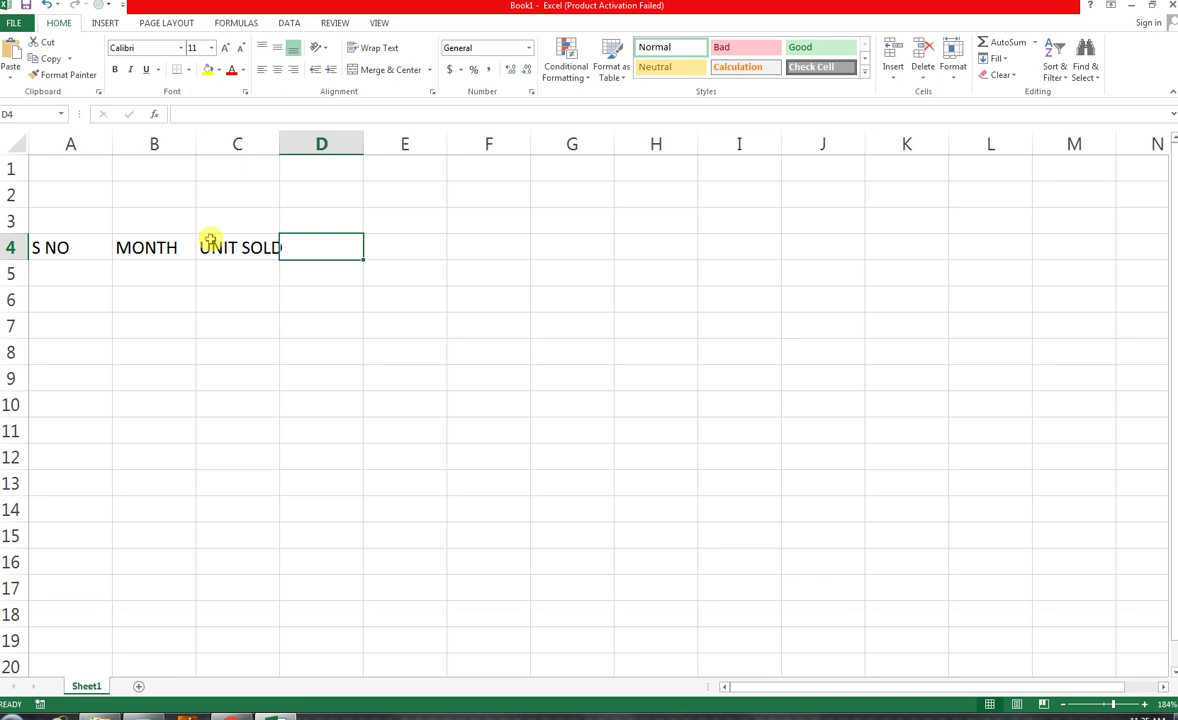
# - Enter the header COST PER UNTI in cell D4 and auto-fit the widths of columns C and D
pyautogui.write('COST P')
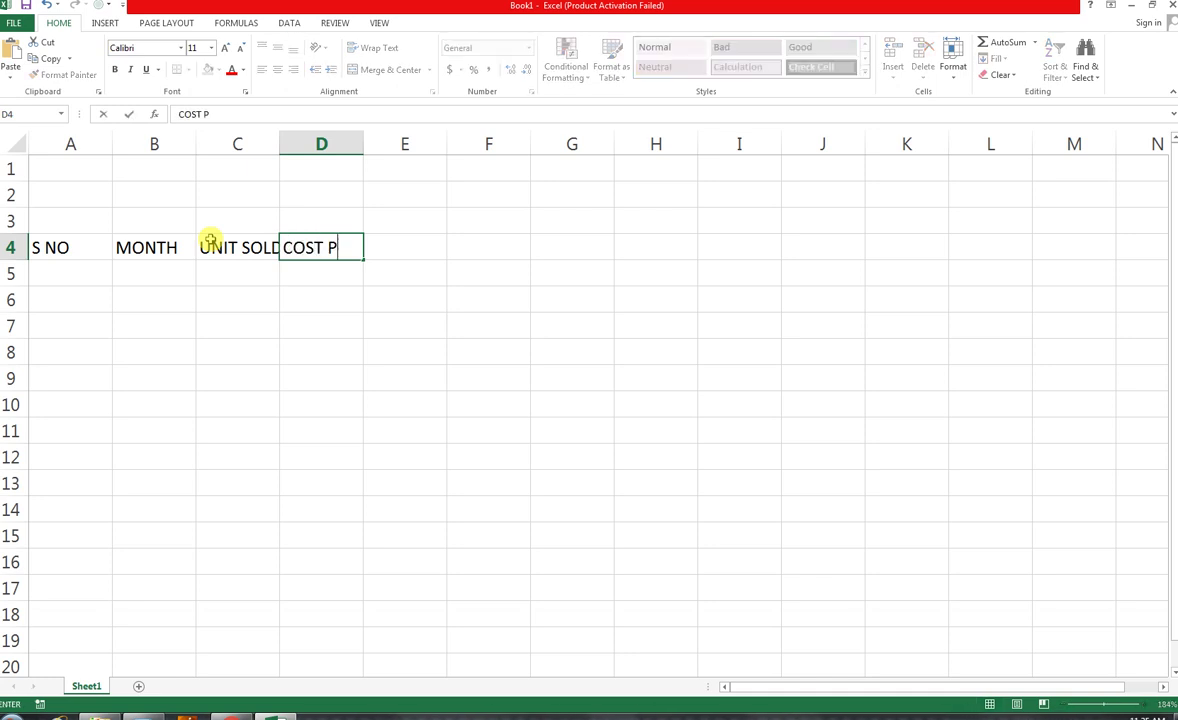
pyautogui.write('ER UNTI')
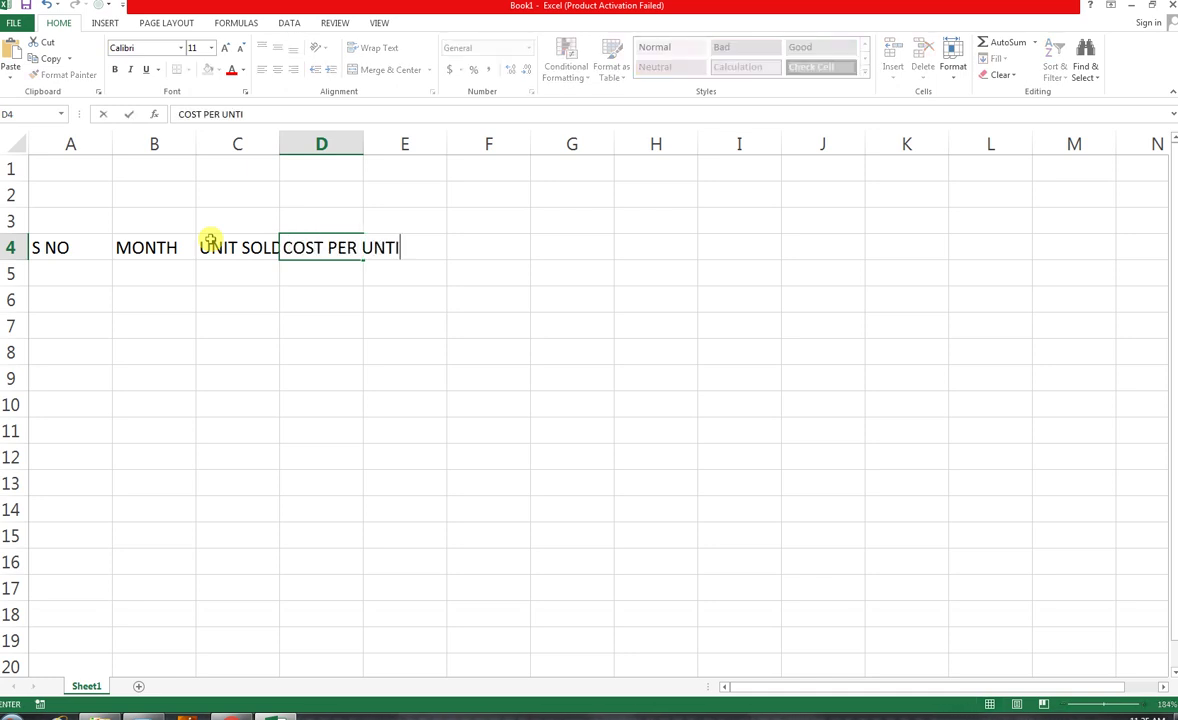
pyautogui.press('Tab')
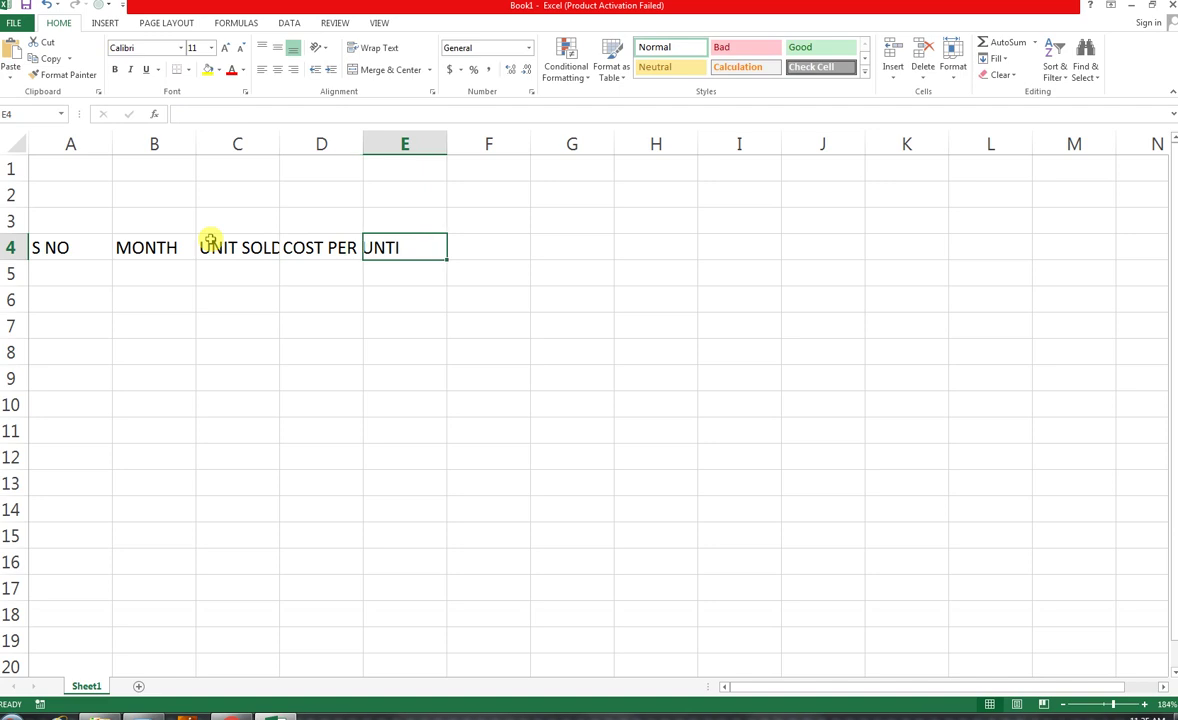
pyautogui.moveTo(364, 144); pyautogui.dragTo(364, 144)
pyautogui.doubleClick(364, 144)
pyautogui.doubleClick(280, 143)
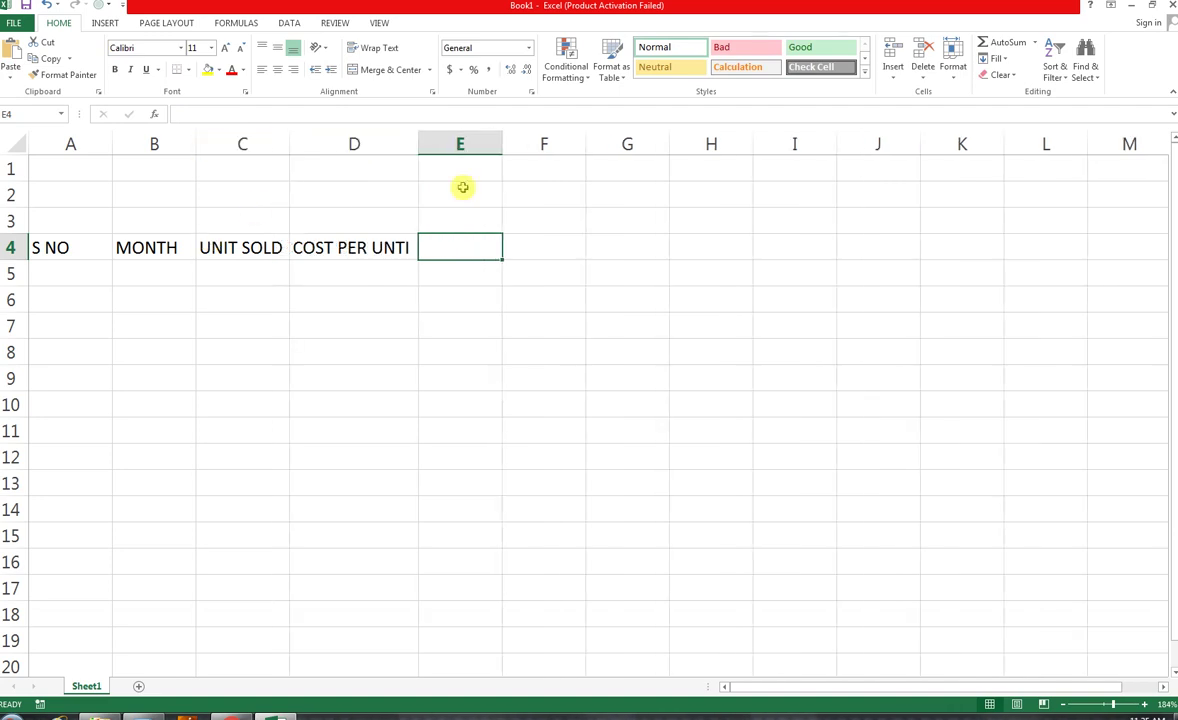
# - Correct the header in cell D4 to COST PER UNIT
pyautogui.click(400, 250)
pyautogui.doubleClick(401, 253)
pyautogui.press('BackSpace')
pyautogui.press('BackSpace')
pyautogui.press('BackSpace')
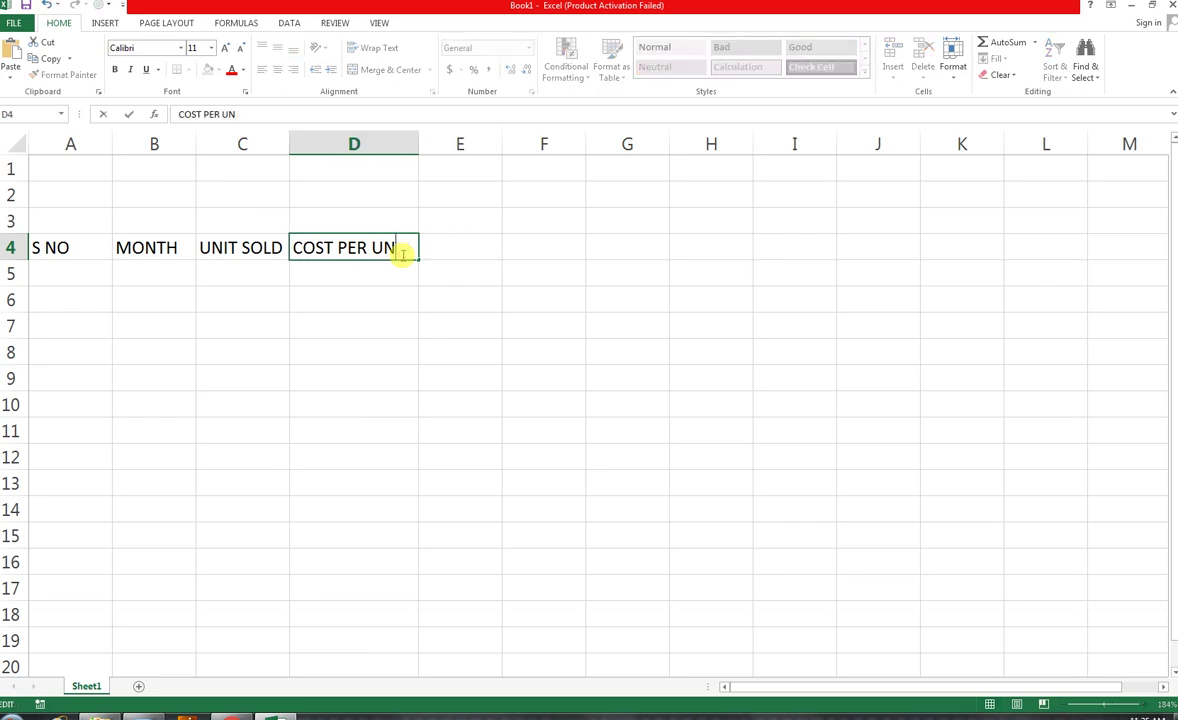
pyautogui.write('IT')
pyautogui.press('BackSpace')
pyautogui.press('BackSpace')
pyautogui.write('NITsale p')
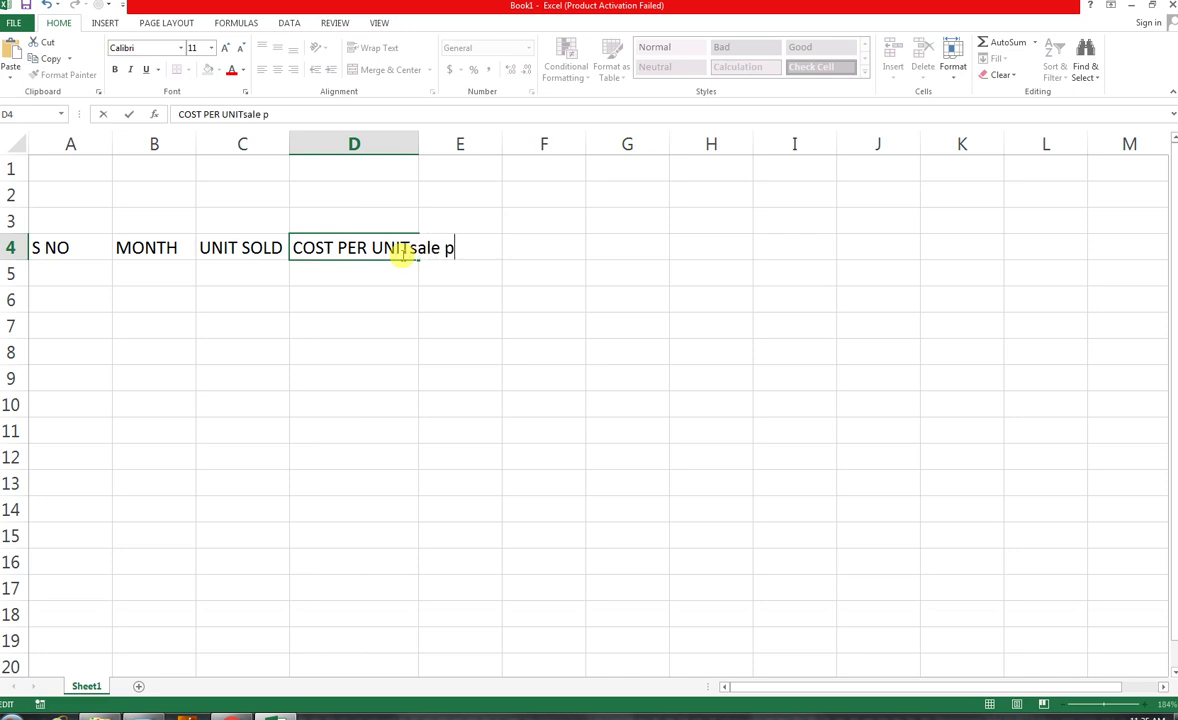
pyautogui.write('rice')
pyautogui.press('BackSpace')
pyautogui.press('BackSpace')
pyautogui.press('BackSpace')
pyautogui.press('BackSpace')
pyautogui.press('BackSpace')
pyautogui.press('BackSpace')
pyautogui.press('BackSpace')
pyautogui.press('BackSpace')
pyautogui.press('BackSpace')
pyautogui.press('BackSpace')
# - Enter the headers SALE PRICE in cell E4 and REVENUE in cell F4, and auto-fit the width of column E
pyautogui.press('Tab')
pyautogui.write('SALE PRICE')
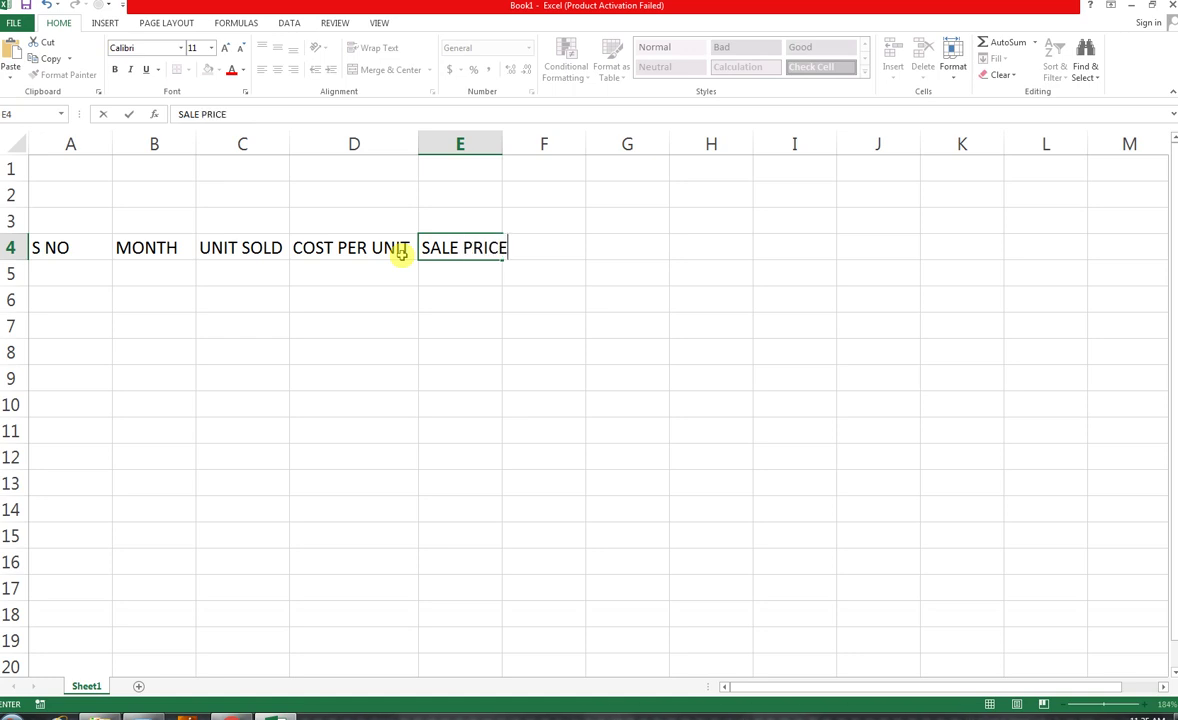
pyautogui.press('Tab')
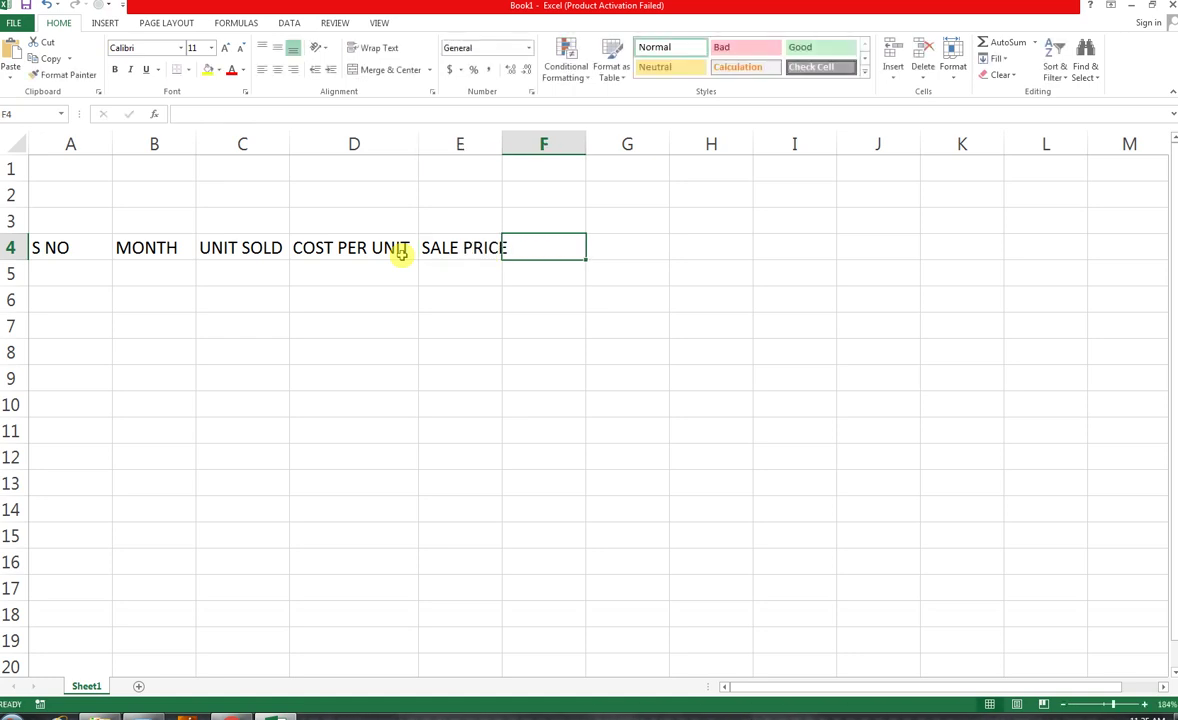
pyautogui.write('REVEN')
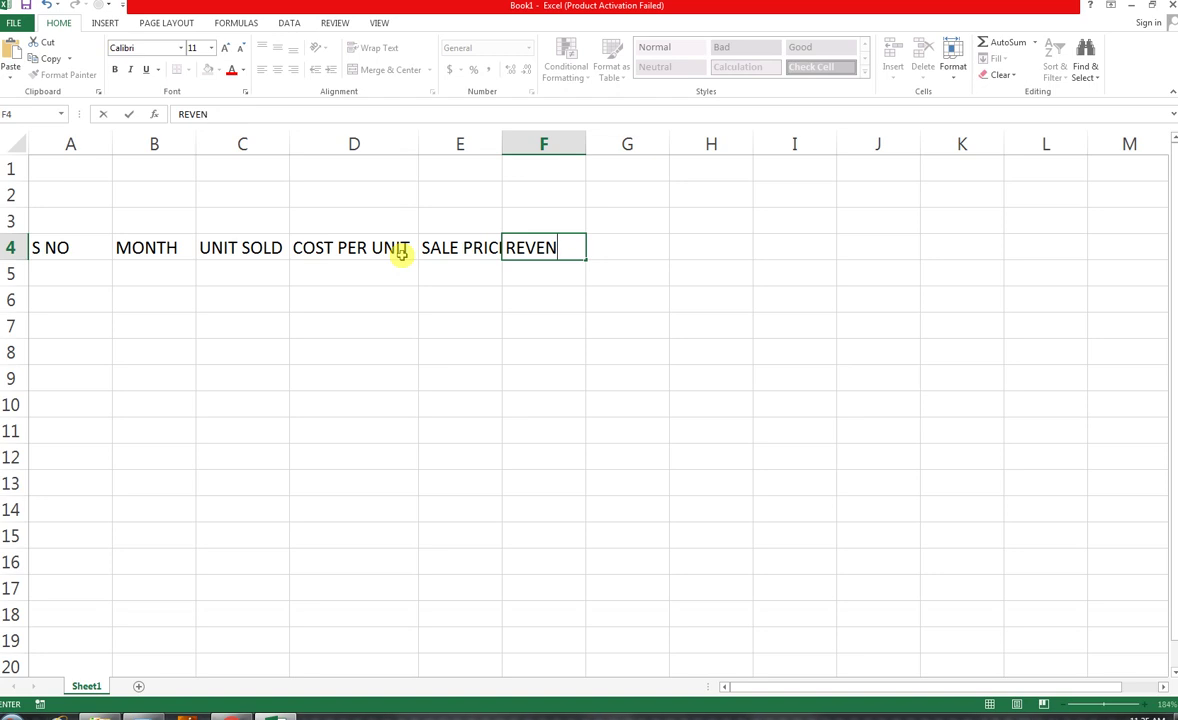
pyautogui.write('UW')
pyautogui.press('Tab')
pyautogui.press('Left')
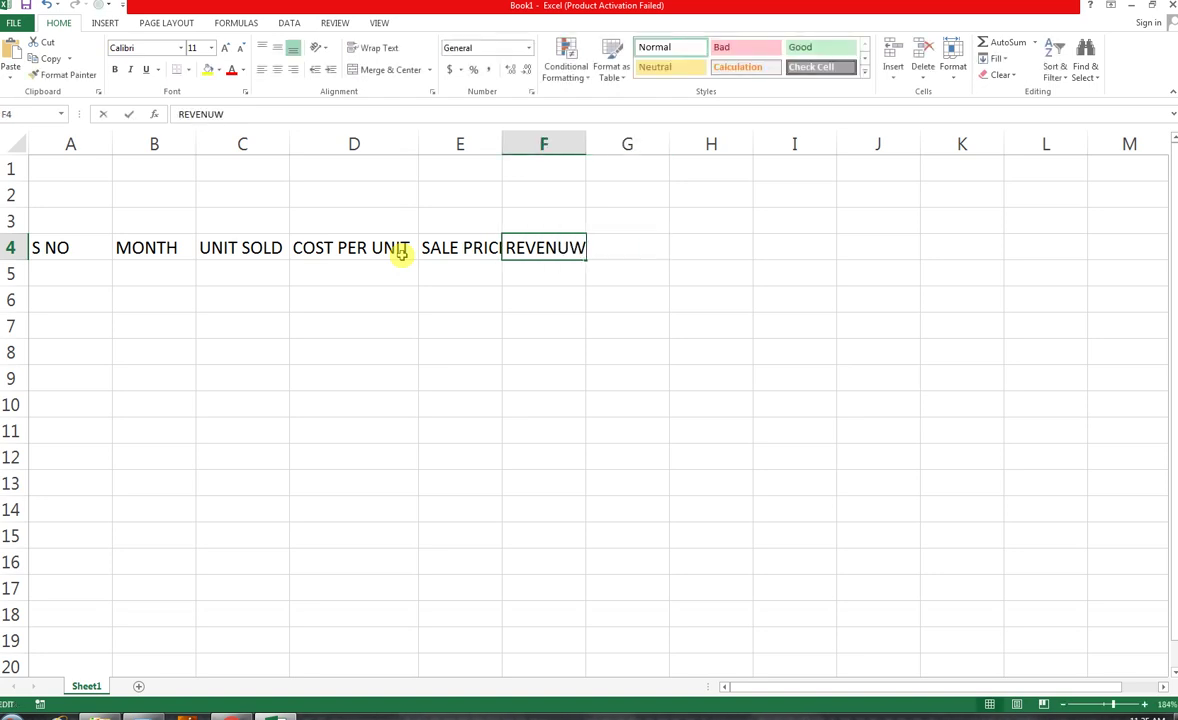
pyautogui.press('F2')
pyautogui.press('BackSpace')
pyautogui.write('E')
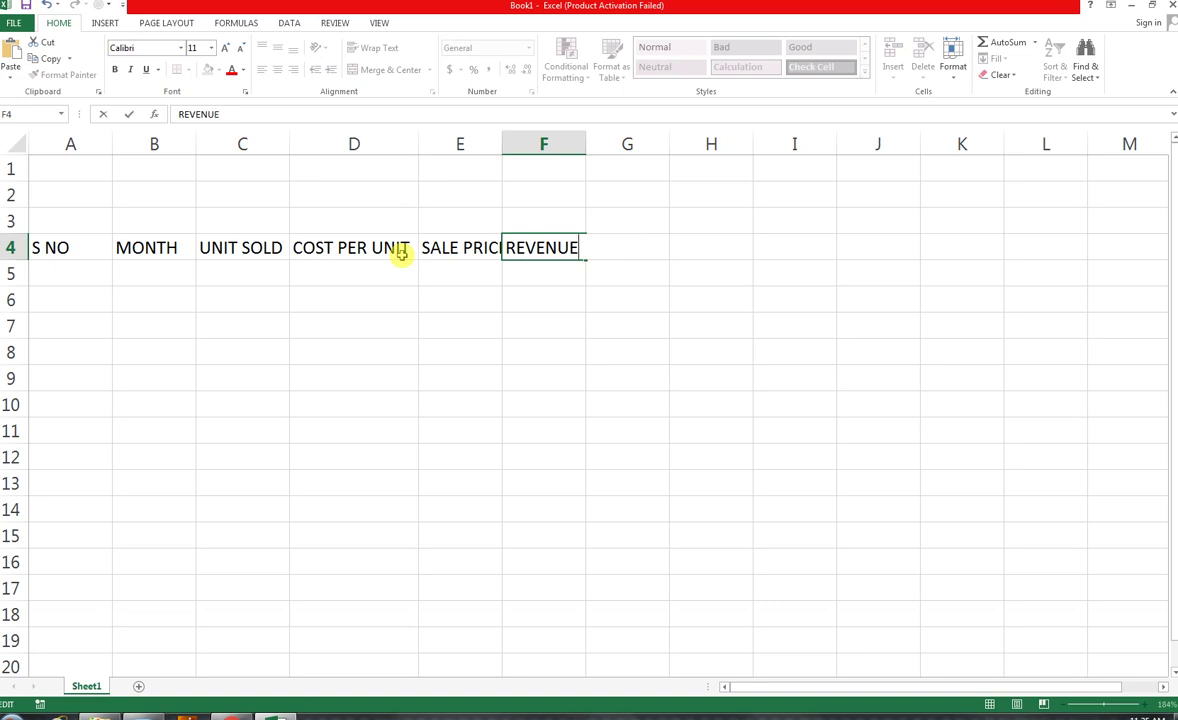
pyautogui.press('Tab')
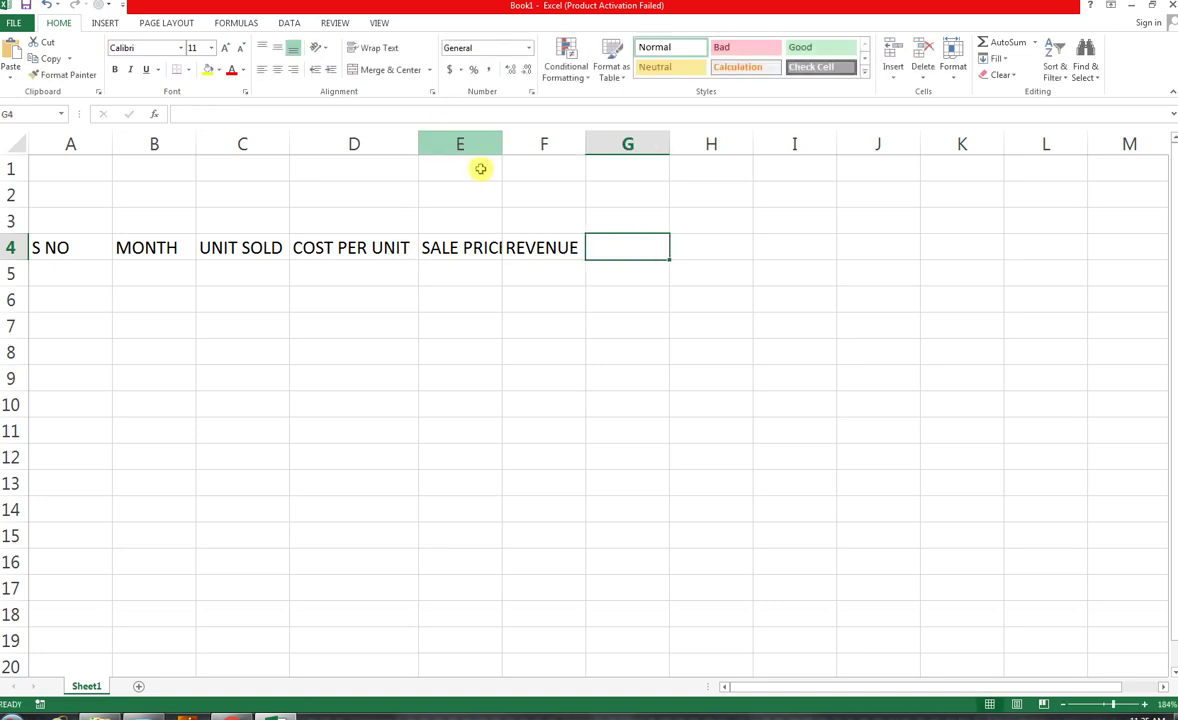
pyautogui.doubleClick(503, 143)
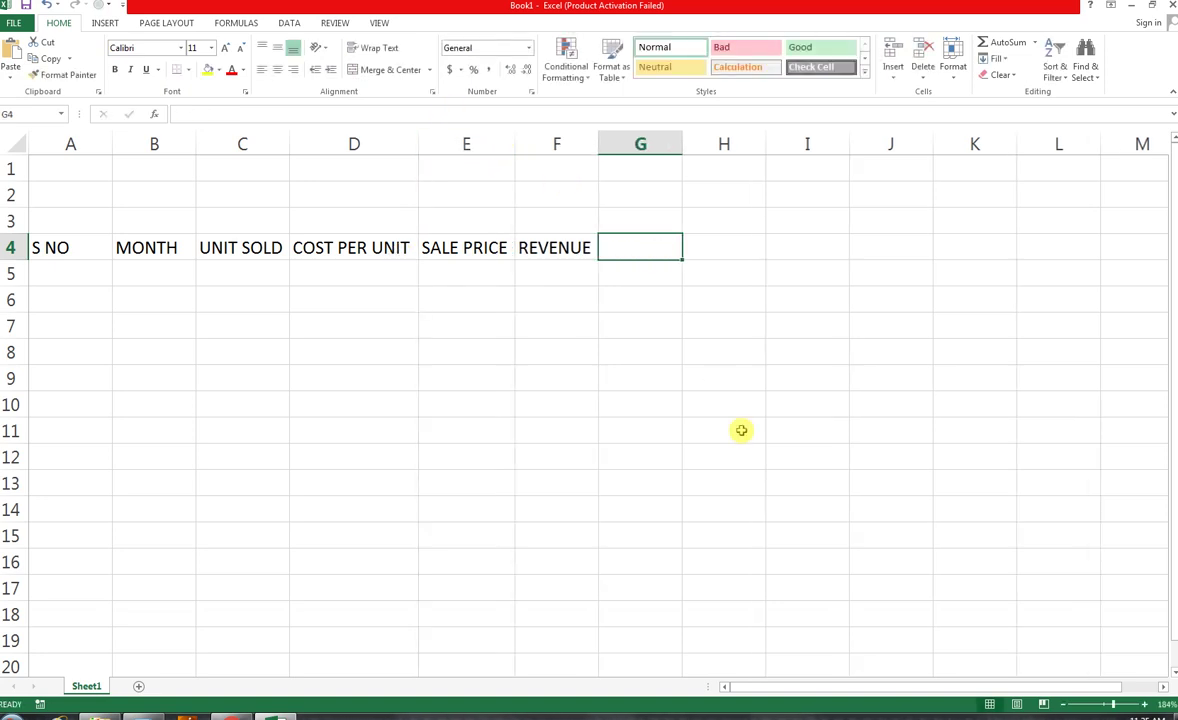
# - Enter the headers GROSS PROFIT in cell G4 and PROFIT % in cell H4, and auto-fit the width of column G
pyautogui.write('GRO')
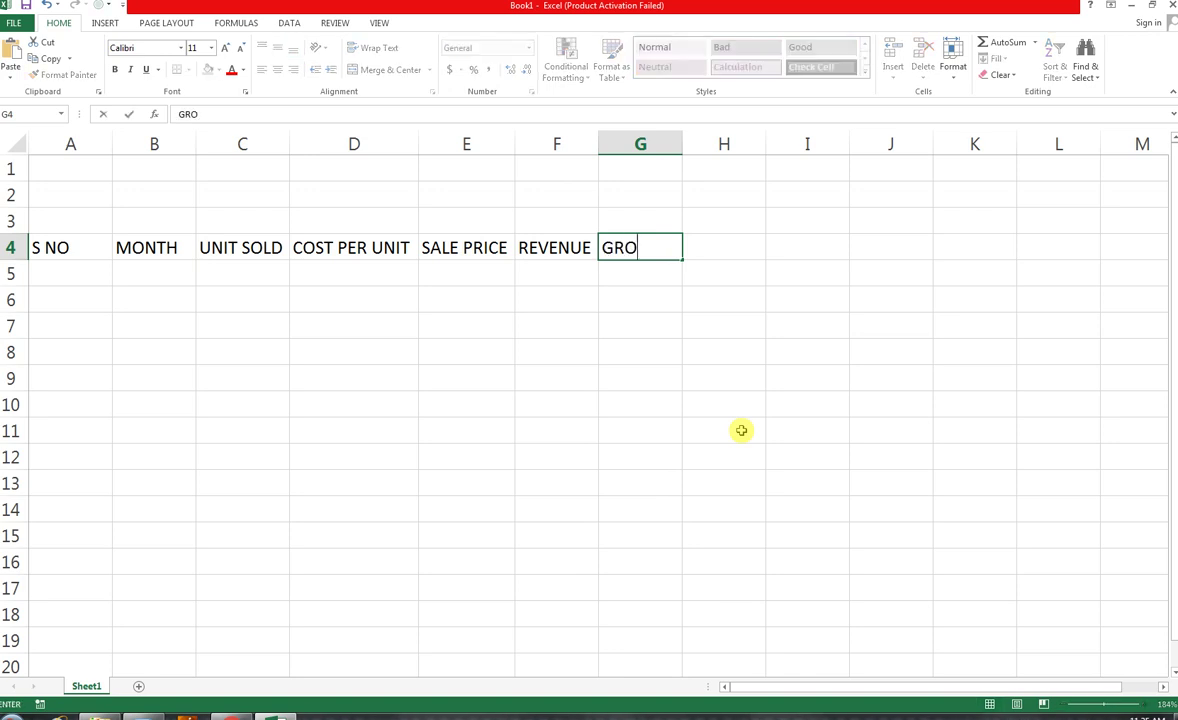
pyautogui.write('SS PROFIT')
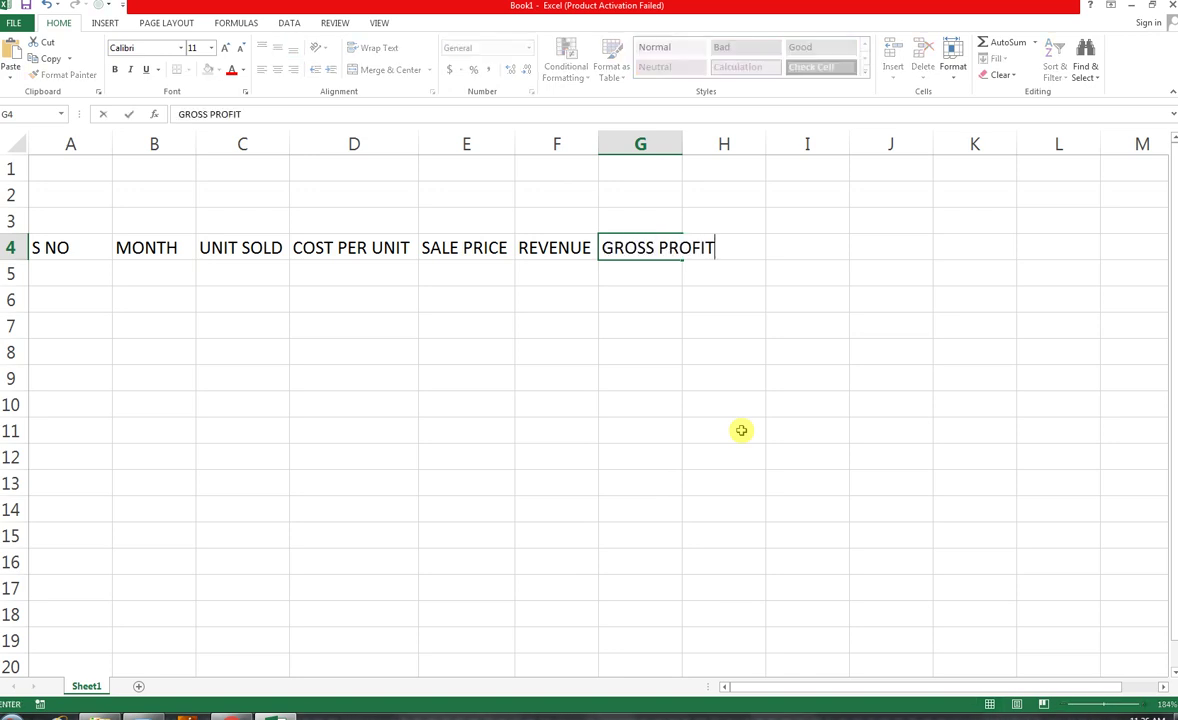
pyautogui.press('Tab')
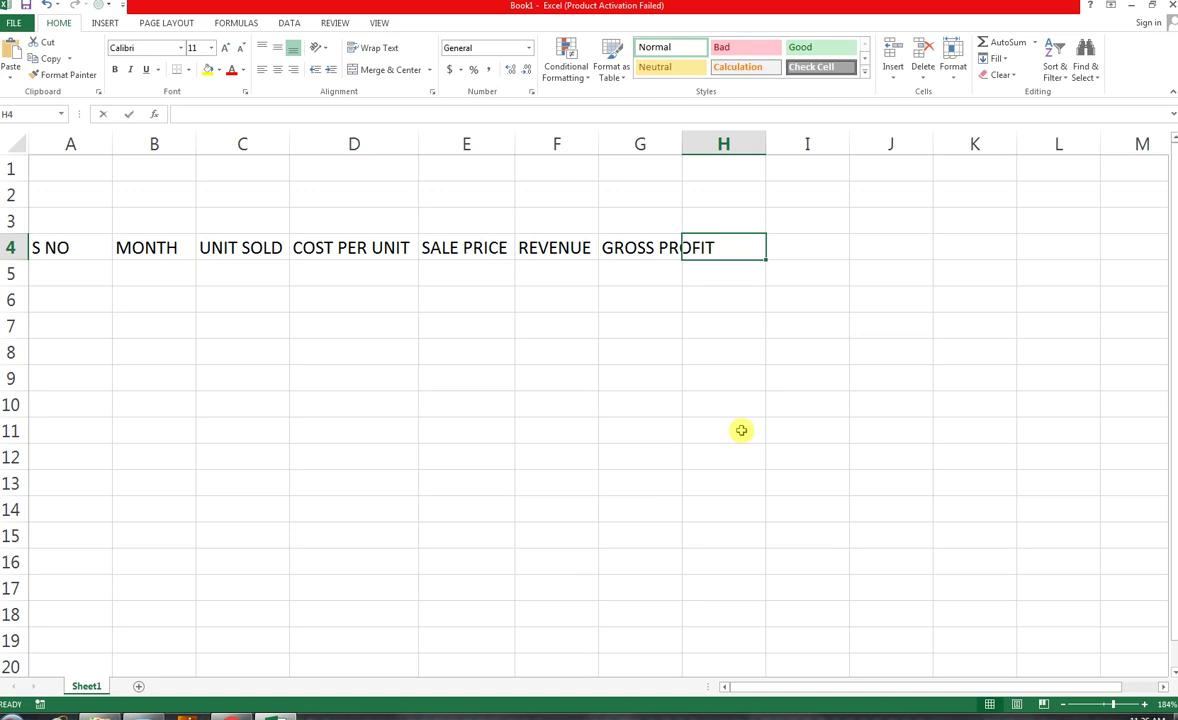
pyautogui.write('PROFIT')
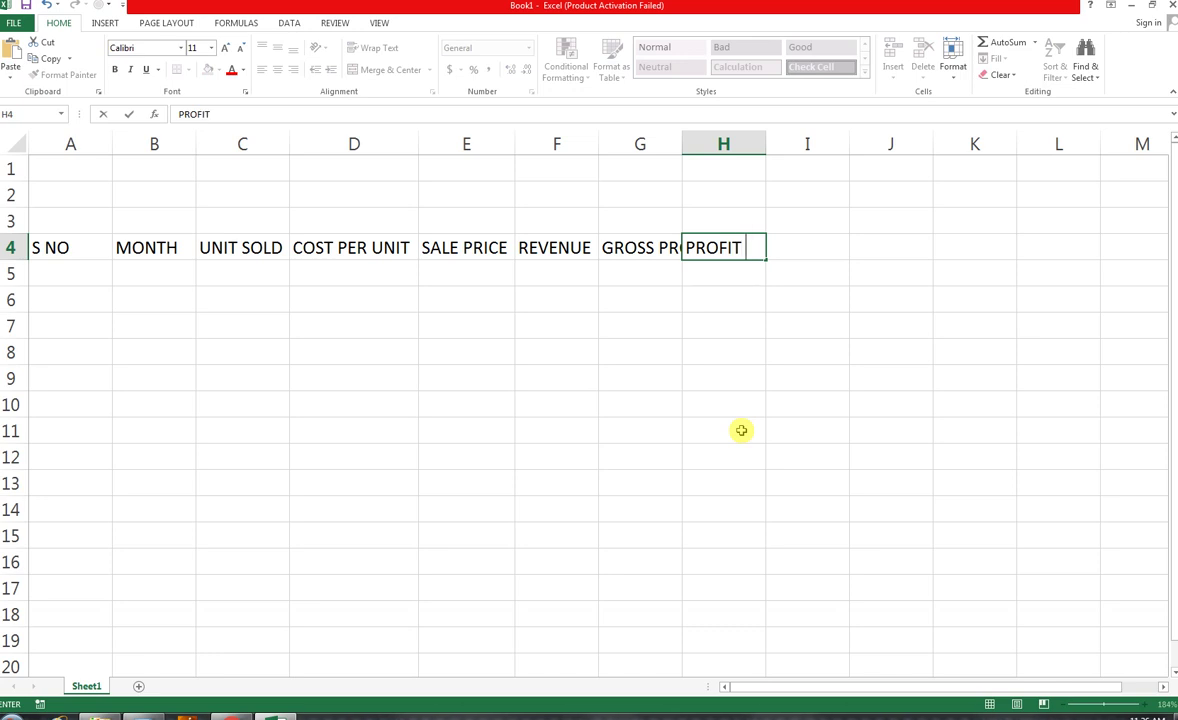
pyautogui.write(' %')
pyautogui.press('Return')
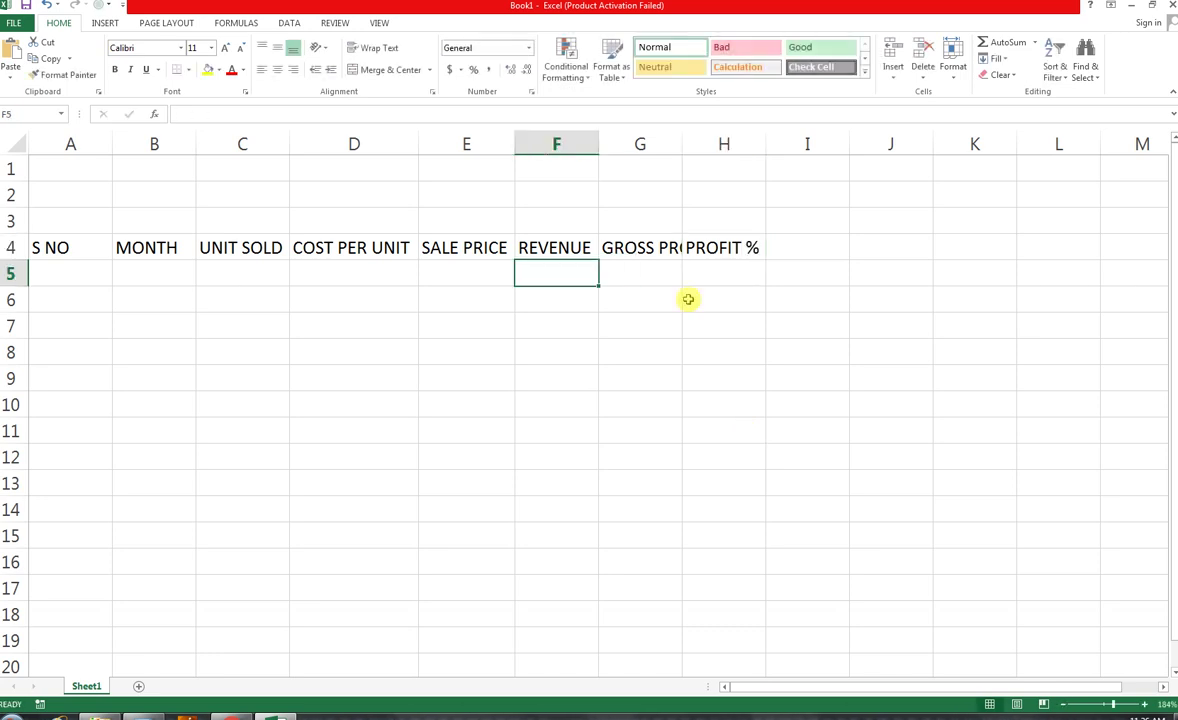
pyautogui.doubleClick(683, 145)
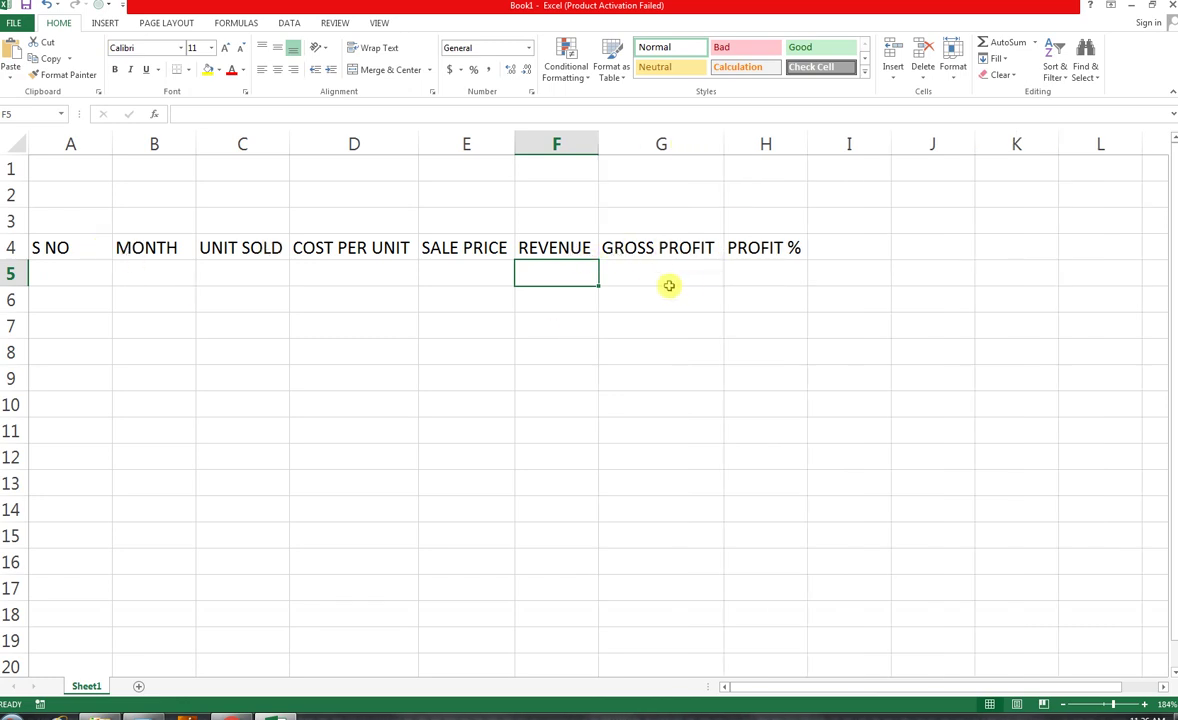
# - Enter serial numbers 1 and 2 in cells A5 and A6 and fill the series down to 14 in cell A18
pyautogui.click(64, 267)
pyautogui.write('1')
pyautogui.press('Return')
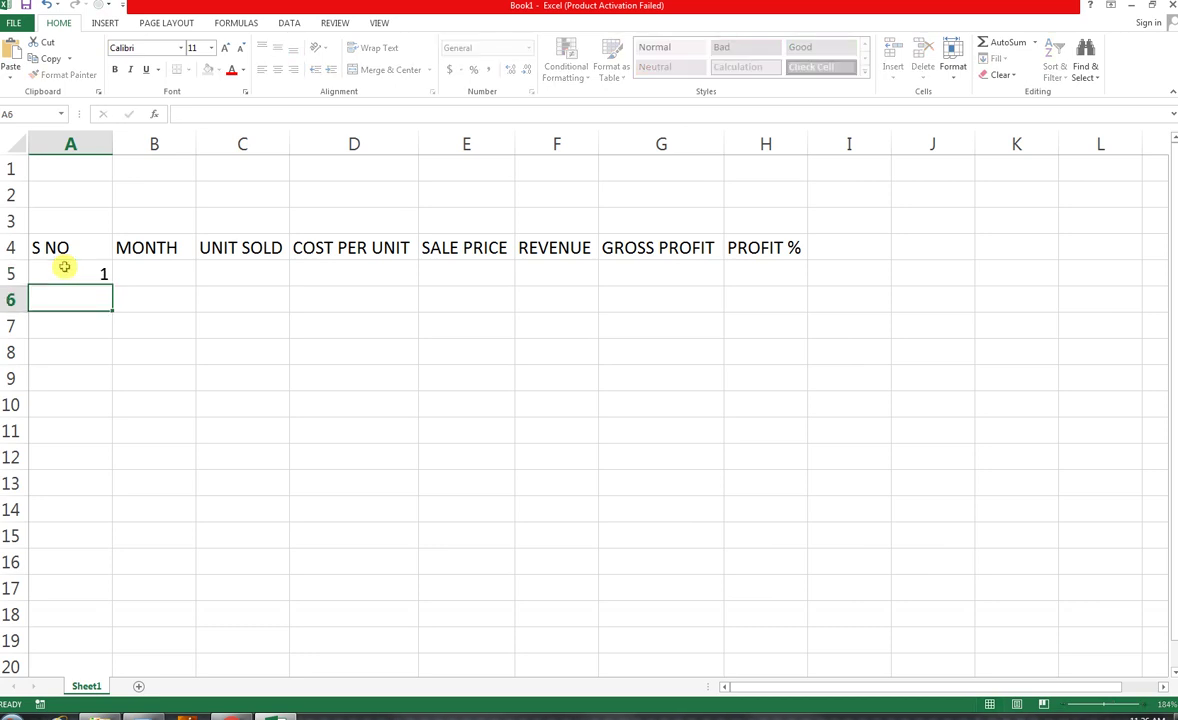
pyautogui.write('2')
pyautogui.press('Return')
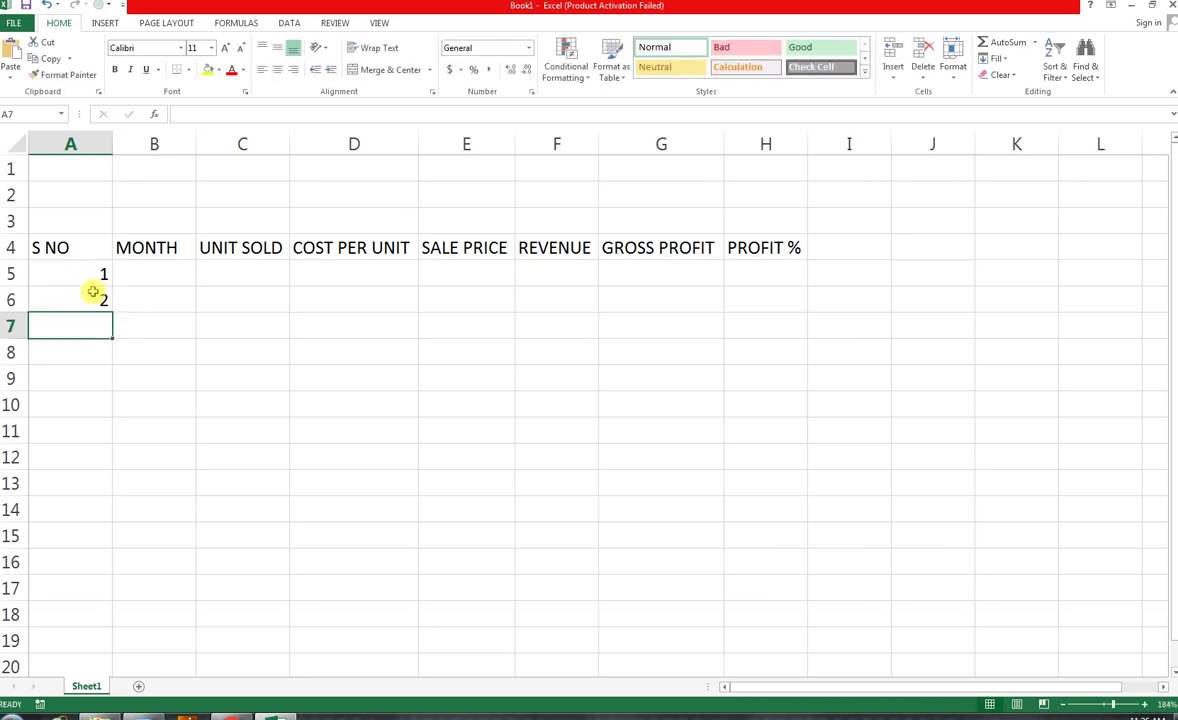
pyautogui.moveTo(85, 272); pyautogui.dragTo(111, 634)
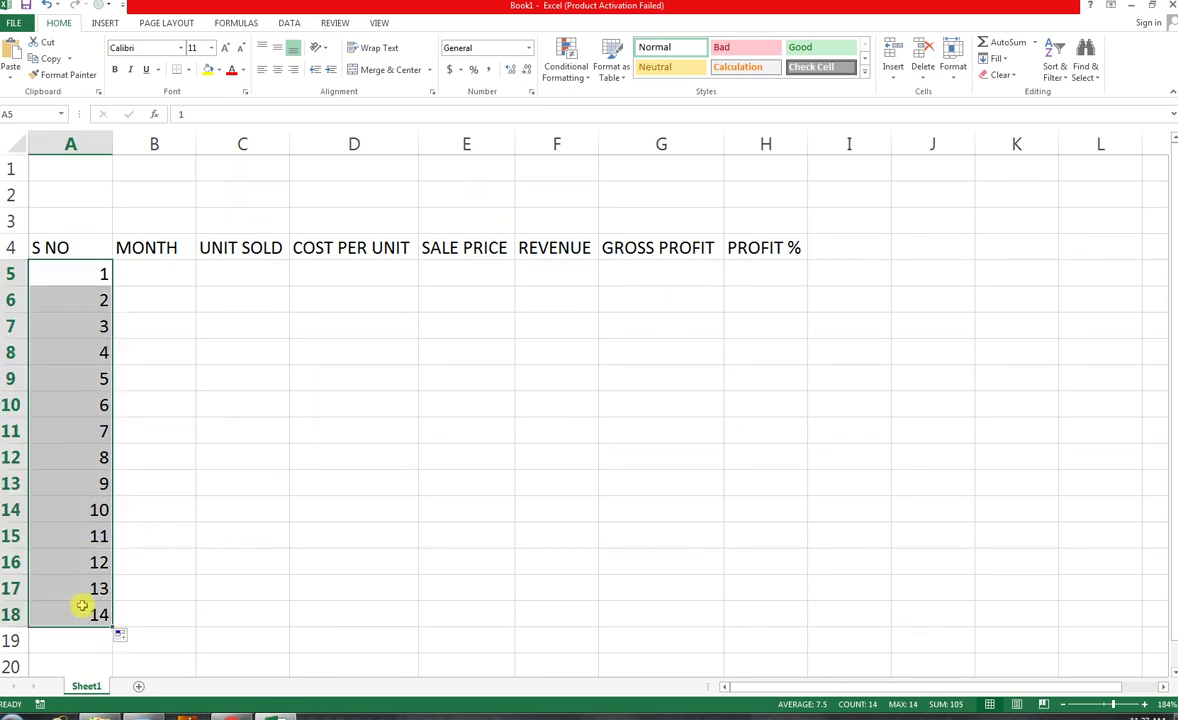
# - Extend the serial numbers in column A to 24, and fill month names from JAN in cell B5 down to B28
pyautogui.moveTo(113, 628); pyautogui.dragTo(106, 670)
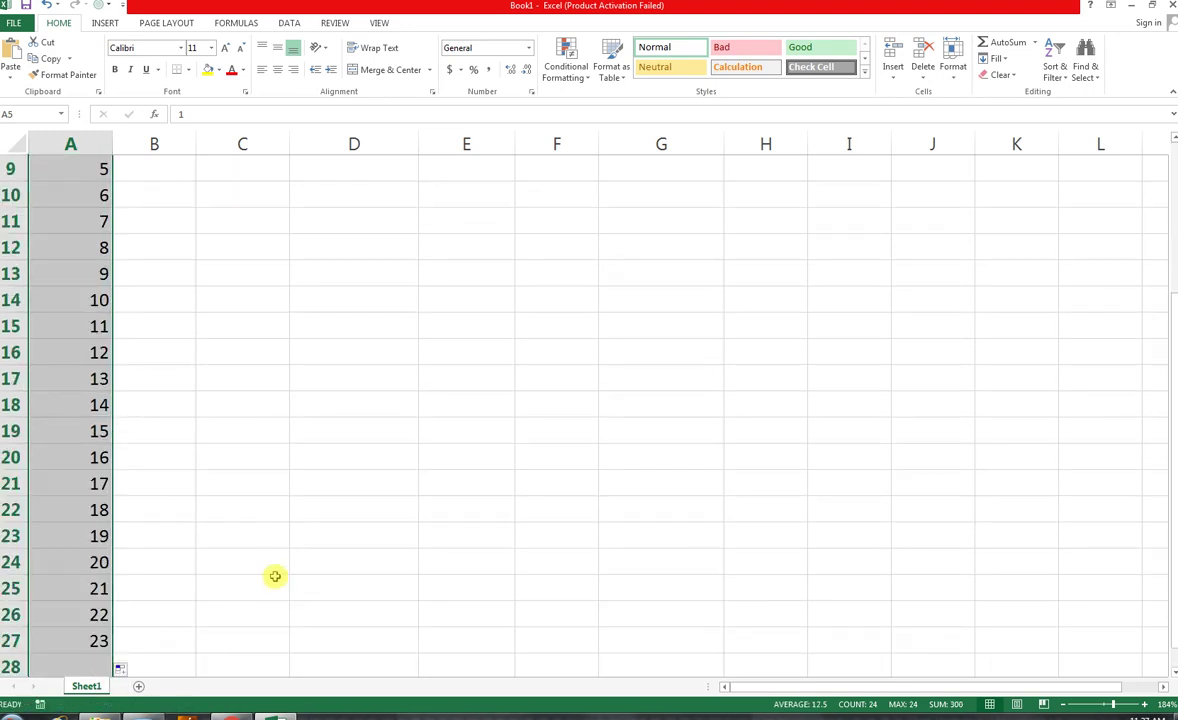
pyautogui.scroll(2, 197, 292)
pyautogui.click(155, 220)
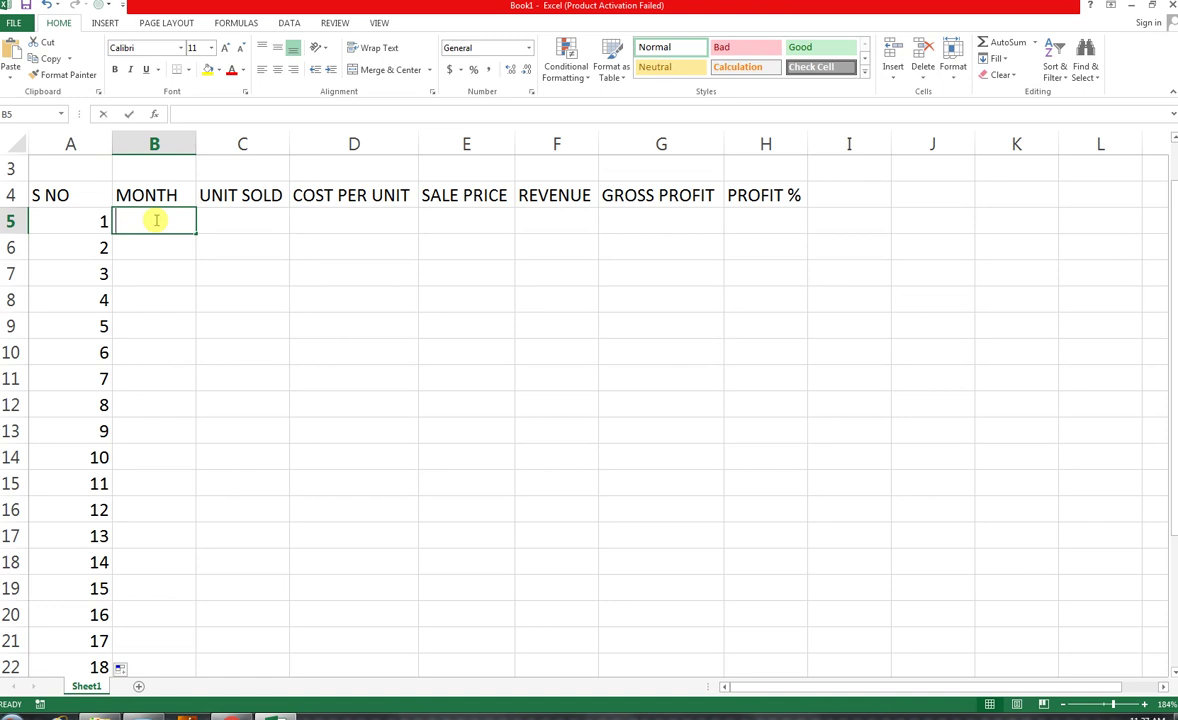
pyautogui.write('JAN')
pyautogui.press('Return')
pyautogui.click(155, 220)
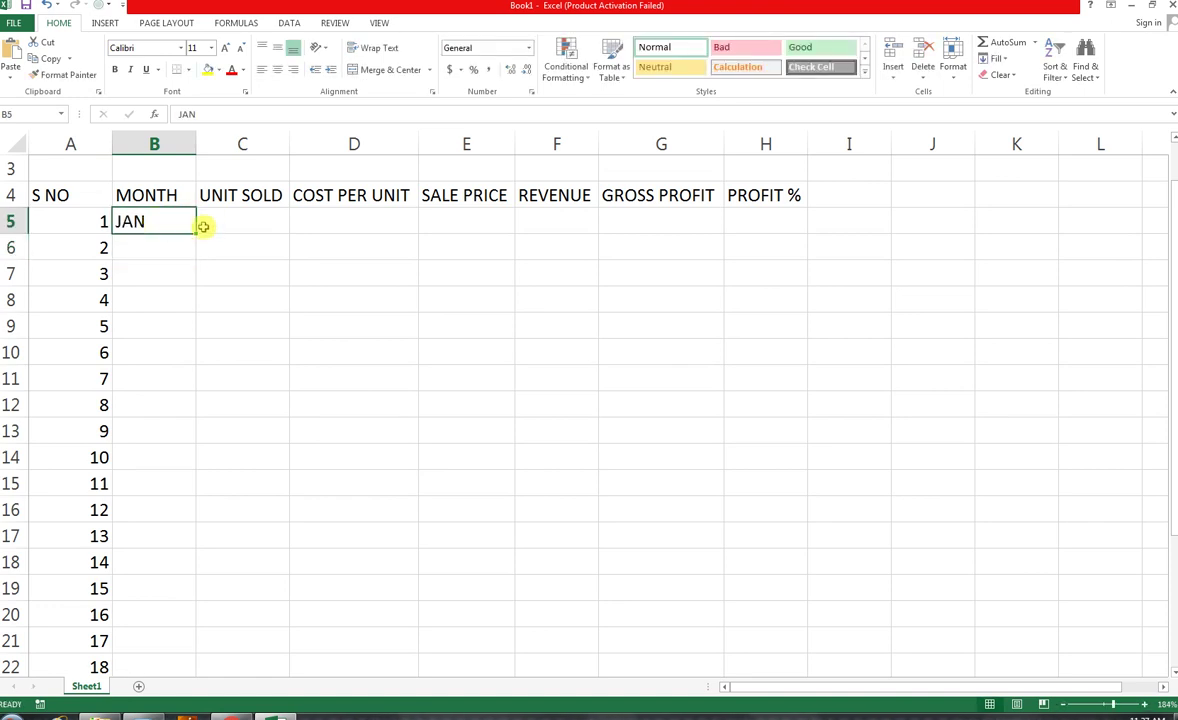
pyautogui.moveTo(194, 233); pyautogui.dragTo(118, 616)
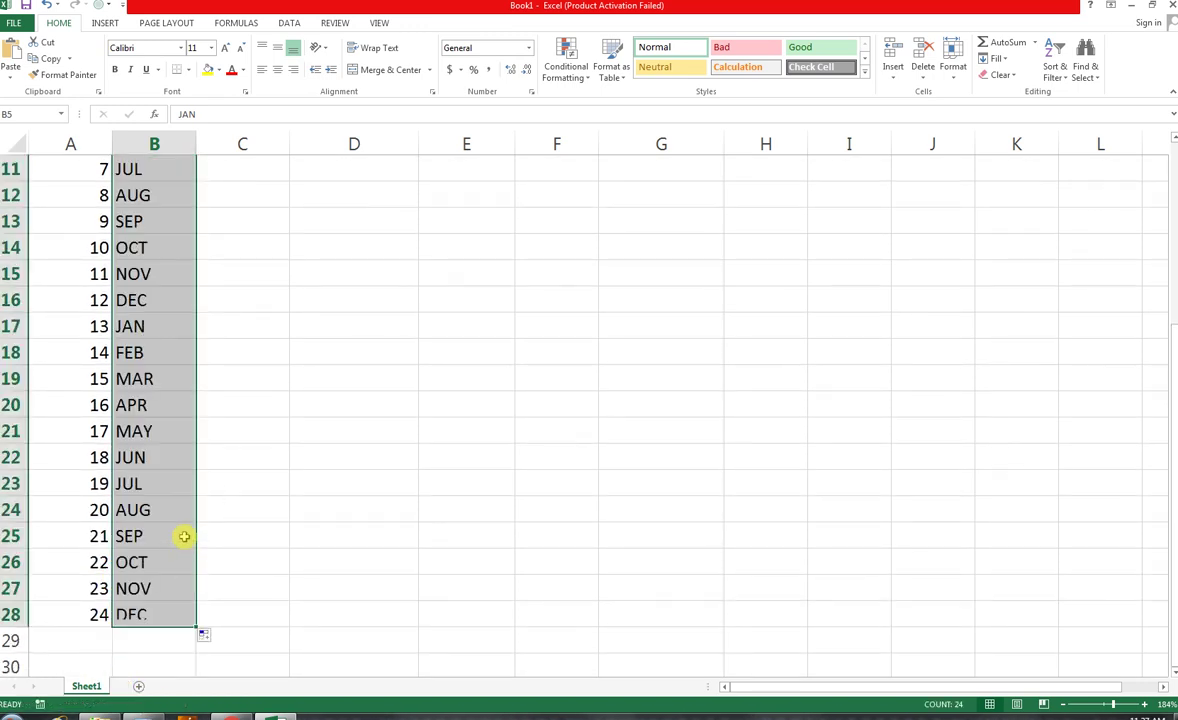
pyautogui.scroll(2, 170, 580)
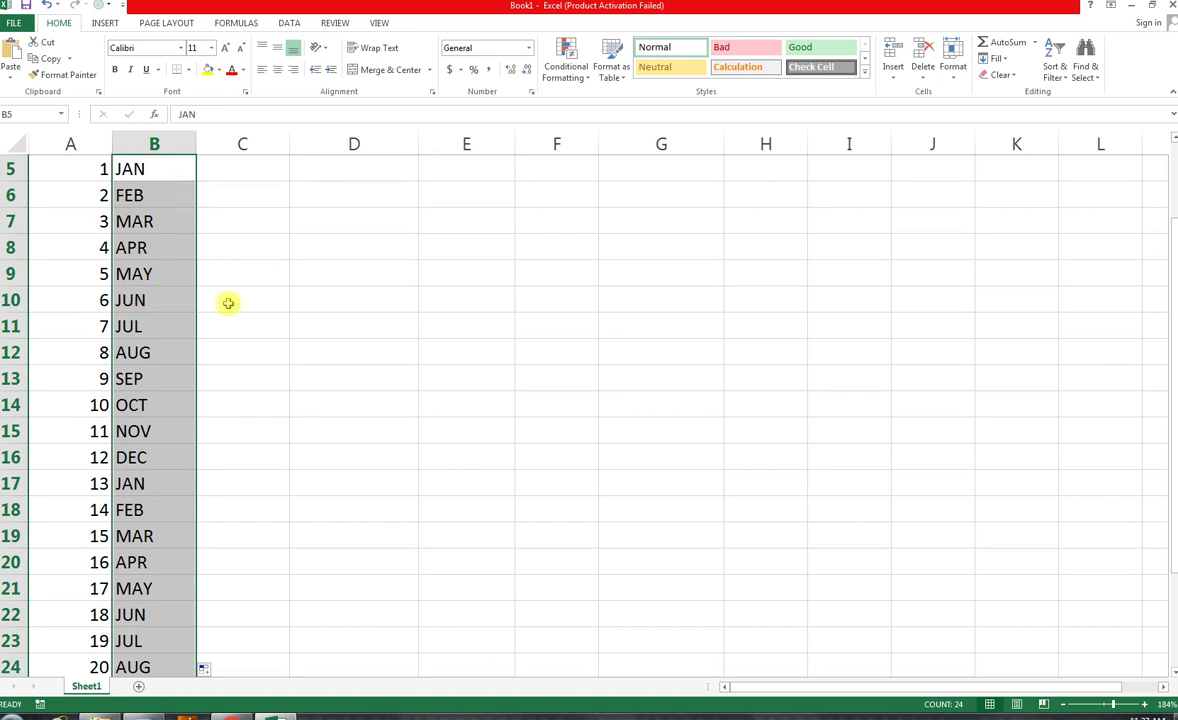
pyautogui.scroll(2, 141, 194)
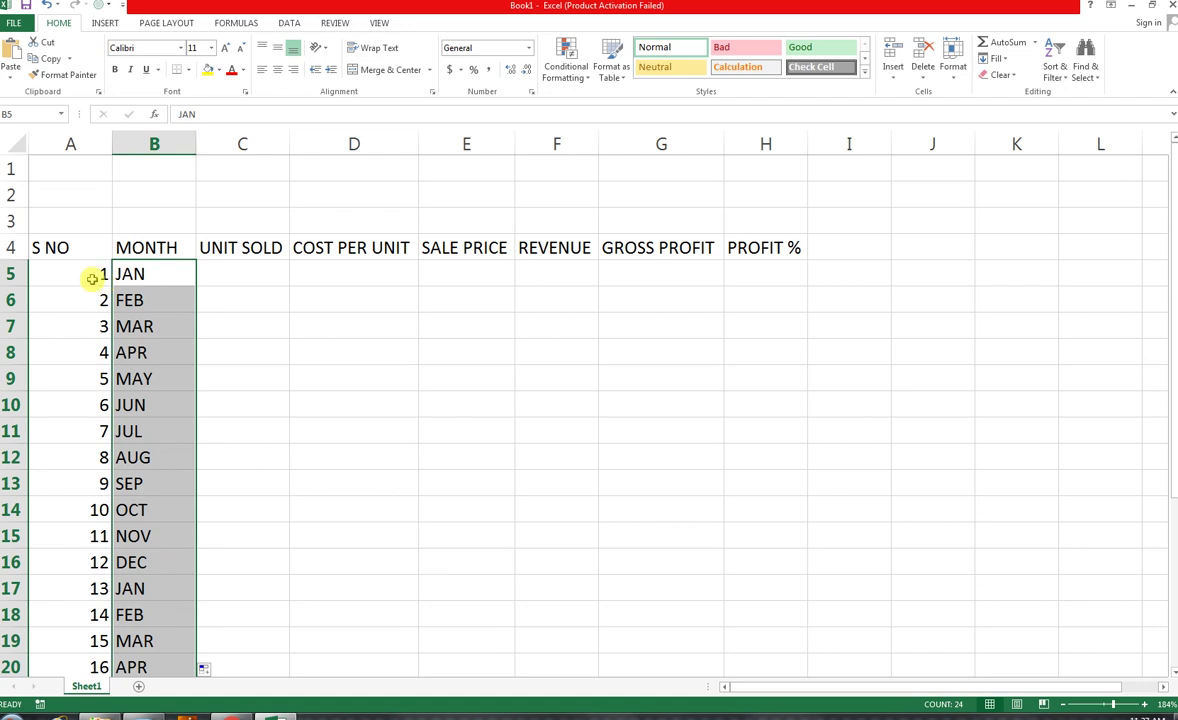
# - Enter units sold of 2 in cells C5 and C6 and 3 in cells C7 through C9
pyautogui.click(208, 277)
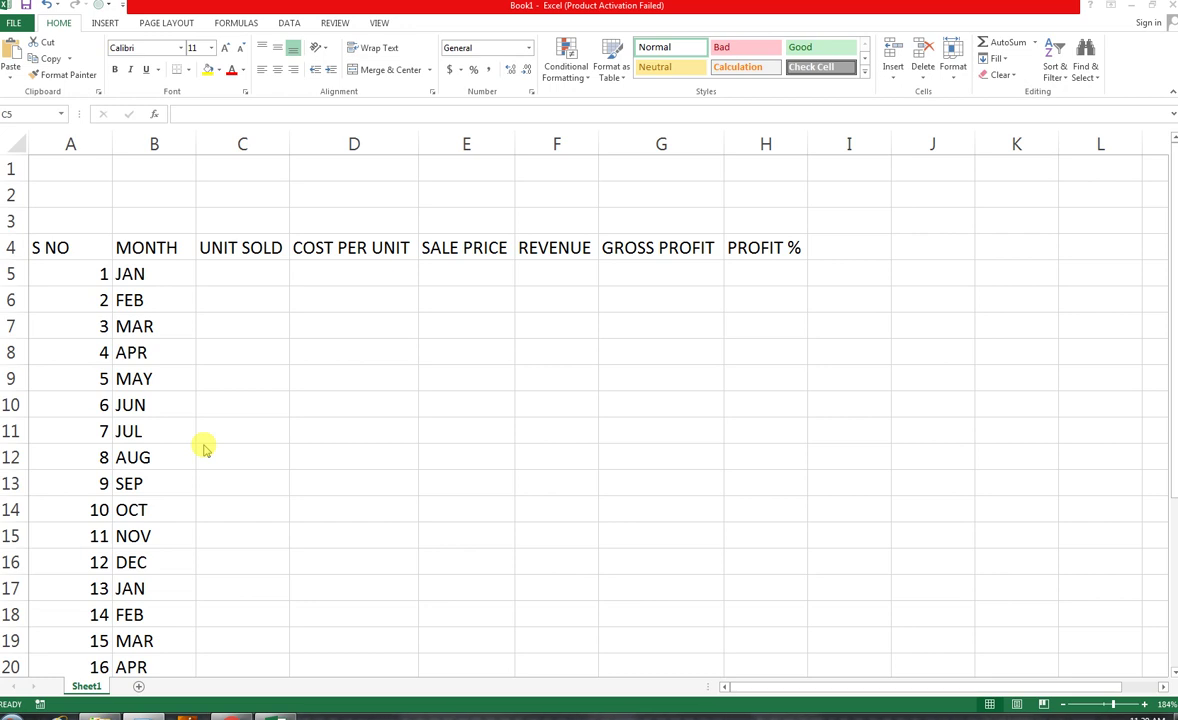
pyautogui.click(233, 273)
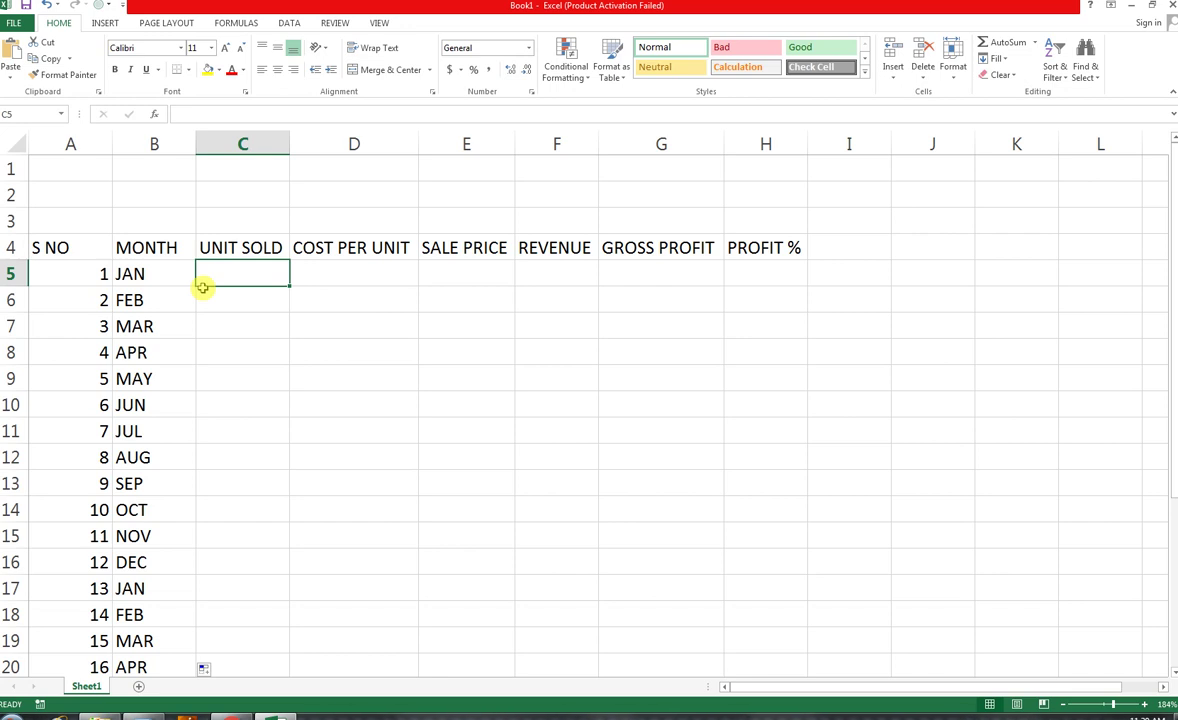
pyautogui.write('2')
pyautogui.press('Return')
pyautogui.write('3')
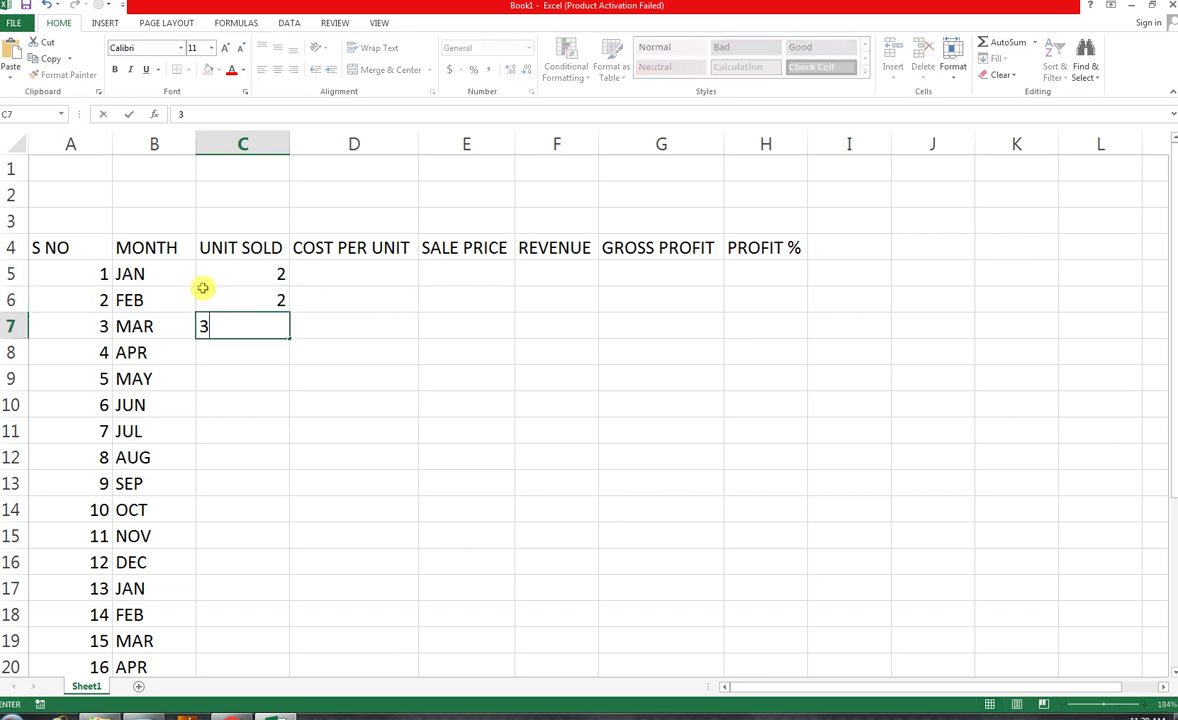
pyautogui.press('Down')
pyautogui.press('Down')
pyautogui.write('3')
pyautogui.press('Up')
pyautogui.write('3')
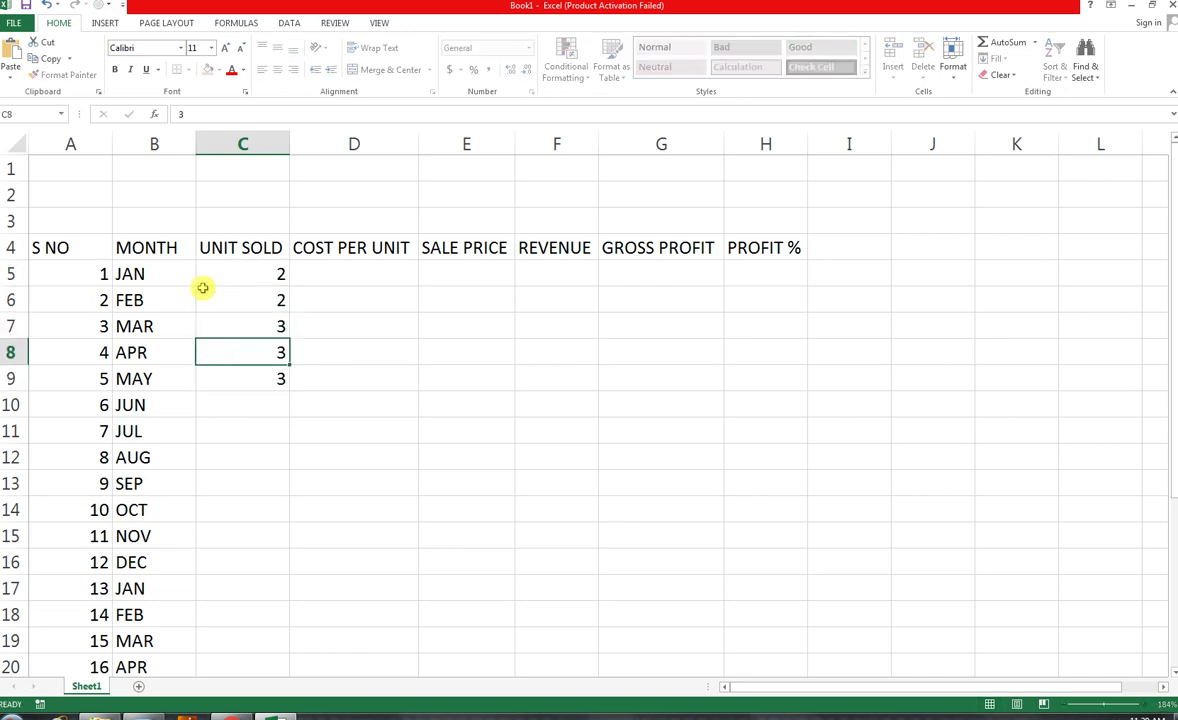
# - Set the units sold to 4 in cells C9 and C10 and to 5 in cells C11 and C12
pyautogui.press('Return')
pyautogui.write('4')
pyautogui.press('Return')
pyautogui.write('5')
pyautogui.press('Return')
pyautogui.press('Up')
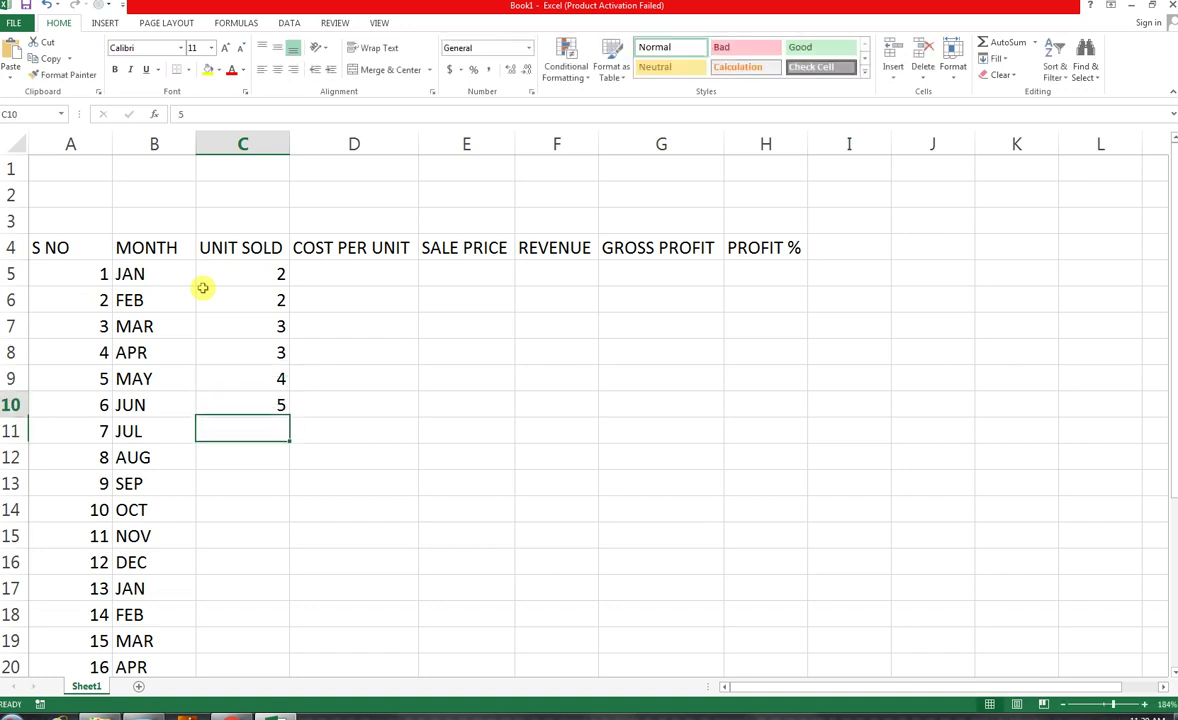
pyautogui.write('4')
pyautogui.press('Return')
pyautogui.write('5')
pyautogui.press('Return')
pyautogui.write('5')
pyautogui.press('Return')
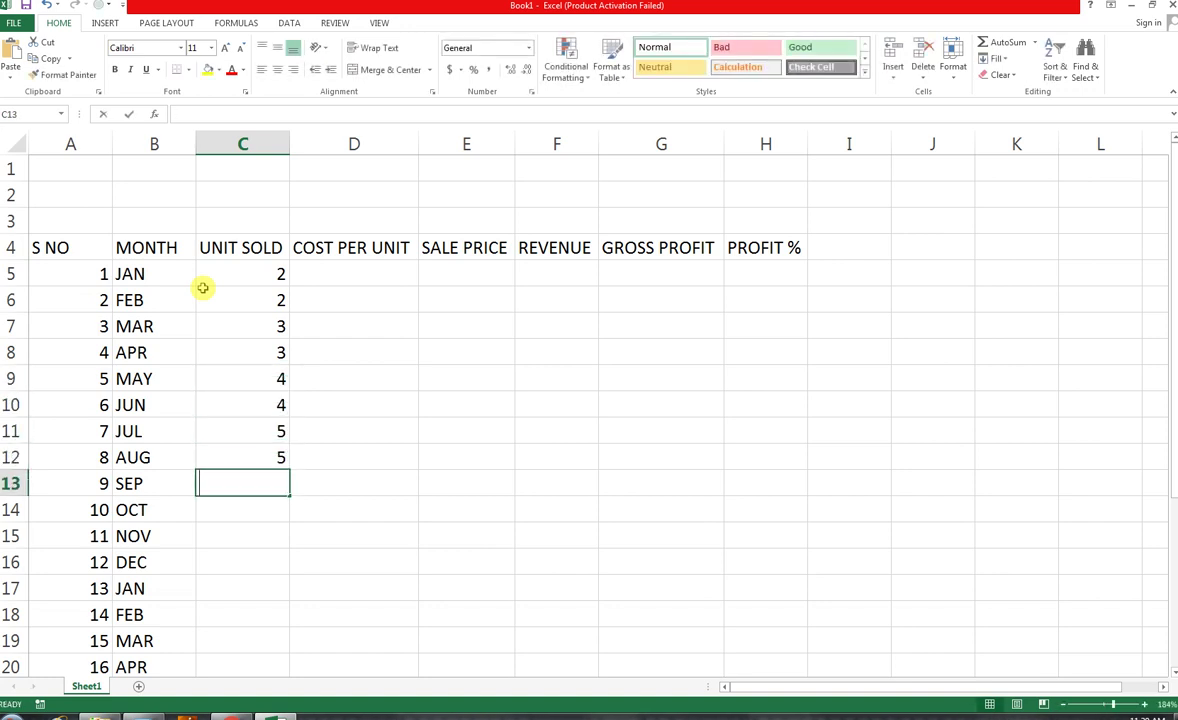
# - Enter units sold of 6, 8, 10 and 11 in cells C13 through C16
pyautogui.write('6')
pyautogui.press('Return')
pyautogui.write('8')
pyautogui.press('Return')
pyautogui.write('10')
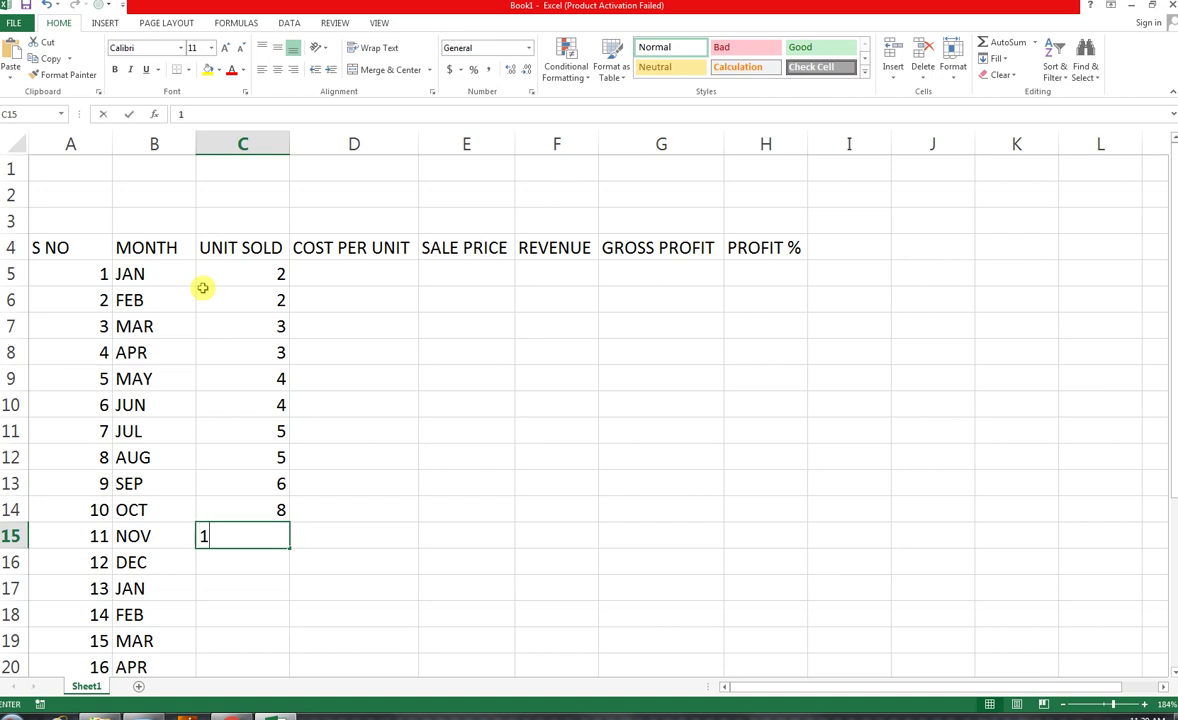
pyautogui.press('Return')
pyautogui.write('11')
pyautogui.press('Return')
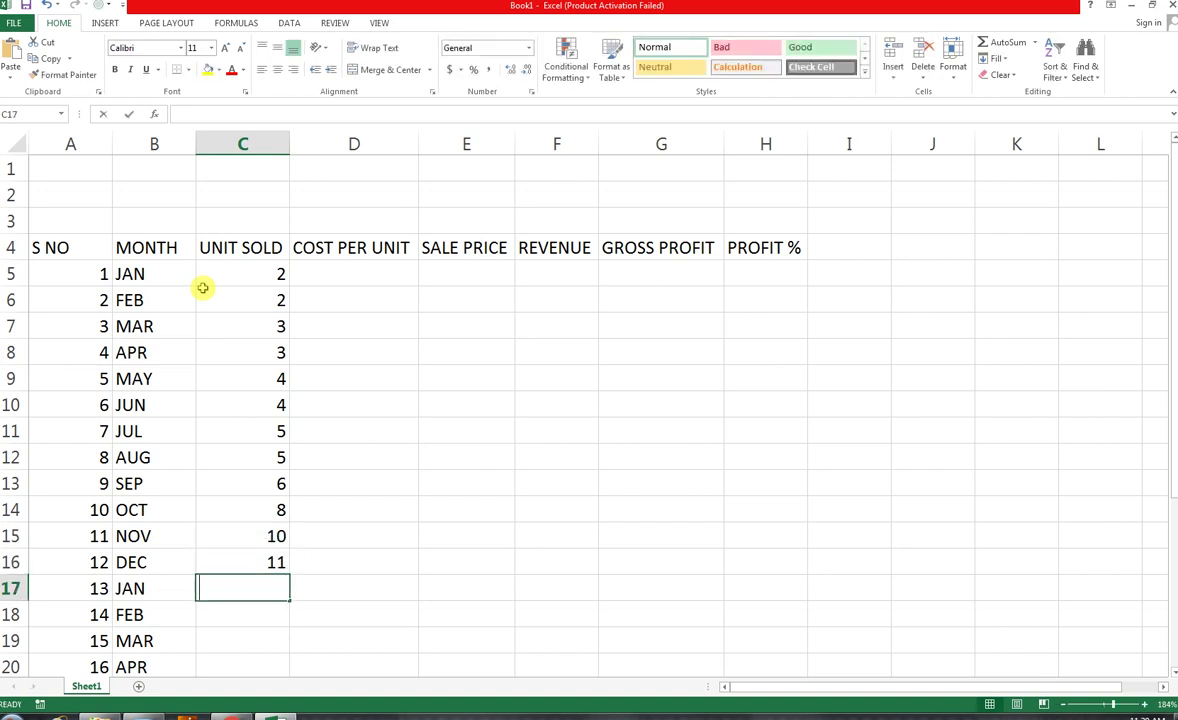
# - Enter units sold of 13, 14 and 18 in cells C17 through C19
pyautogui.write('13')
pyautogui.press('Return')
pyautogui.write('14')
pyautogui.press('Return')
pyautogui.press('Return')
pyautogui.press('Return')
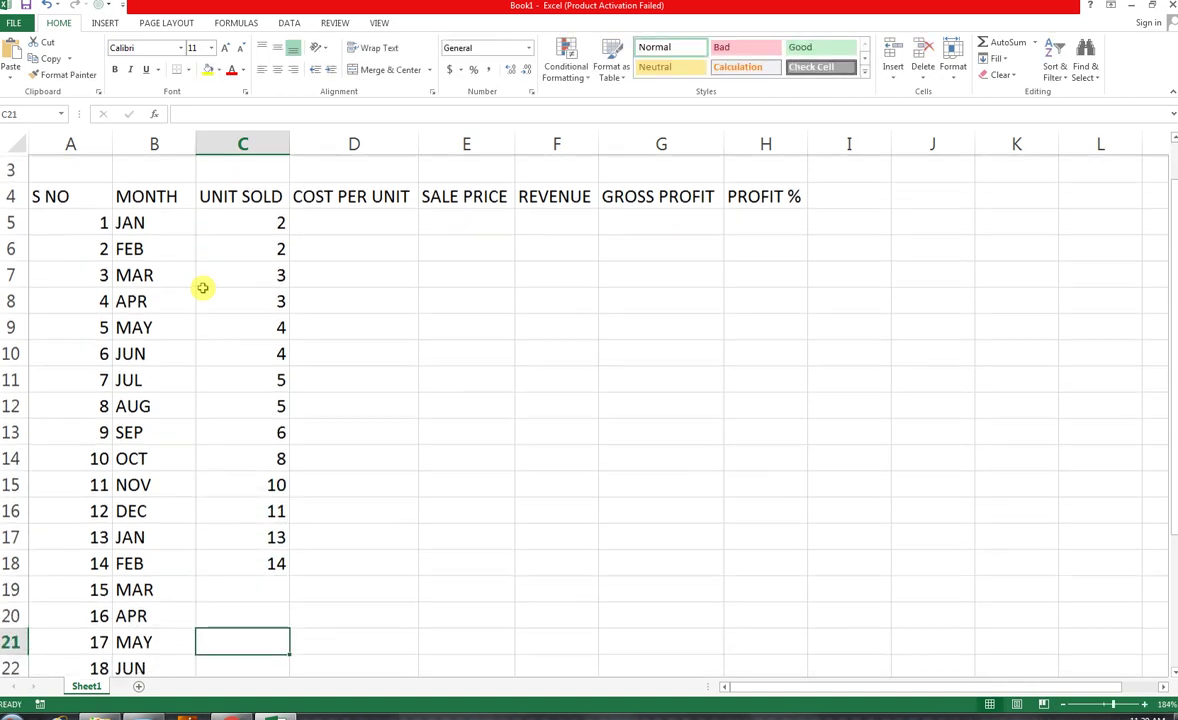
pyautogui.press('Up')
pyautogui.press('Up')
pyautogui.write('18')
pyautogui.press('Return')
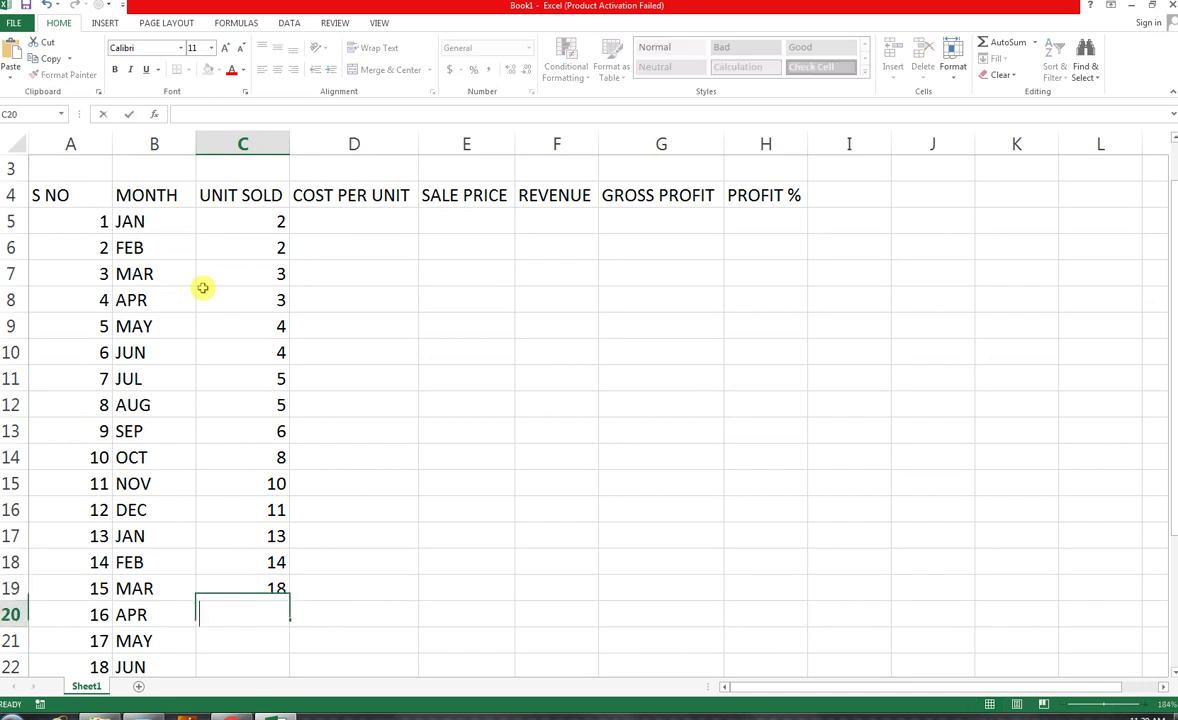
# - Enter units sold of 12 in cell C20 and 15 in cell C21
pyautogui.write('12')
pyautogui.press('Return')
pyautogui.write('15')
pyautogui.press('Return')
pyautogui.press('Return')
pyautogui.press('Up')
pyautogui.press('Up')
pyautogui.press('Up')
pyautogui.press('Up')
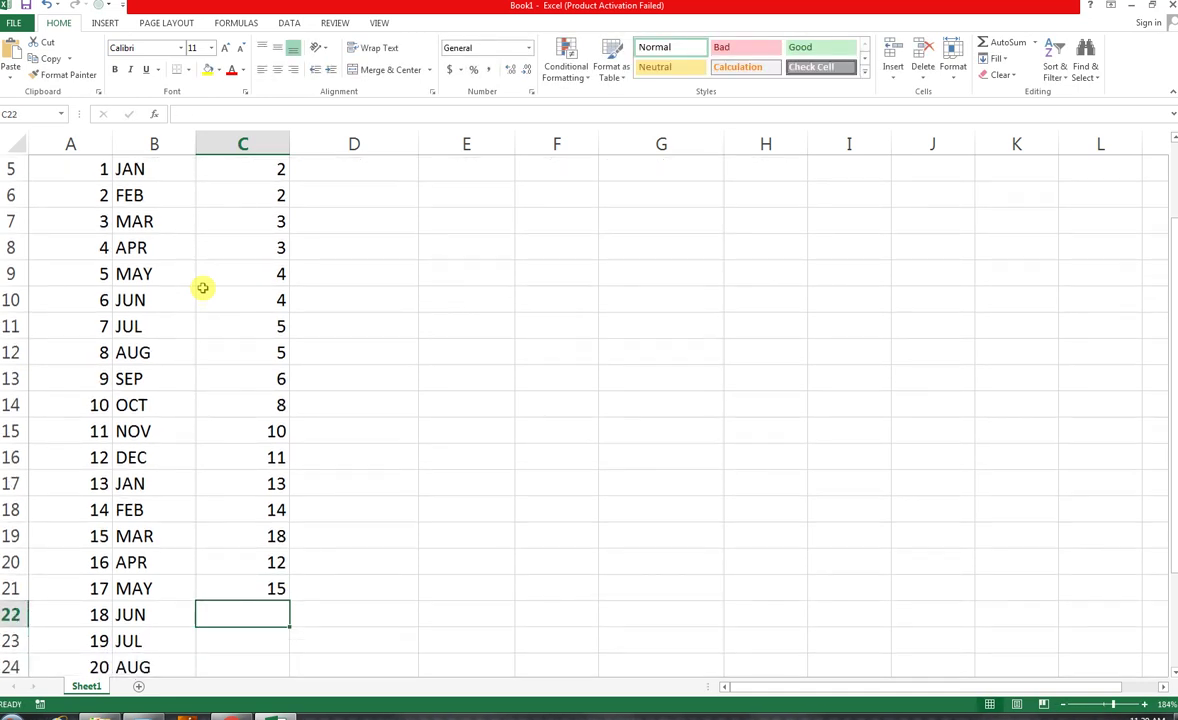
# - Set the units sold to 19 in cell C20, 18 in C21 and 20 in C22
pyautogui.press('Down')
pyautogui.write('19')
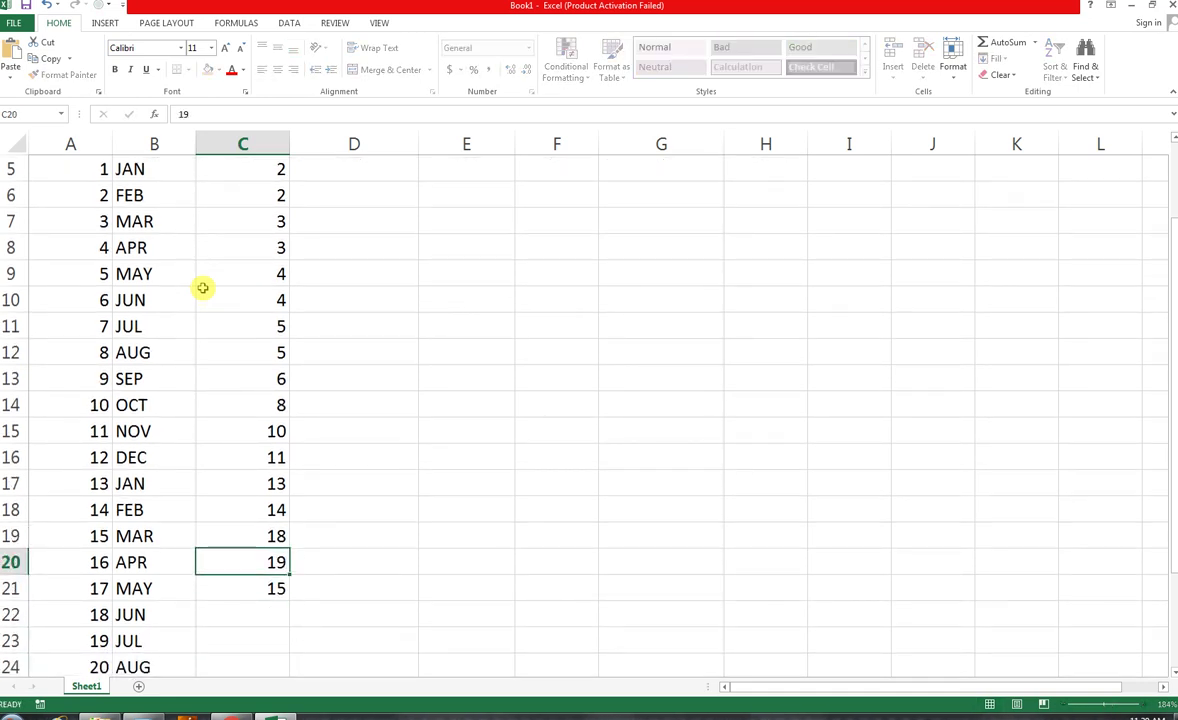
pyautogui.press('Return')
pyautogui.press('Return')
pyautogui.press('Up')
pyautogui.write('18')
pyautogui.press('Return')
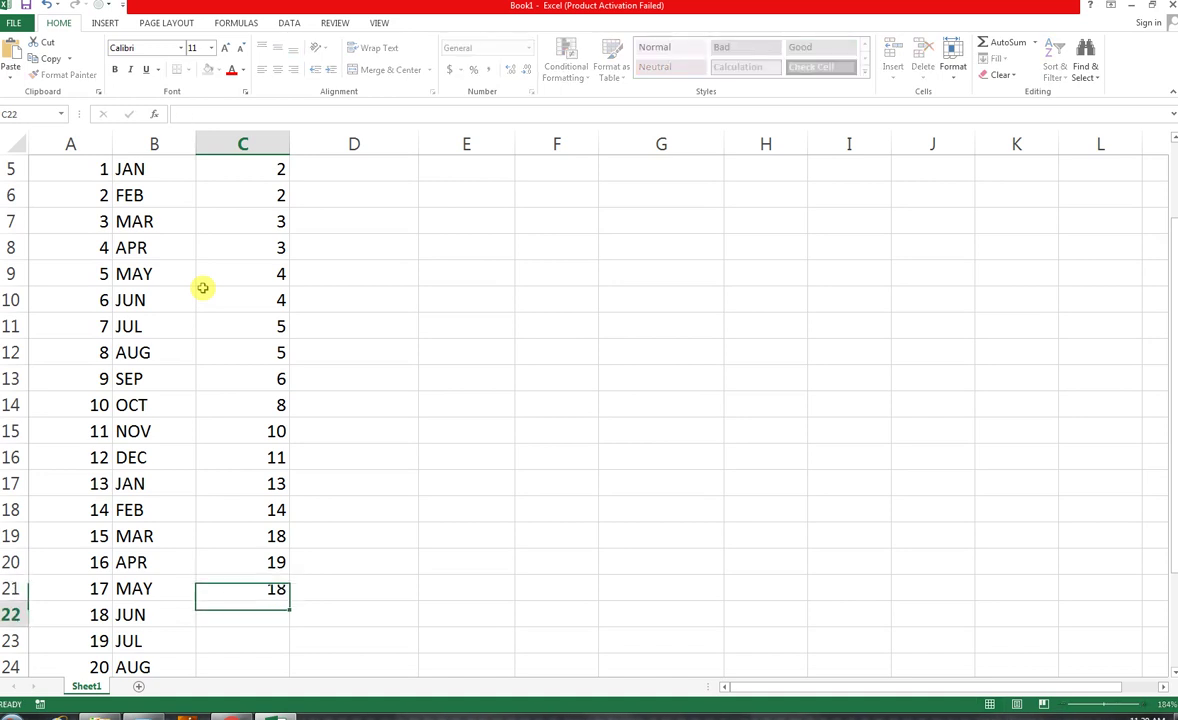
pyautogui.write('20')
pyautogui.press('Return')
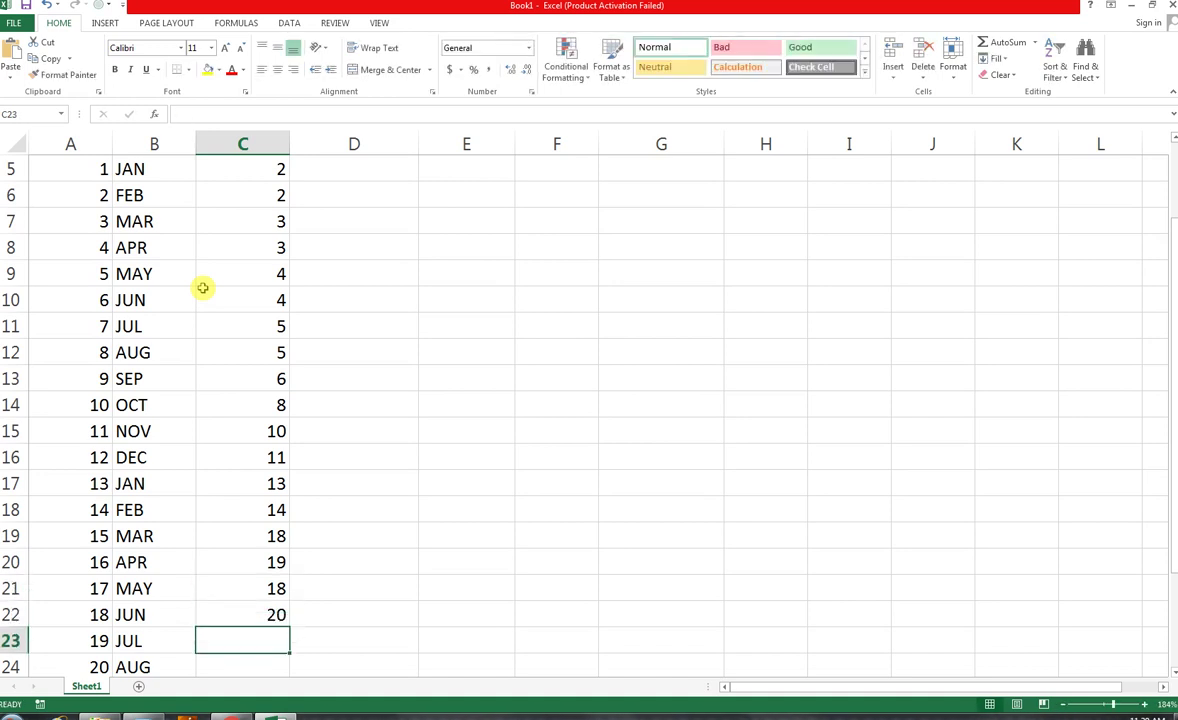
# - Enter units sold of 21, 25, 26 and 27 in cells C23 through C26
pyautogui.write('21')
pyautogui.press('Return')
pyautogui.write('25')
pyautogui.press('Return')
pyautogui.write('2')
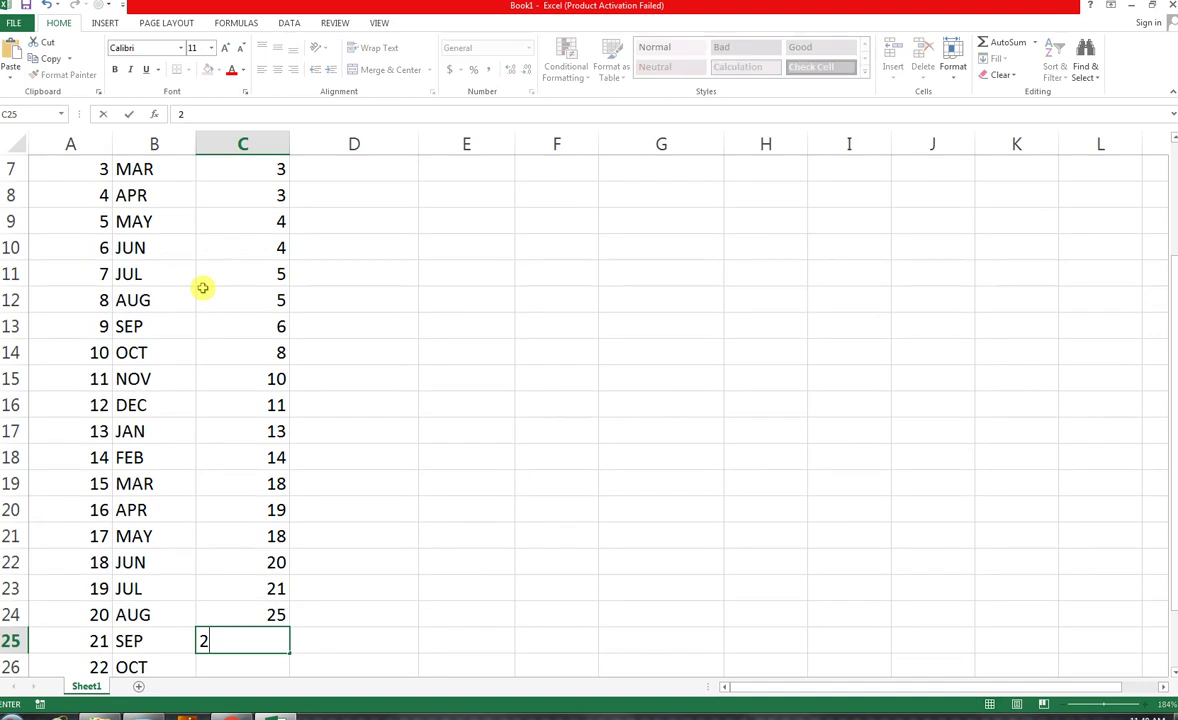
pyautogui.write('6')
pyautogui.press('Return')
pyautogui.write('27')
pyautogui.press('Return')
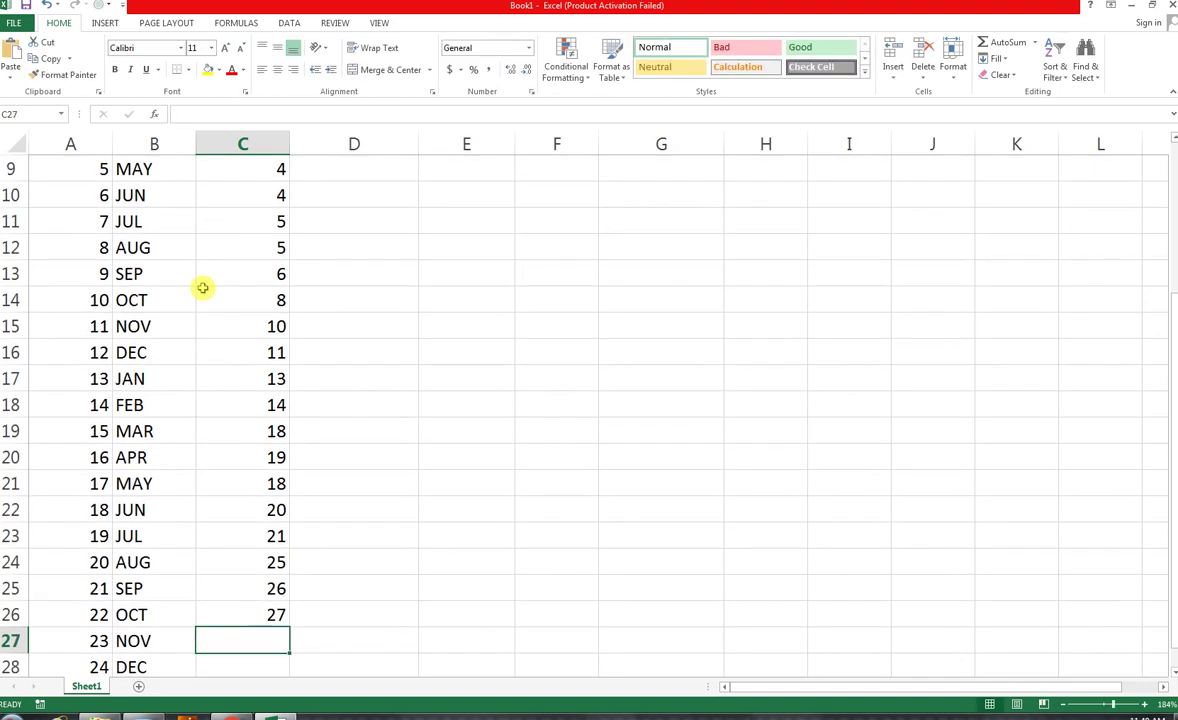
# - Enter units sold of 28 in cell C27 and 29 in cell C28
pyautogui.write('23')
pyautogui.press('Return')
pyautogui.press('Up')
pyautogui.write('28')
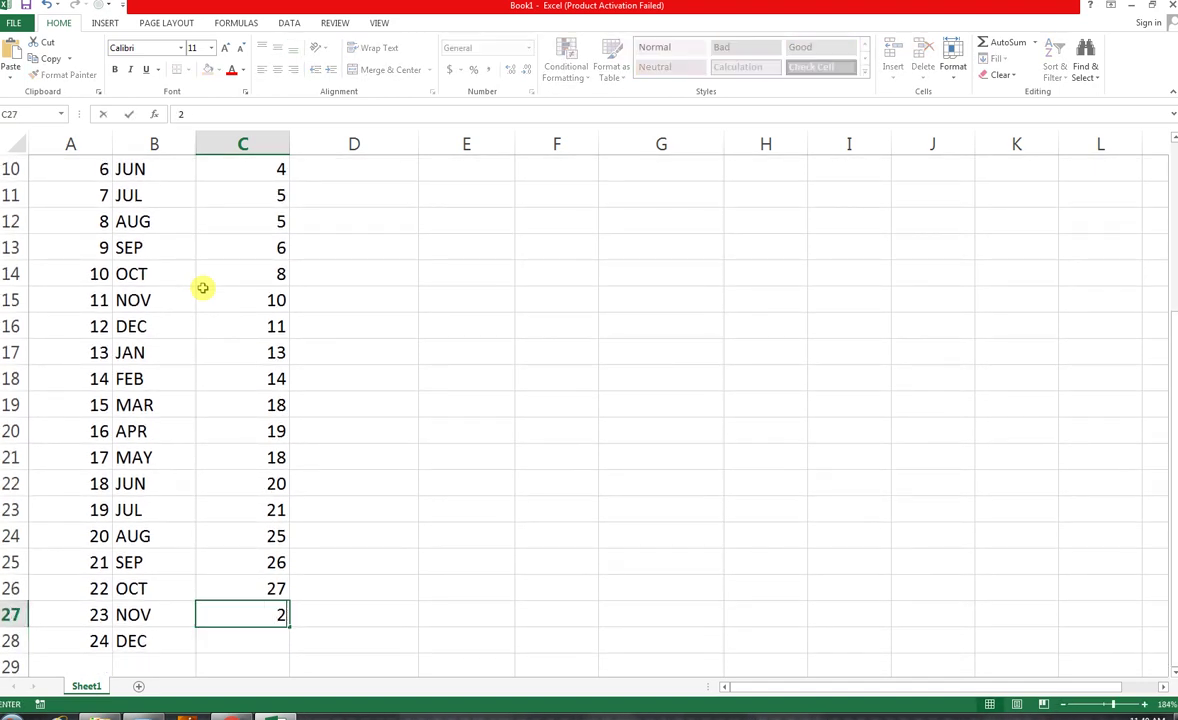
pyautogui.press('Return')
pyautogui.press('Up')
pyautogui.press('Return')
pyautogui.write('29')
pyautogui.press('Return')
pyautogui.write('30')
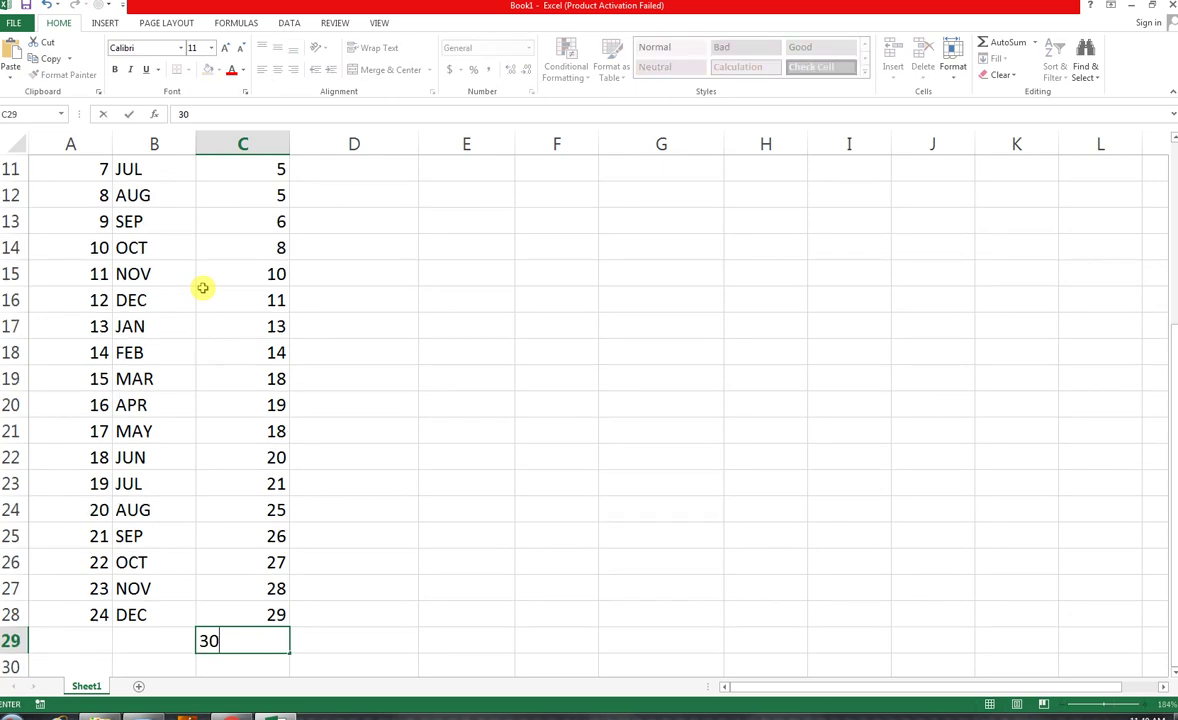
pyautogui.press('Return')
pyautogui.press('Up')
pyautogui.hotkey('ctrl', 'z')
# - Center the serial numbers, months and units sold in cells A5 through C28 horizontally
pyautogui.scroll(4, 347, 205)
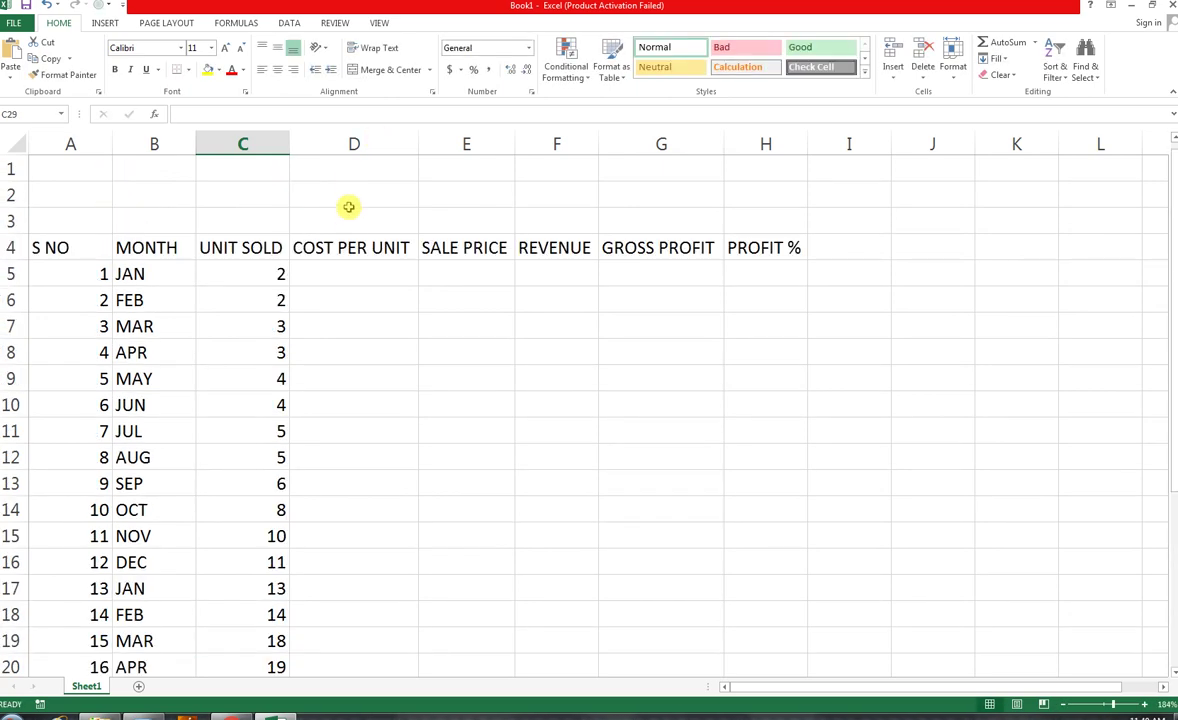
pyautogui.moveTo(79, 284); pyautogui.dragTo(250, 631)
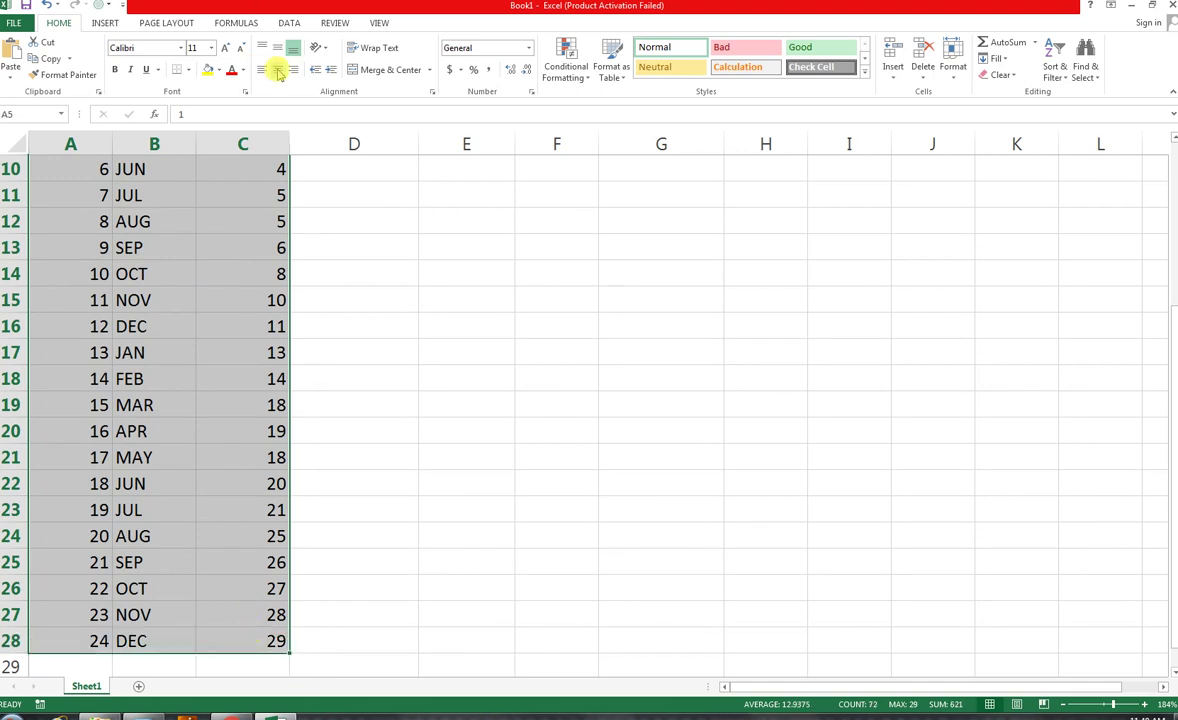
pyautogui.scroll(3, 447, 302)
pyautogui.scroll(1, 447, 302)
# - Enter a cost per unit of 10 in cell D5 and copy it down to cell D22
pyautogui.moveTo(408, 284); pyautogui.dragTo(378, 277)
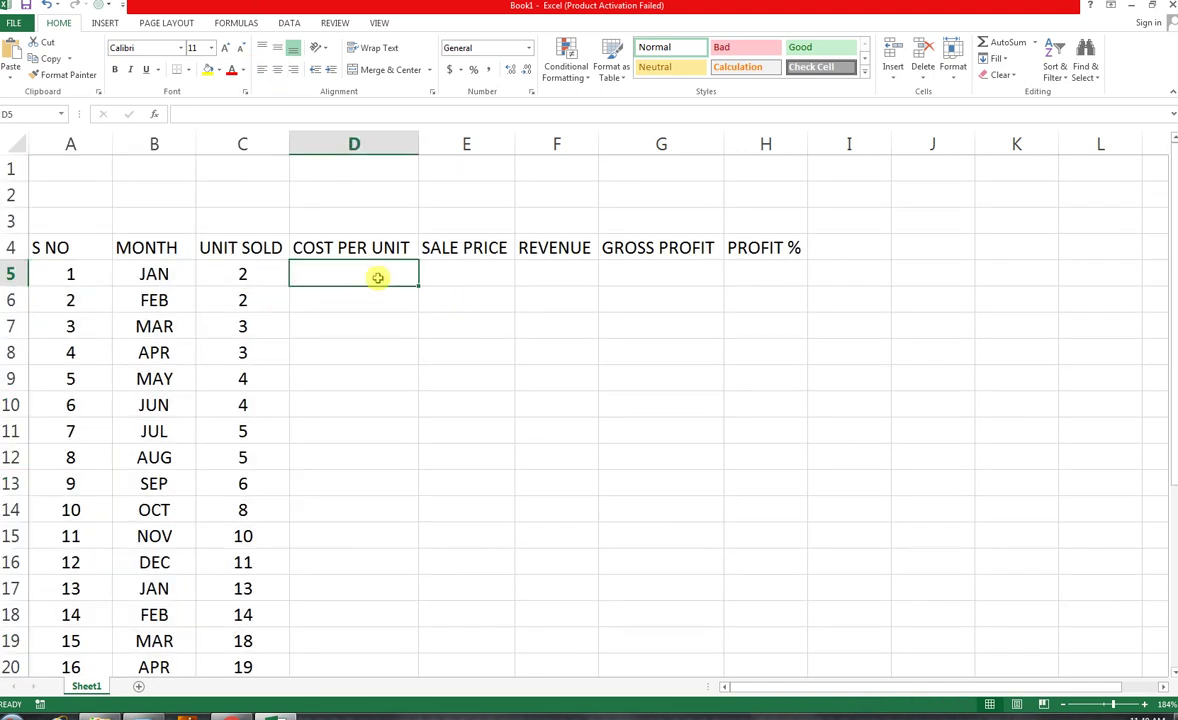
pyautogui.write('10')
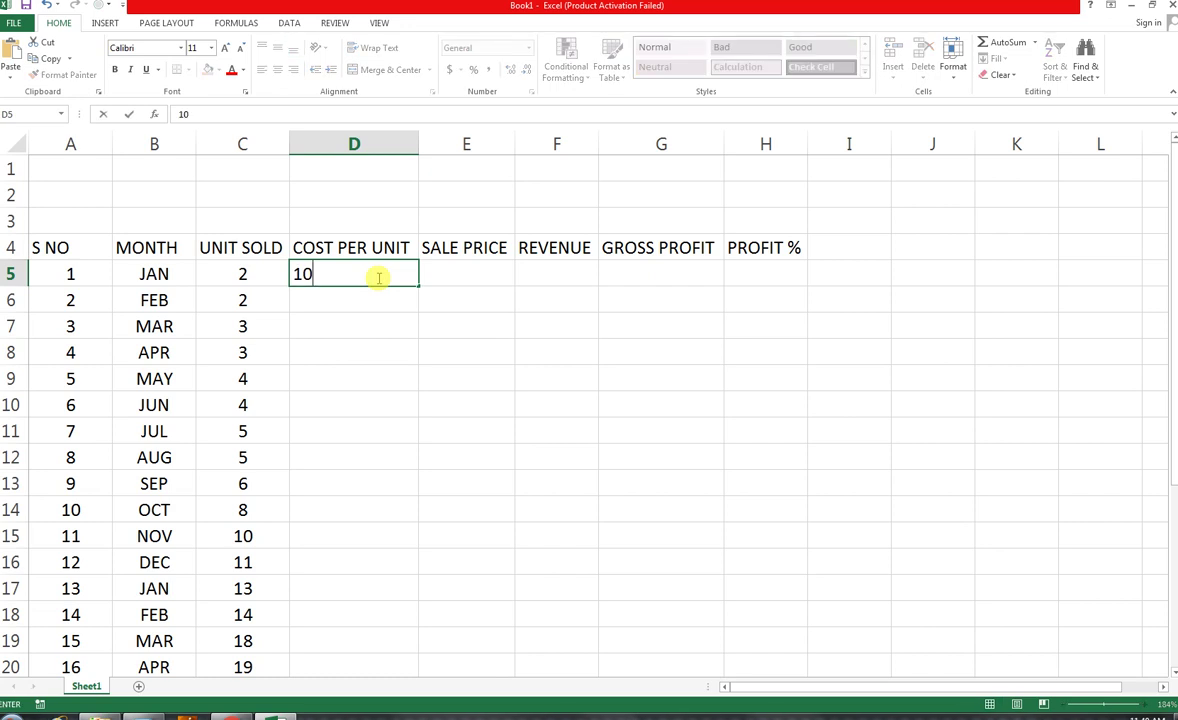
pyautogui.press('Return')
pyautogui.click(405, 277)
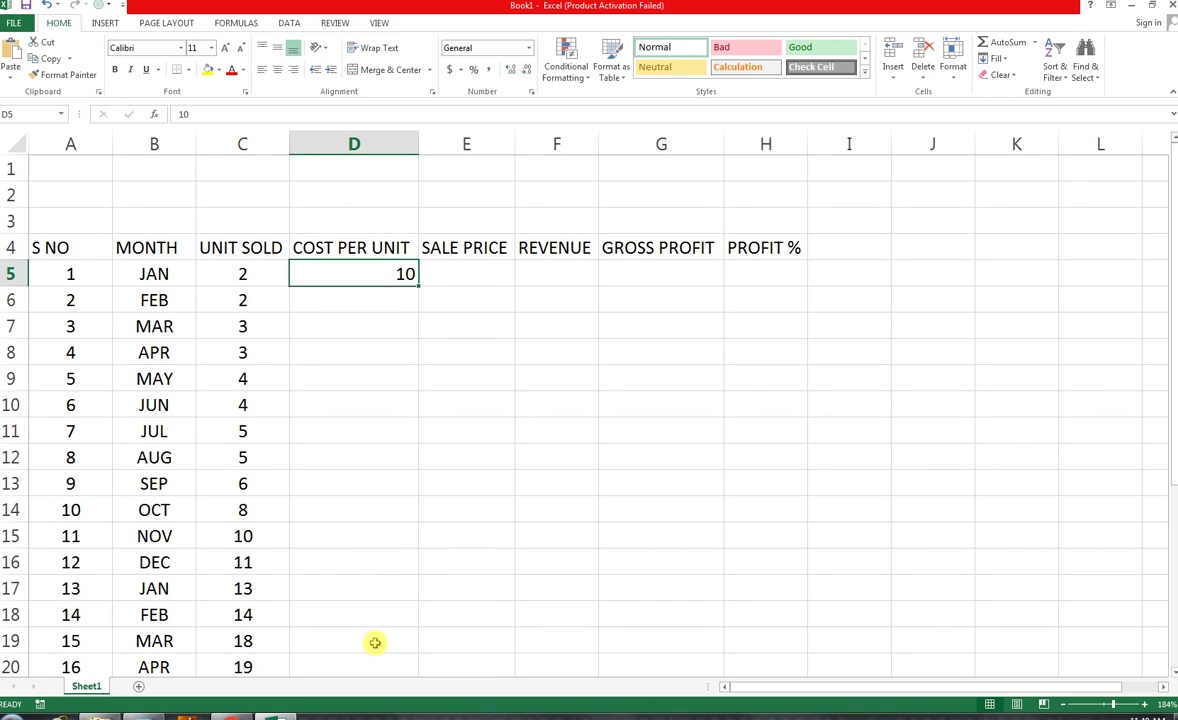
pyautogui.moveTo(389, 281); pyautogui.dragTo(390, 519)
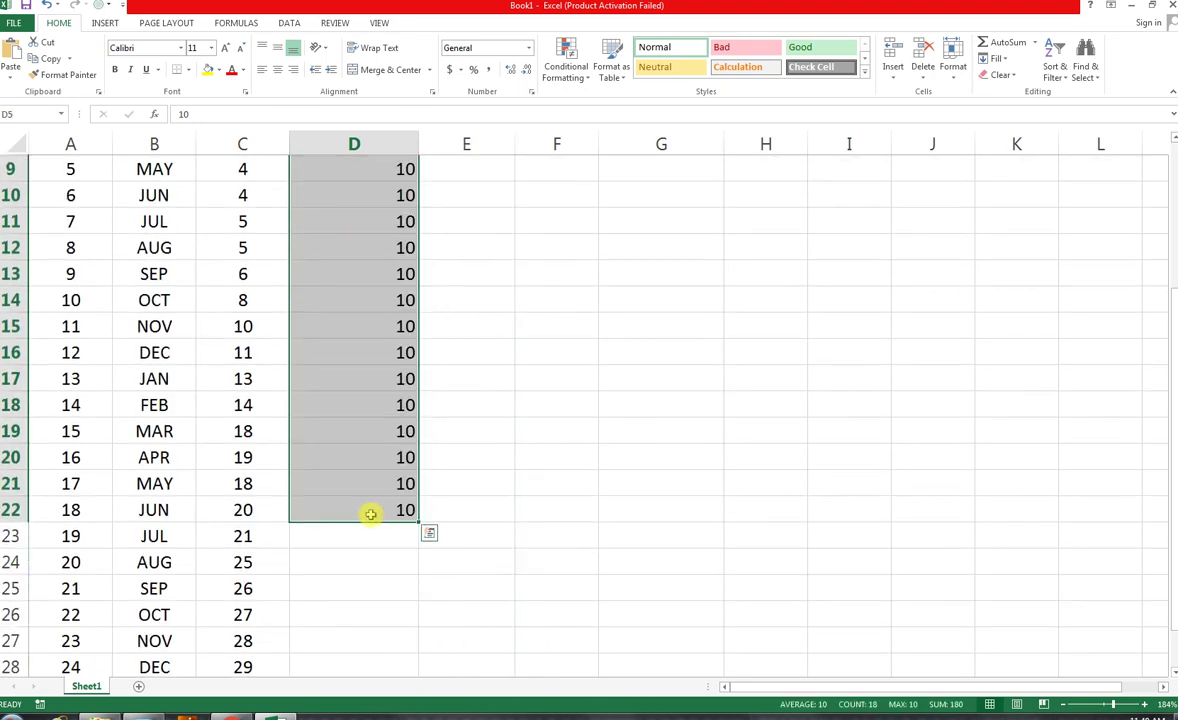
# - Enter a cost per unit of 9.5 in cell D23 and copy it down to cell D28
pyautogui.click(393, 535)
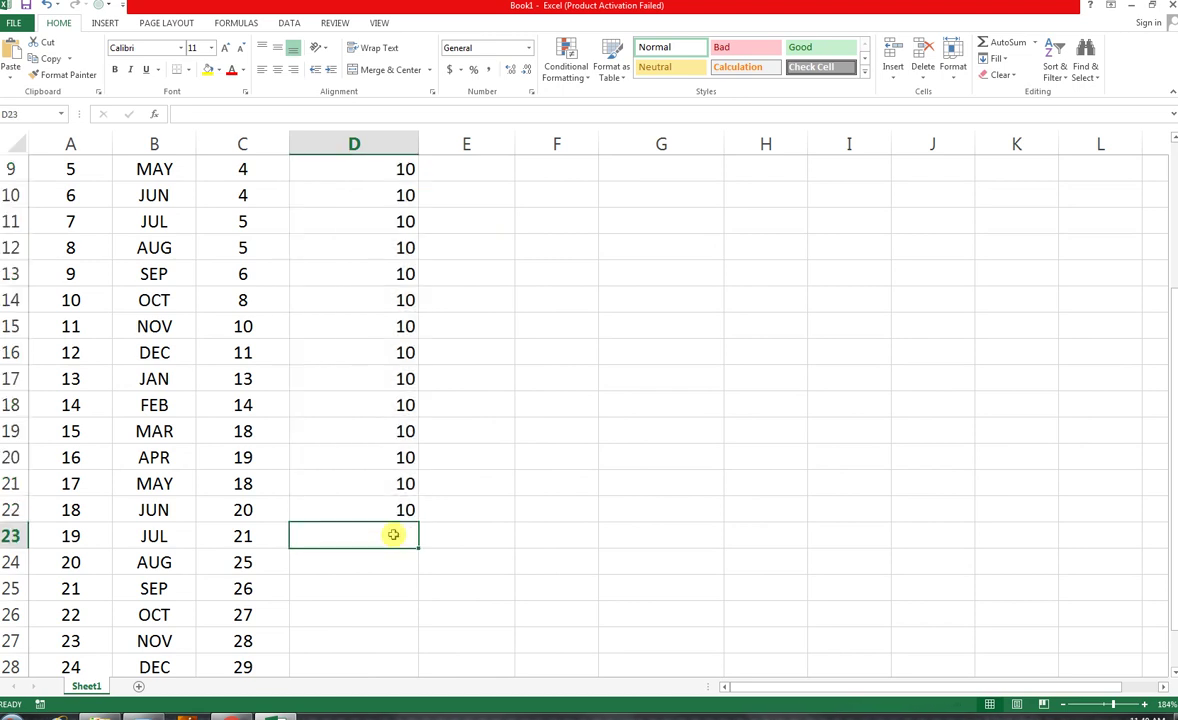
pyautogui.write('9.5')
pyautogui.press('Return')
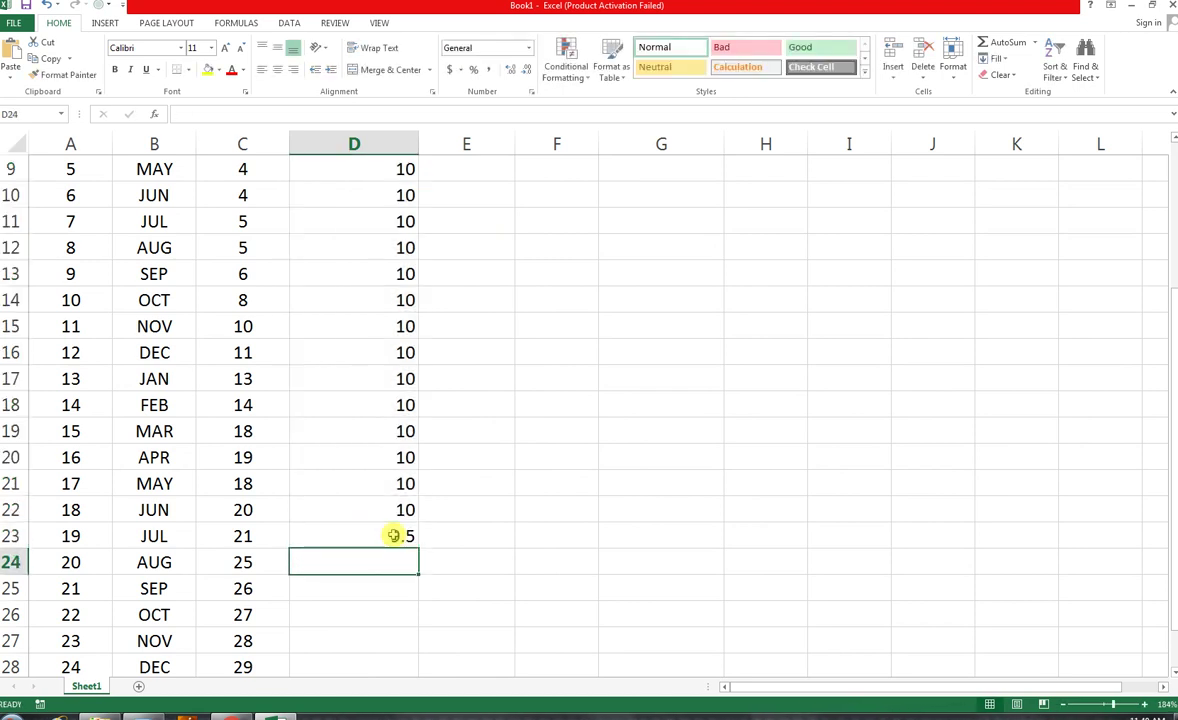
pyautogui.click(394, 536)
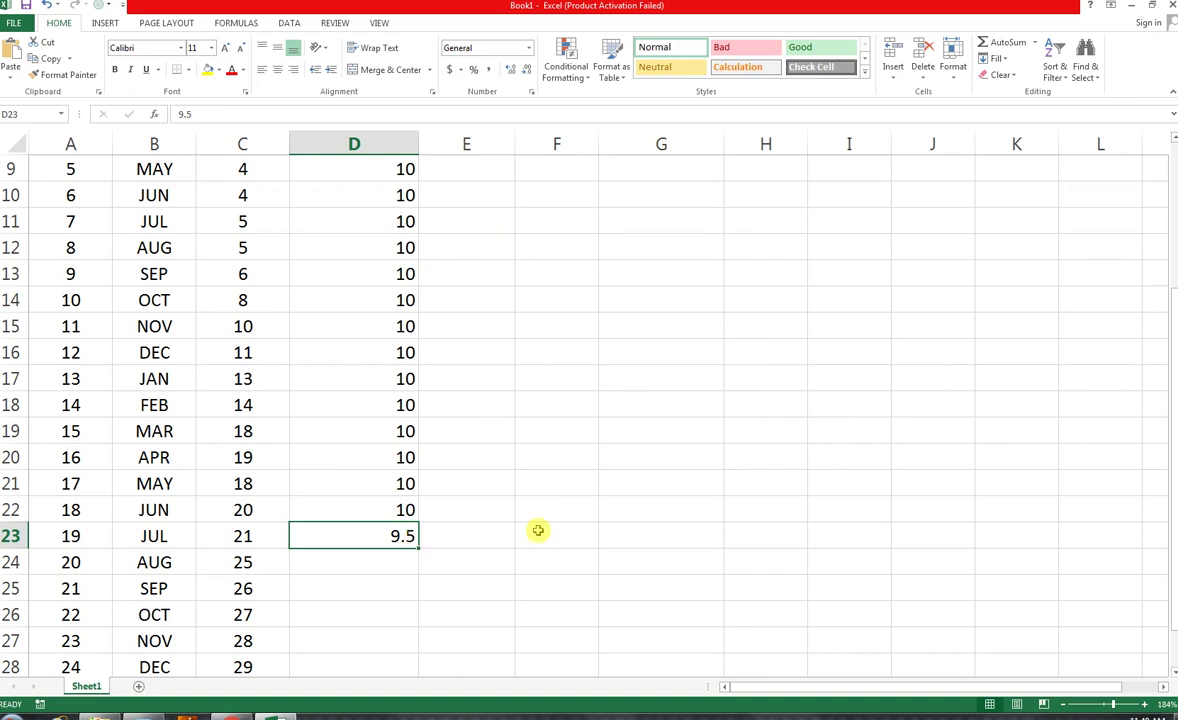
pyautogui.doubleClick(418, 547)
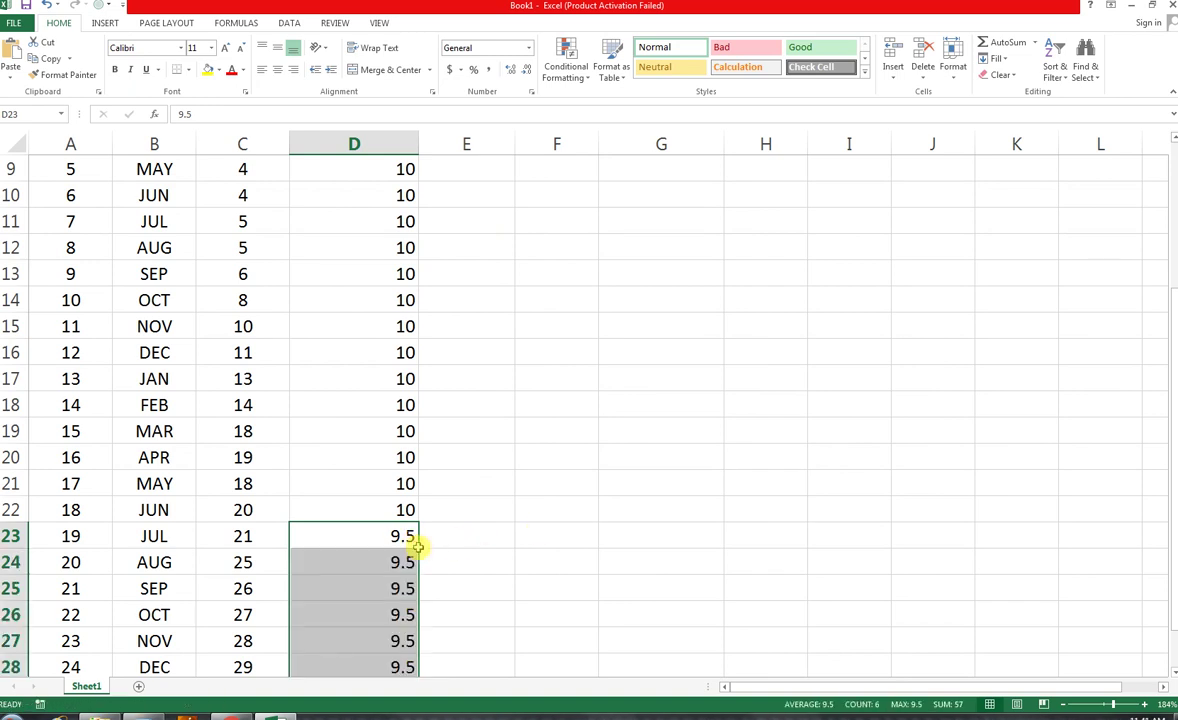
pyautogui.scroll(-4, 418, 547)
pyautogui.scroll(7, 440, 540)
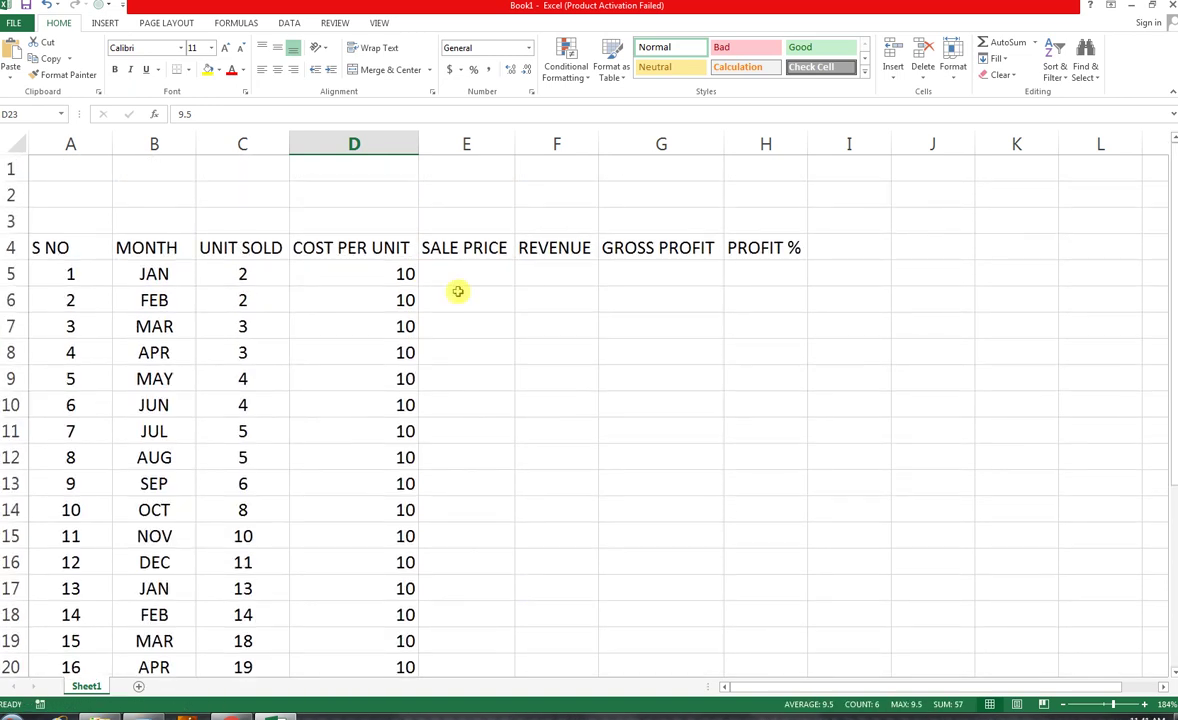
# - Enter a sale price of 18 in cell E5
pyautogui.click(466, 277)
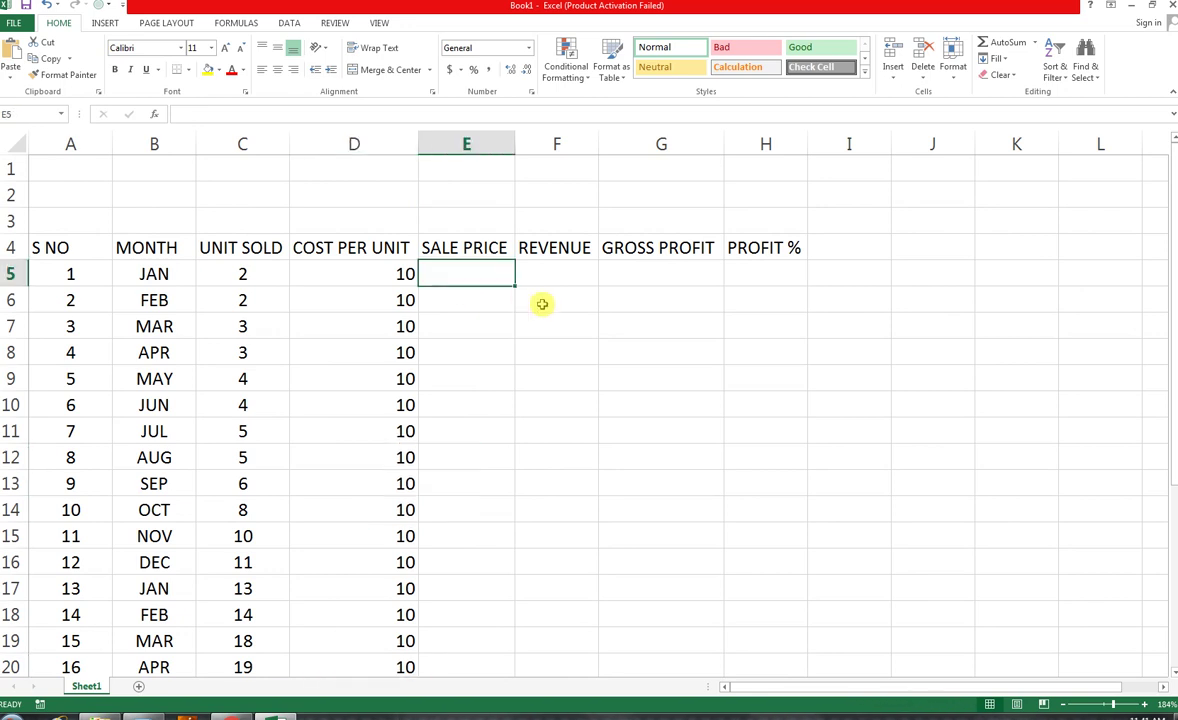
pyautogui.write('18')
pyautogui.press('Return')
# - Set the sale price in cell E5 to 20 and copy it down to cell E28
pyautogui.click(461, 274)
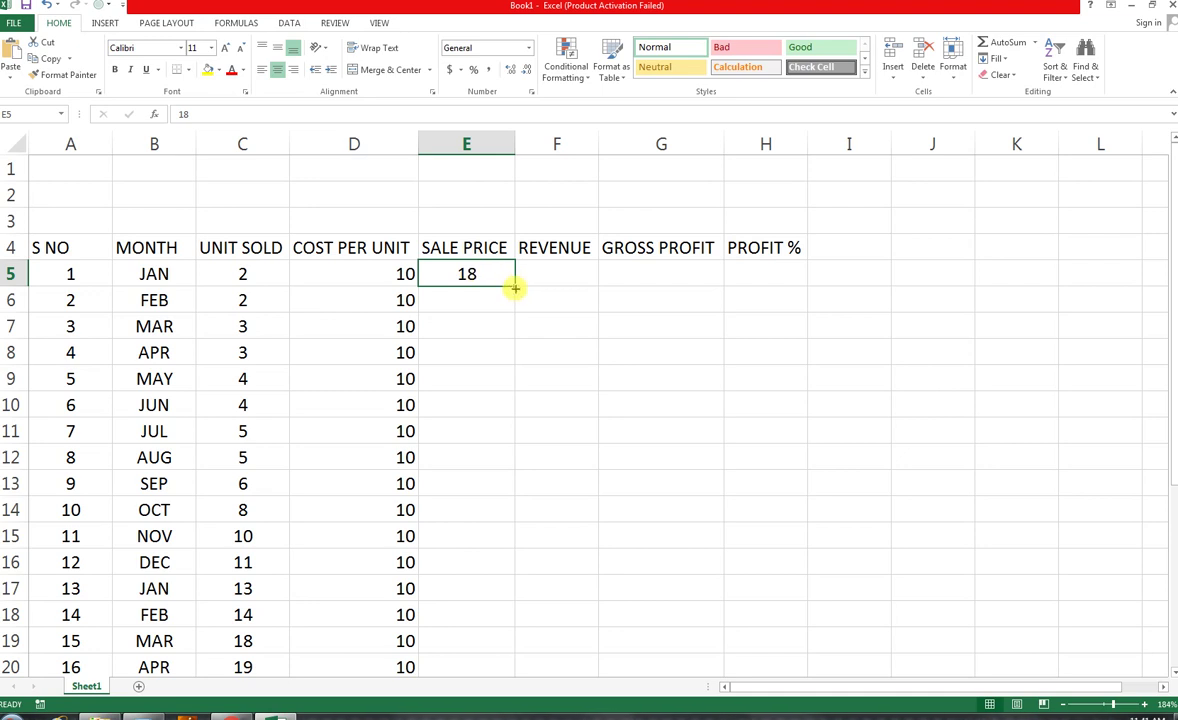
pyautogui.write('20')
pyautogui.press('Return')
pyautogui.click(509, 285)
pyautogui.moveTo(512, 287); pyautogui.dragTo(484, 614)
pyautogui.scroll(3, 550, 366)
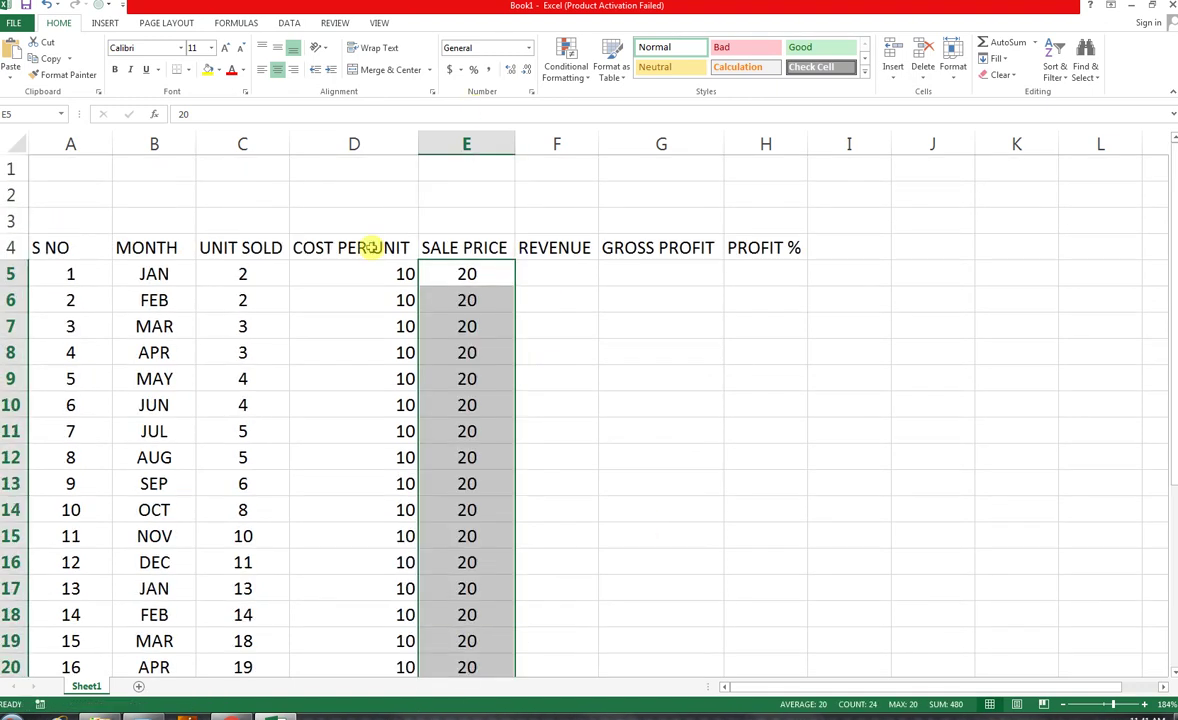
# - Center the column headings in cells A4 through H4 and reduce their font size to 10
pyautogui.click(49, 162)
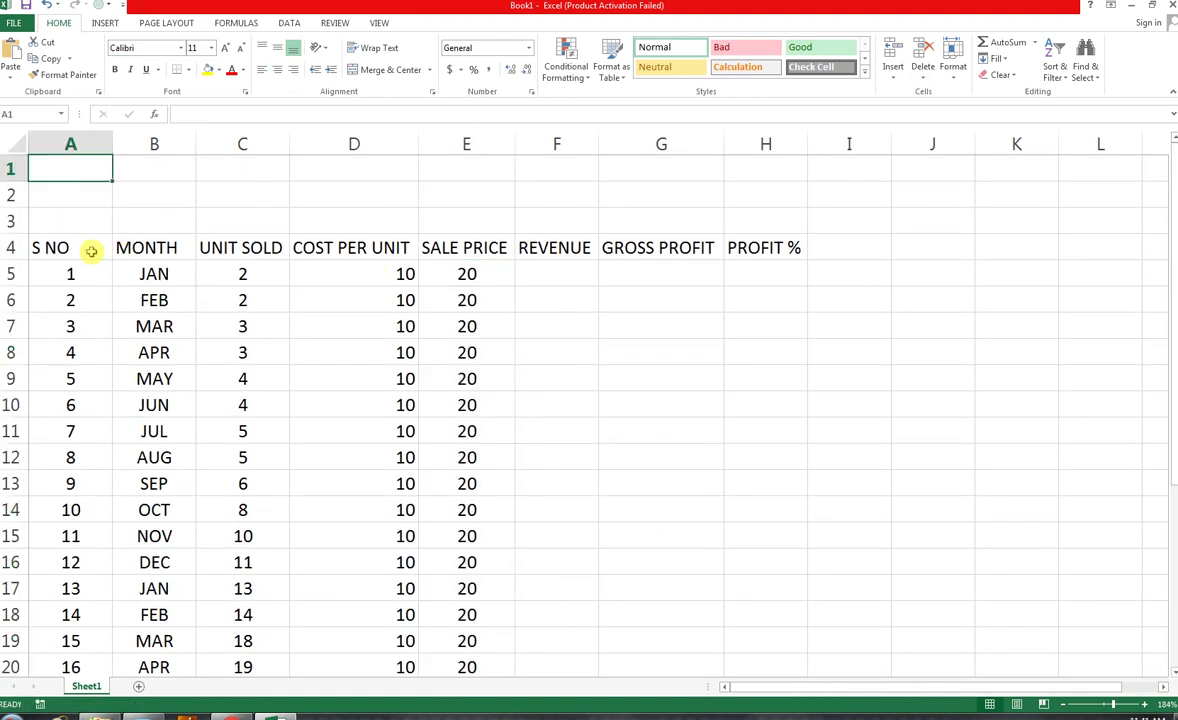
pyautogui.moveTo(90, 250); pyautogui.dragTo(58, 249)
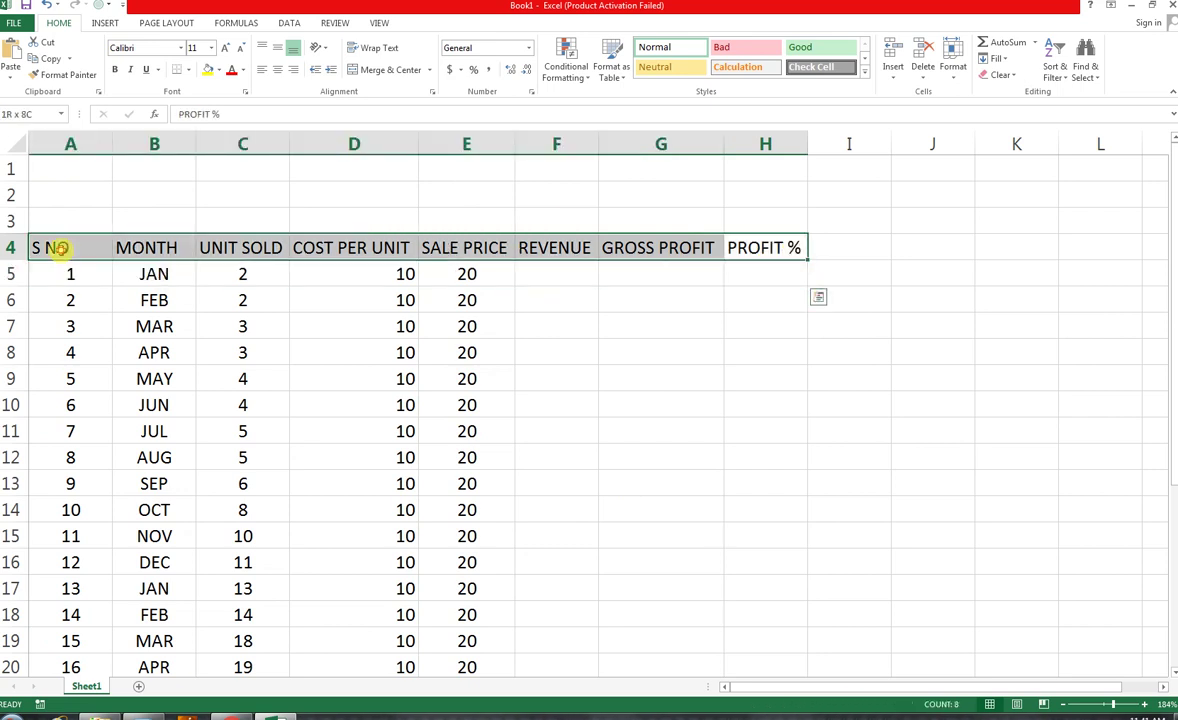
pyautogui.click(276, 69)
pyautogui.click(242, 48)
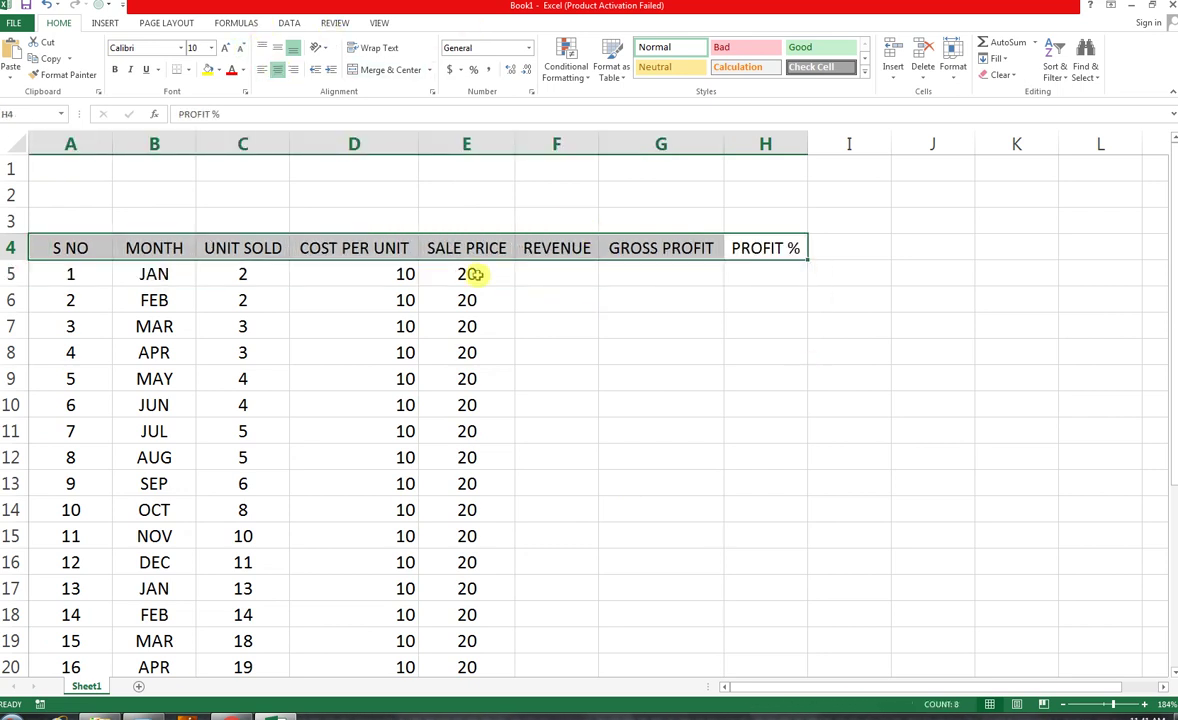
# - Apply the comma number style to the costs and sale prices in cells D5 through E28
pyautogui.moveTo(233, 277); pyautogui.dragTo(274, 330)
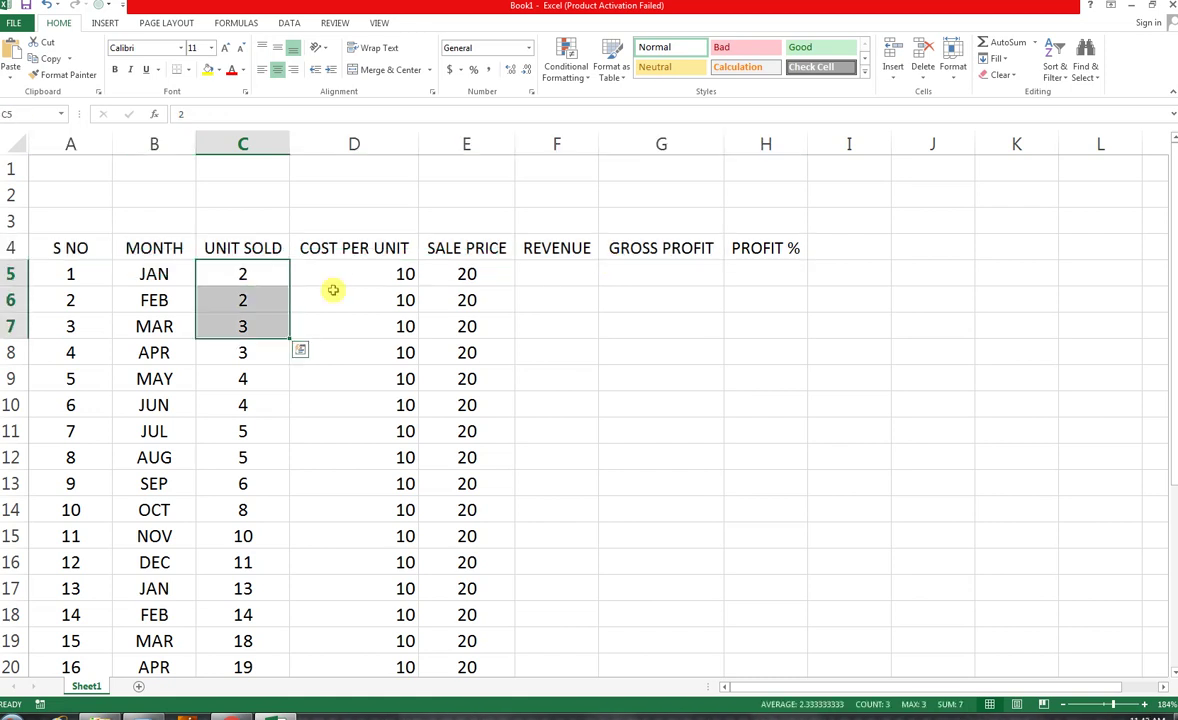
pyautogui.moveTo(340, 279); pyautogui.dragTo(439, 639)
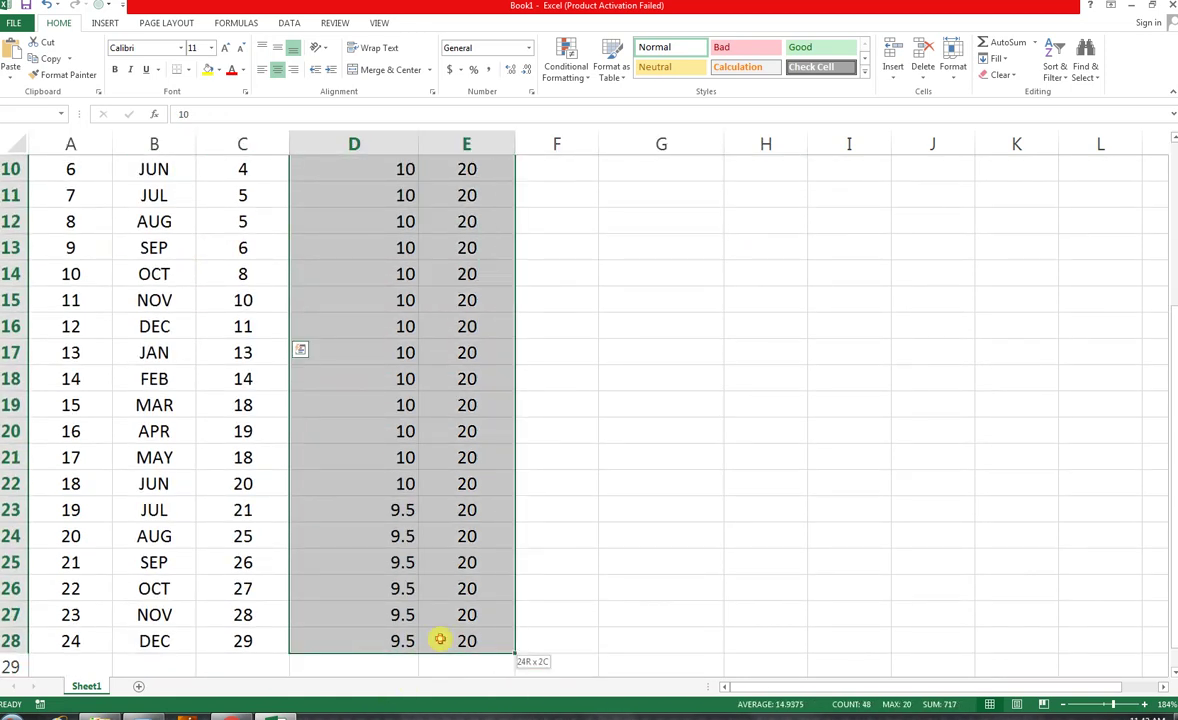
pyautogui.click(485, 72)
pyautogui.click(570, 273)
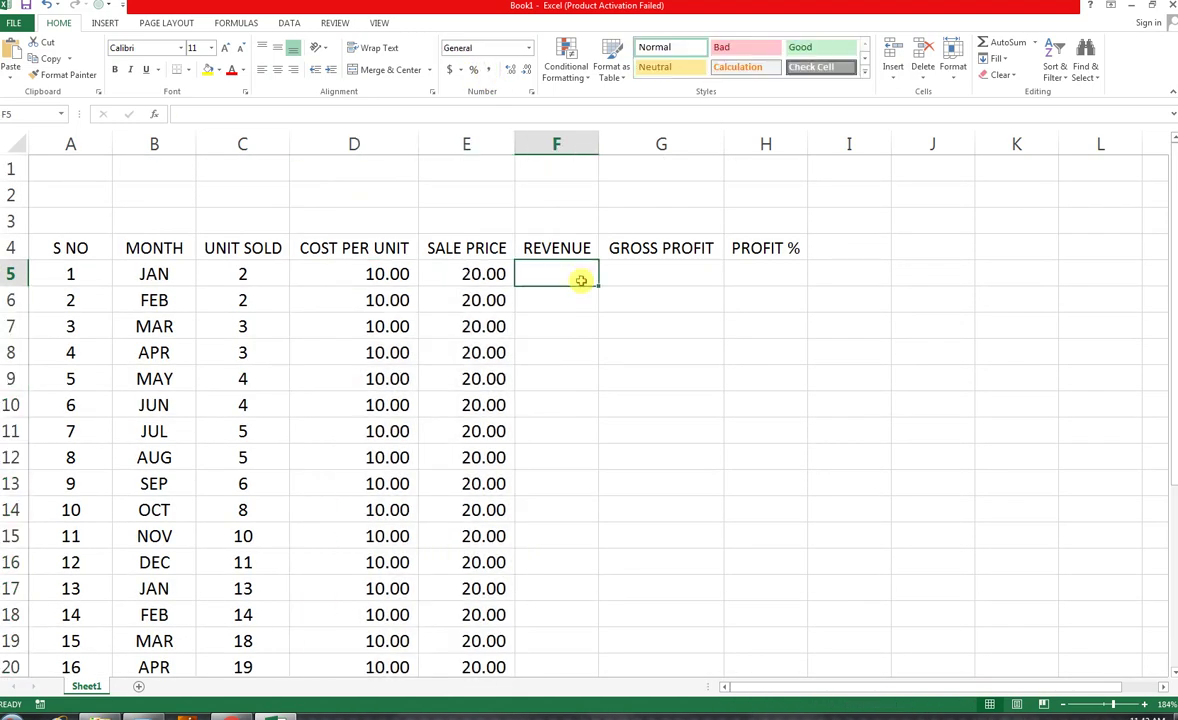
# - Try to center the cost per unit and sale price values in cells D5 through E28
pyautogui.moveTo(313, 278); pyautogui.dragTo(481, 647)
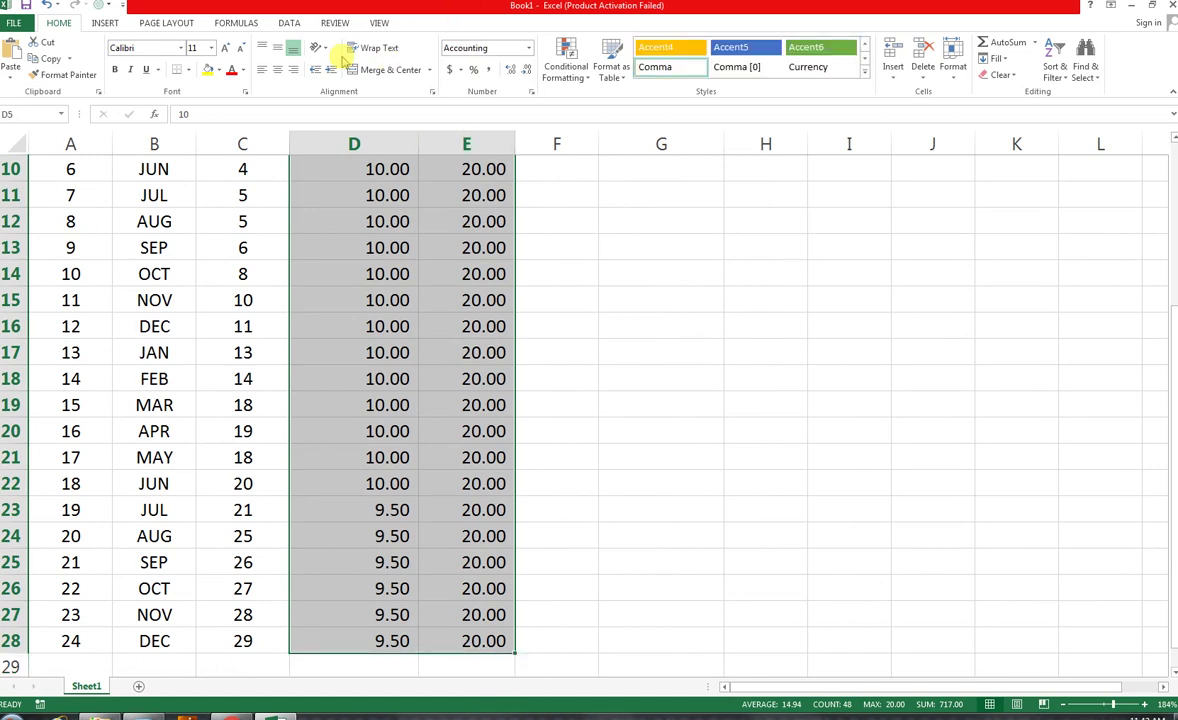
pyautogui.click(284, 69)
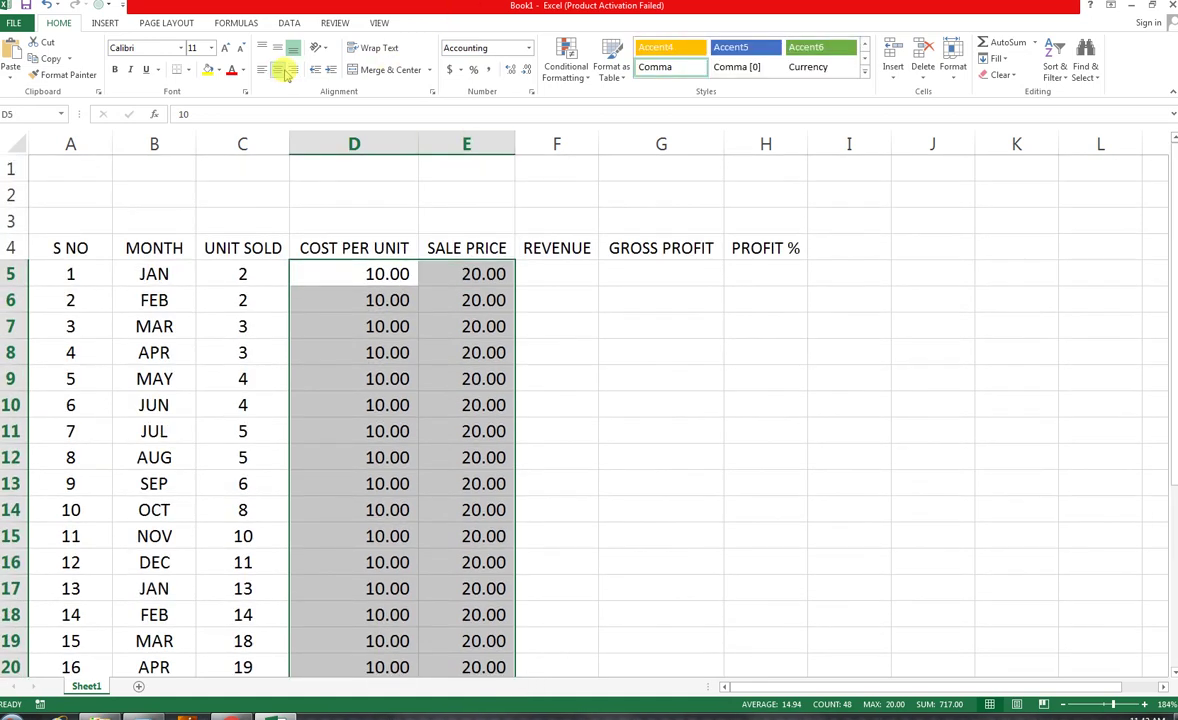
pyautogui.click(590, 272)
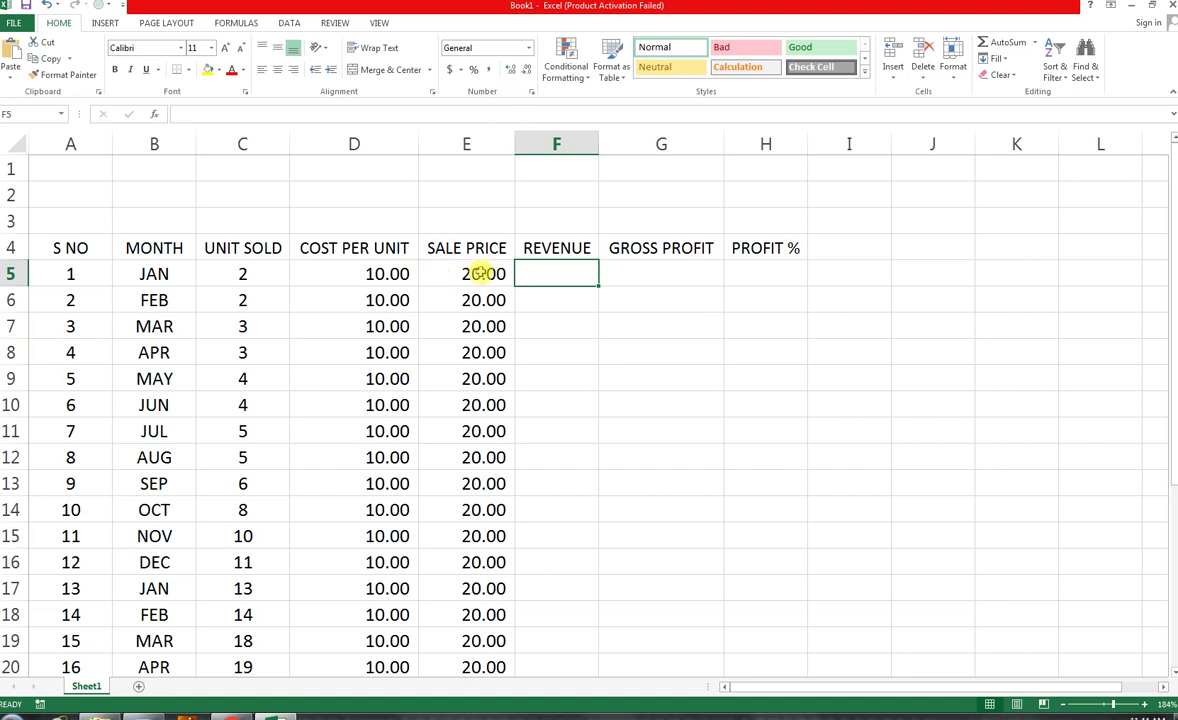
# - Apply the custom number format "Rs : "##,### to the costs and sale prices in cells D5 through E28
pyautogui.moveTo(371, 273); pyautogui.dragTo(465, 639)
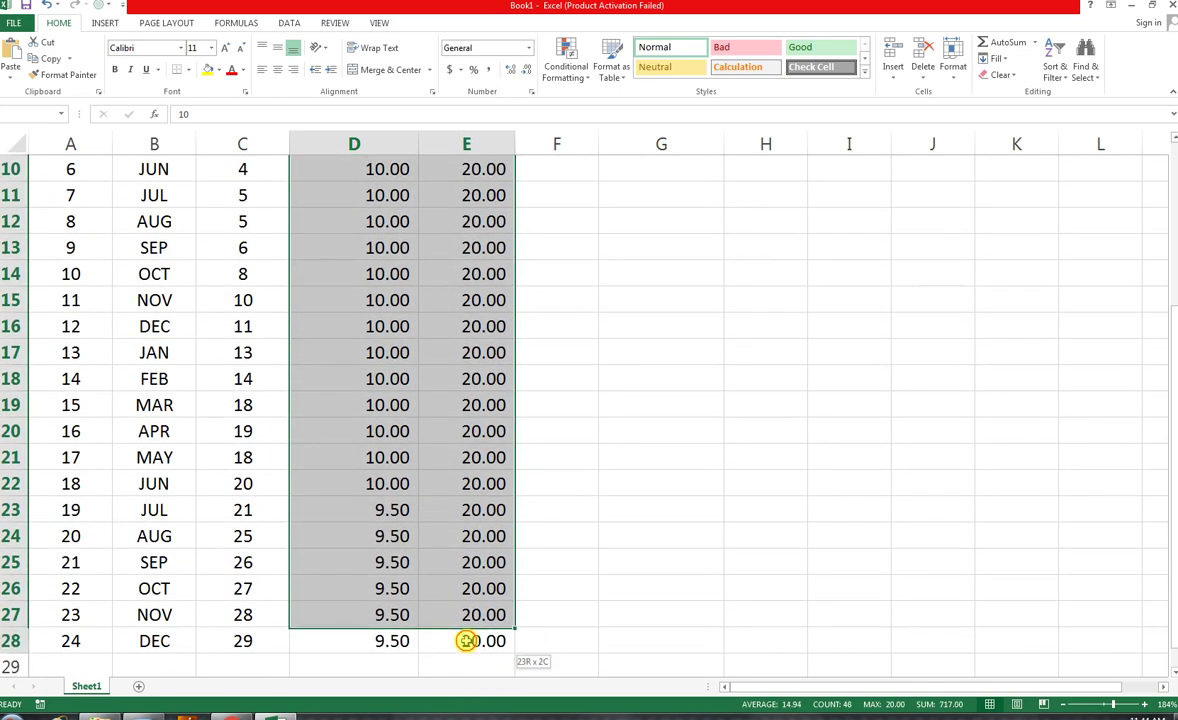
pyautogui.click(489, 69)
pyautogui.scroll(3, 433, 306)
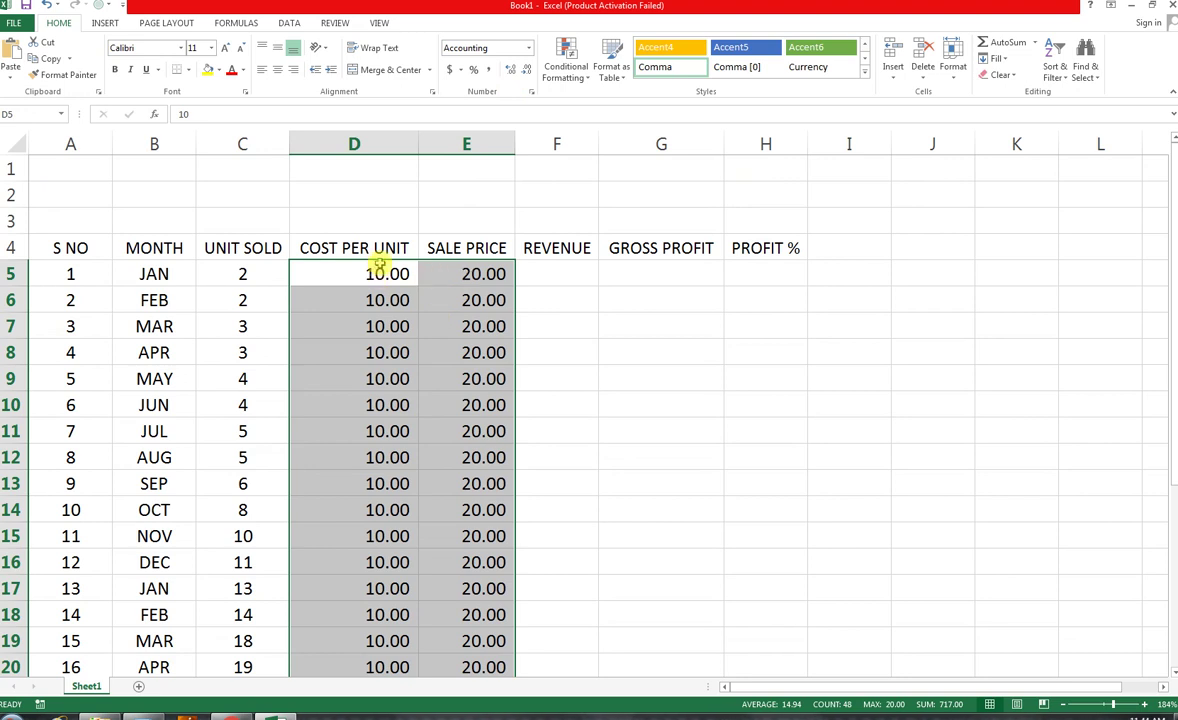
pyautogui.hotkey('ctrl', '1')
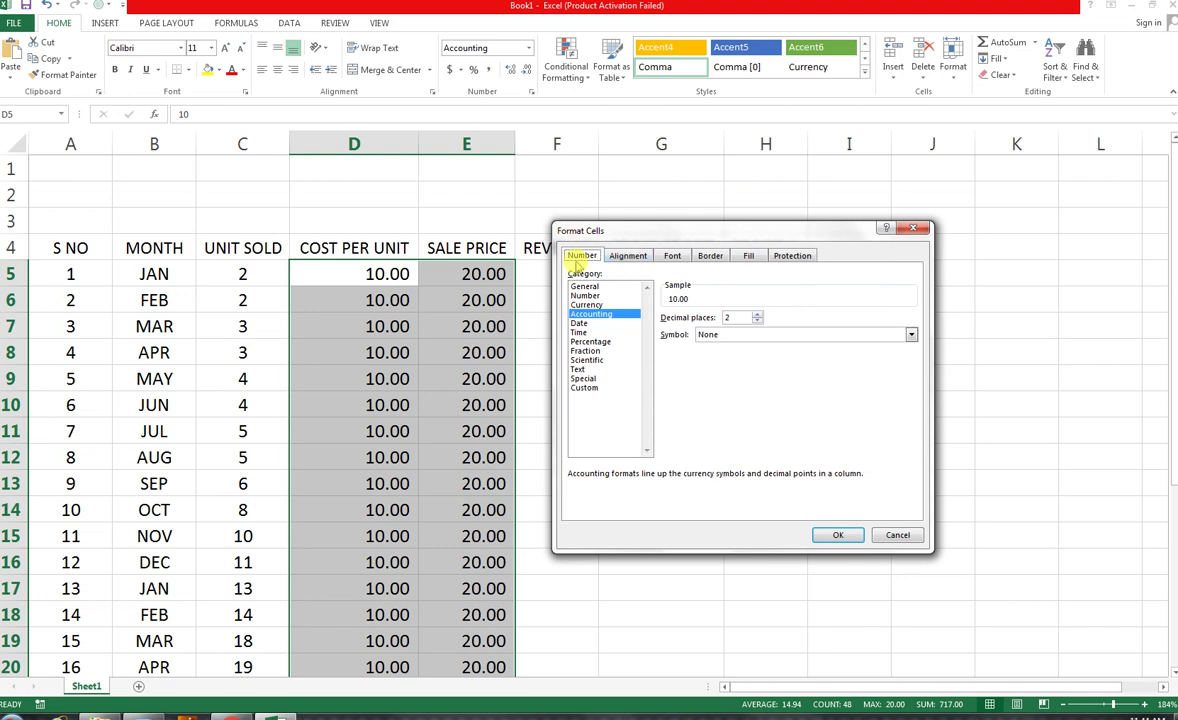
pyautogui.click(588, 389)
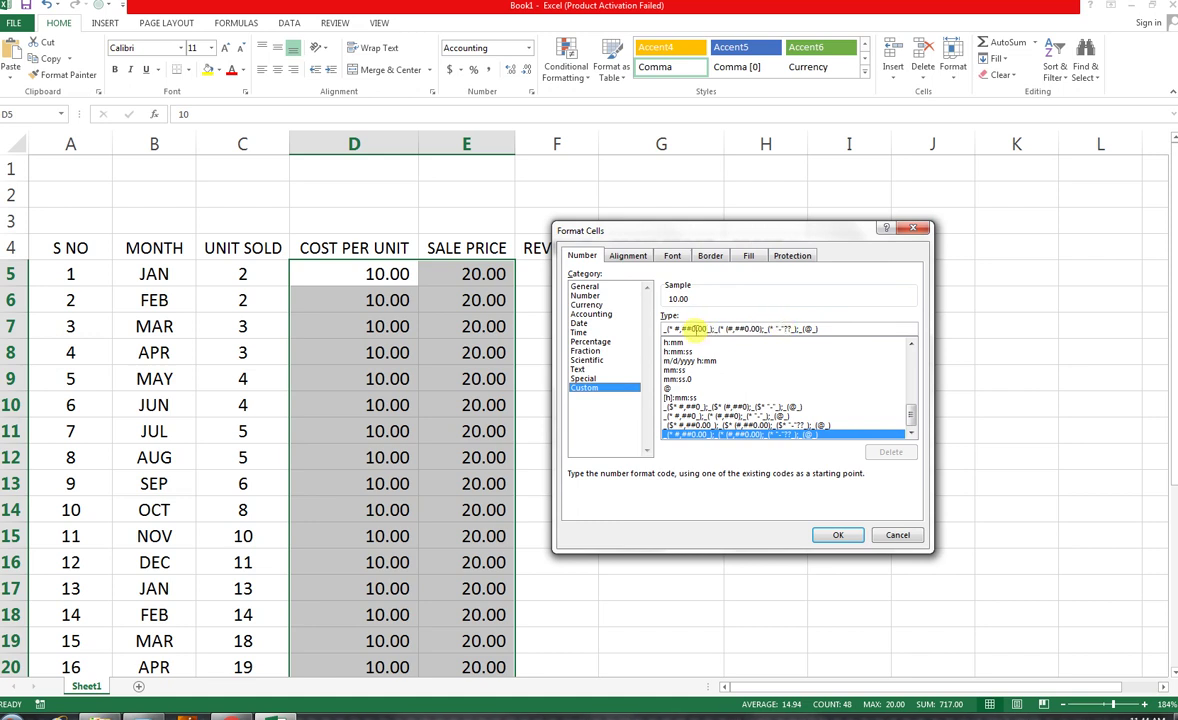
pyautogui.moveTo(815, 329); pyautogui.dragTo(600, 325)
pyautogui.press('BackSpace')
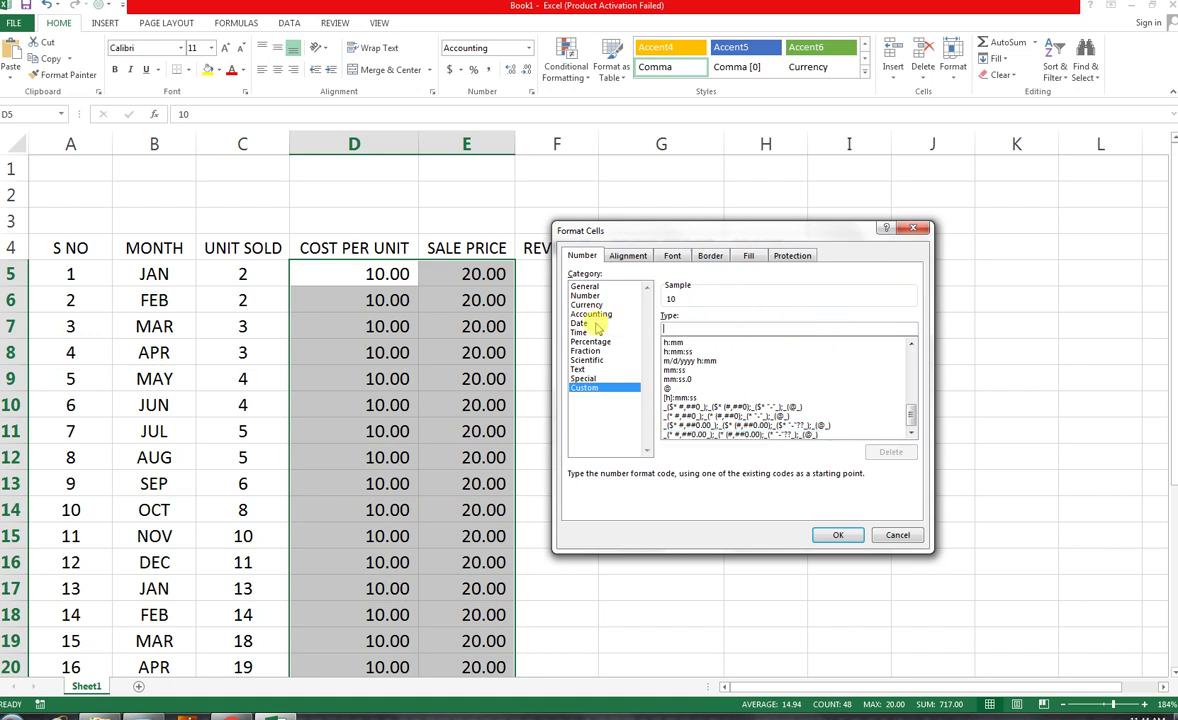
pyautogui.write('"Rs : "##,###')
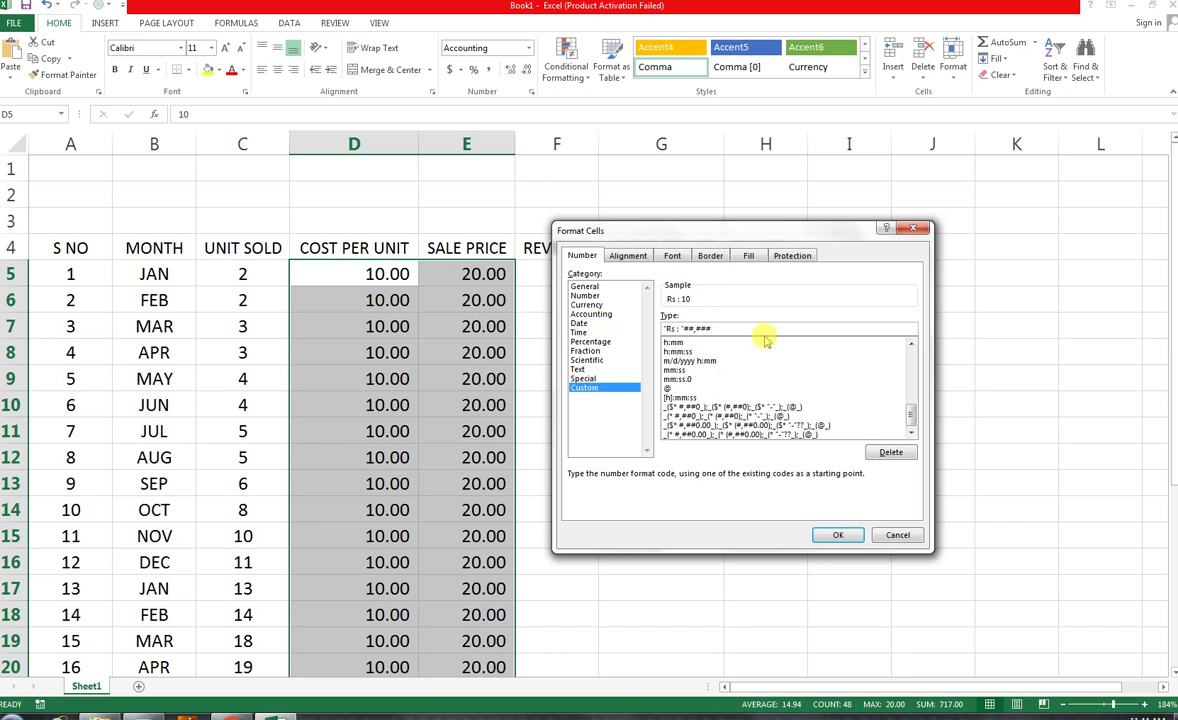
pyautogui.click(830, 533)
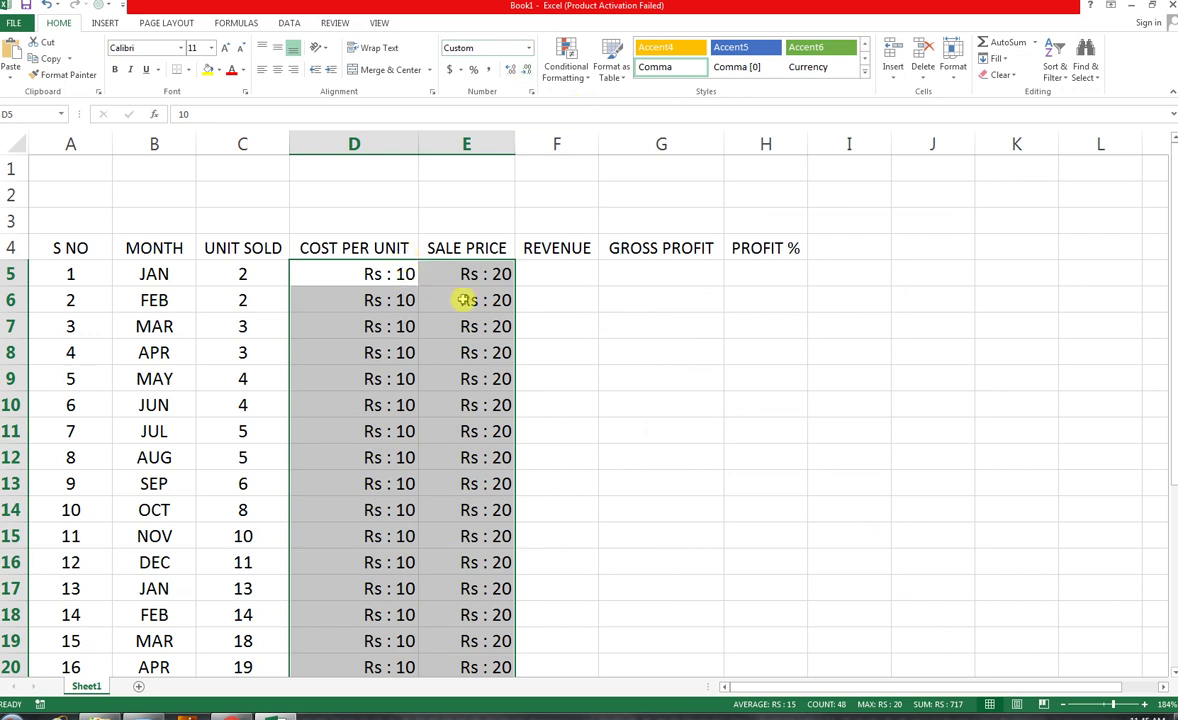
# - Show two decimal places in cells D5 through E28 and add extra spaces after "Rs :" in their custom number format
pyautogui.click(511, 70)
pyautogui.click(511, 70)
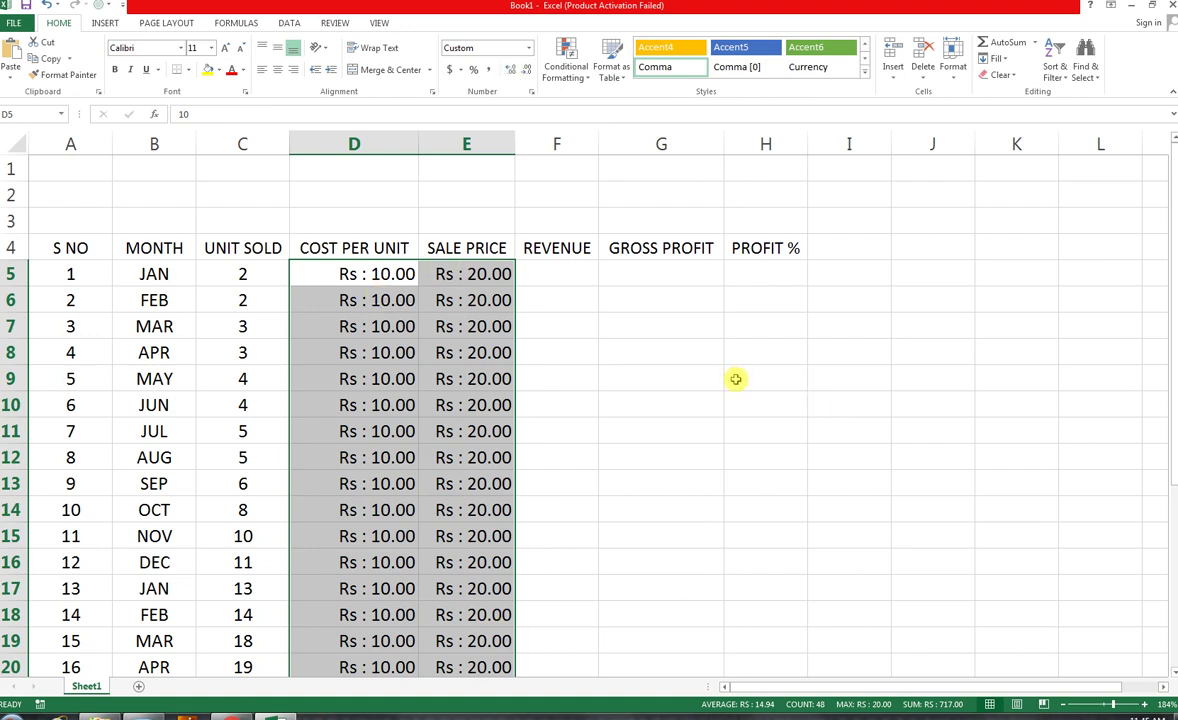
pyautogui.hotkey('ctrl', '1')
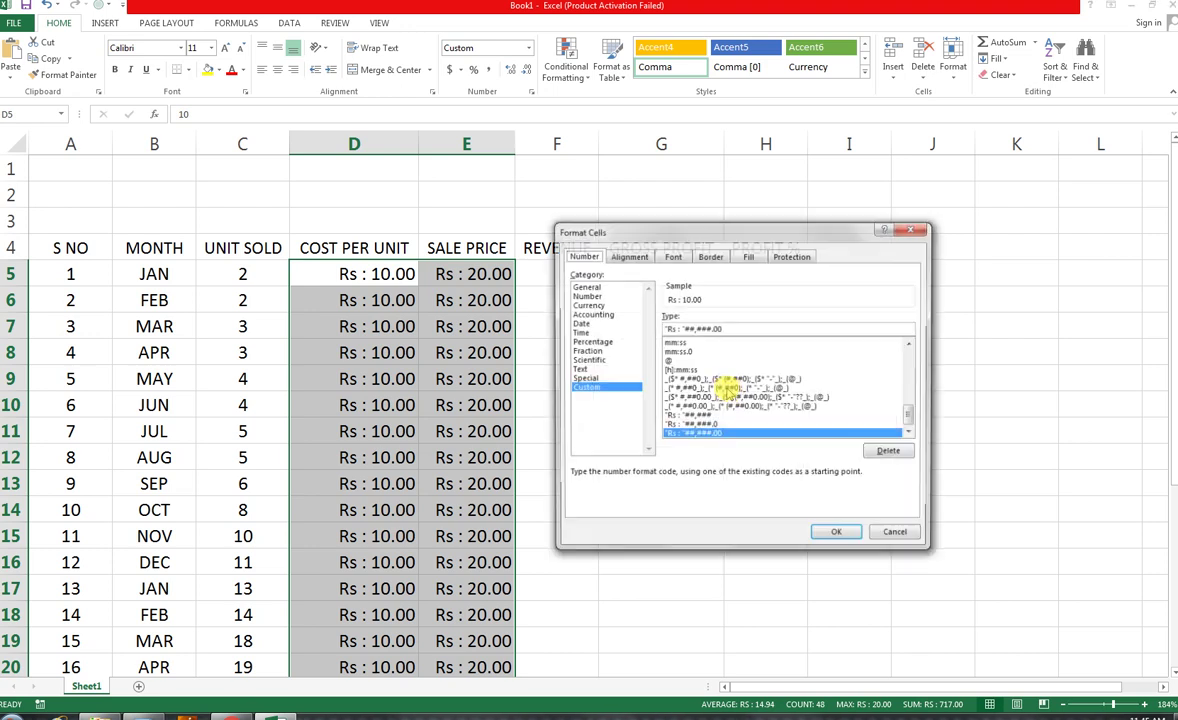
pyautogui.click(680, 328)
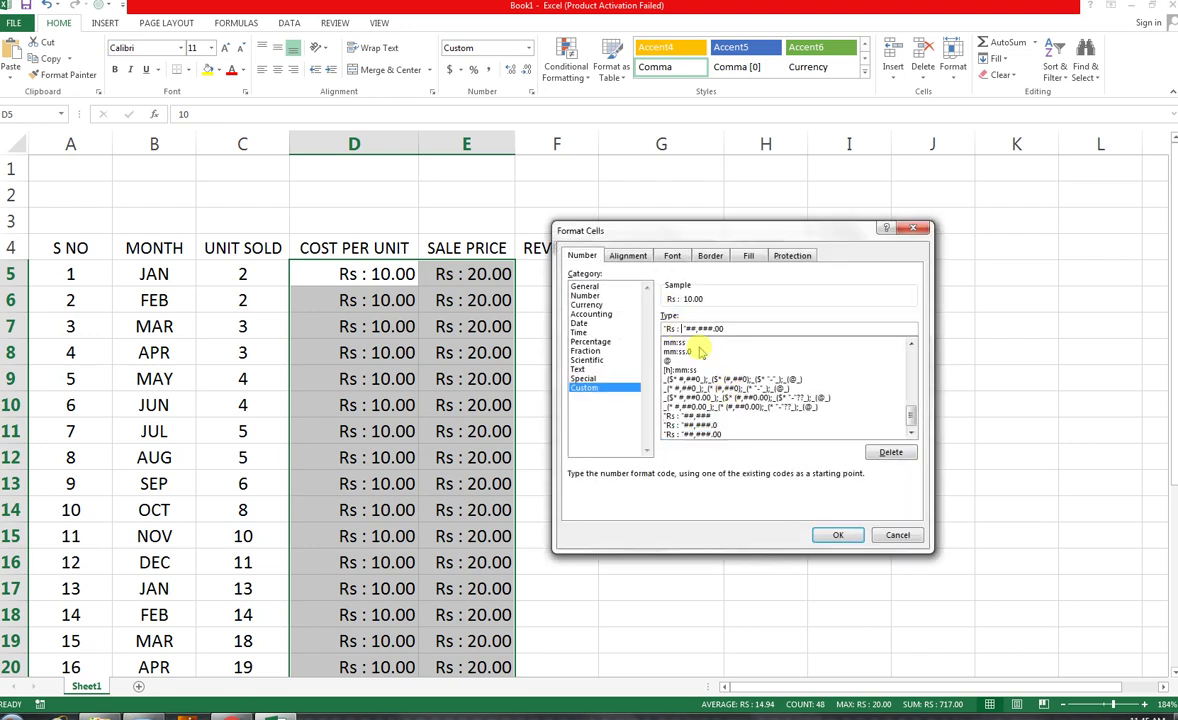
pyautogui.click(836, 534)
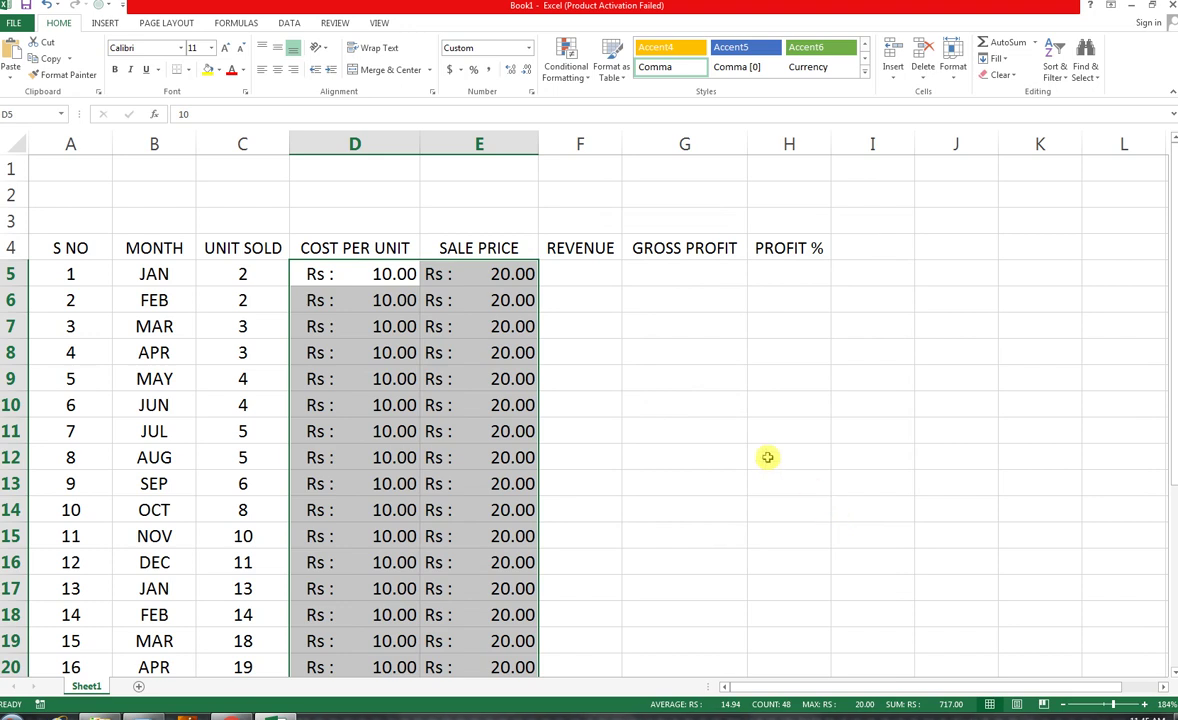
pyautogui.click(657, 402)
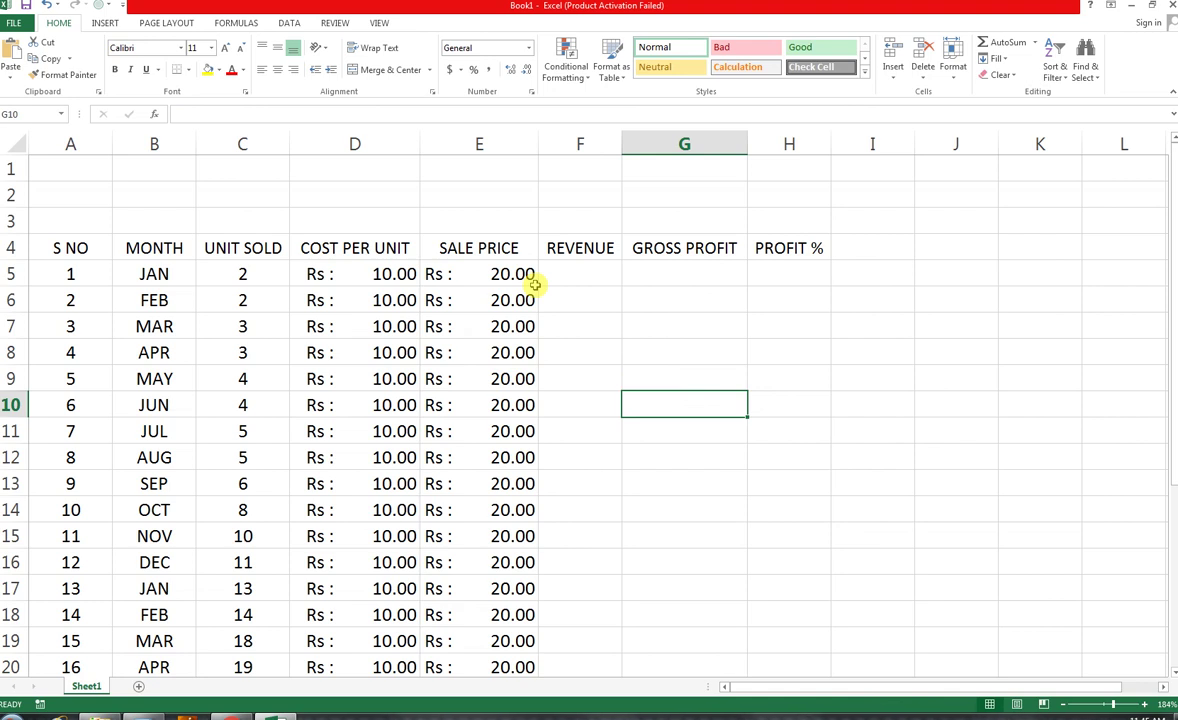
# - Try a sale price of 1000 in cell E5, then undo the entry
pyautogui.press('Up')
pyautogui.press('Up')
pyautogui.press('Up')
pyautogui.press('Up')
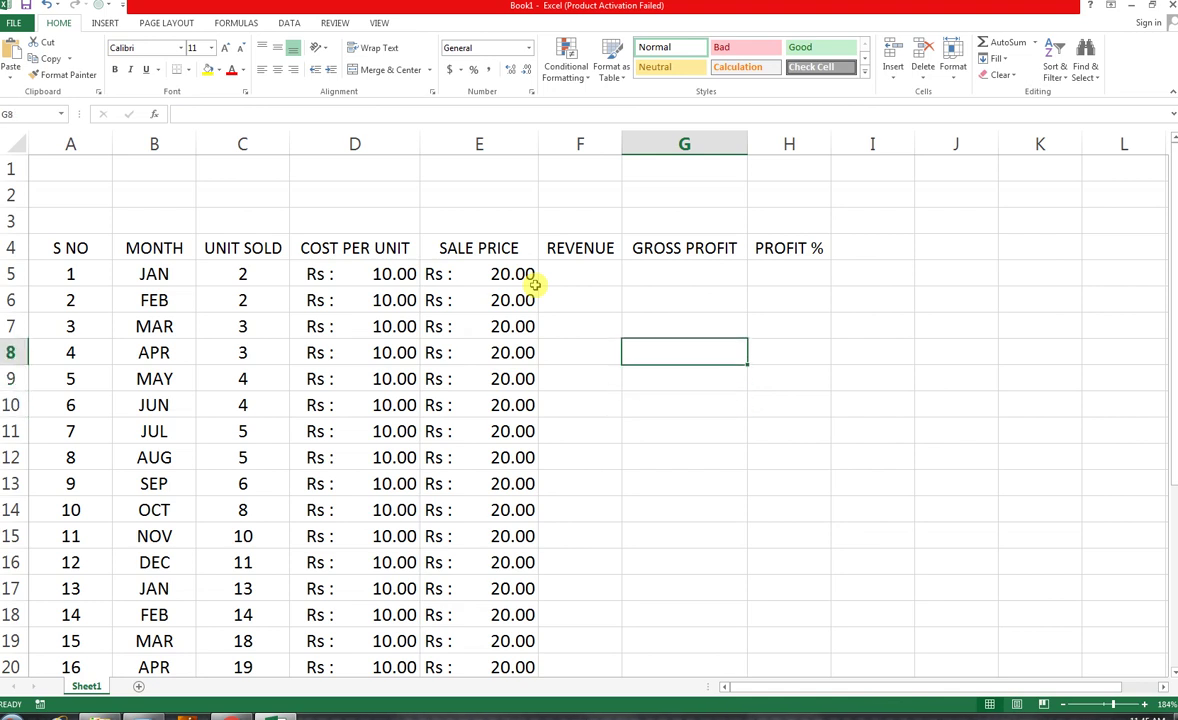
pyautogui.press('Left')
pyautogui.press('Left')
pyautogui.press('Left')
pyautogui.click(533, 283)
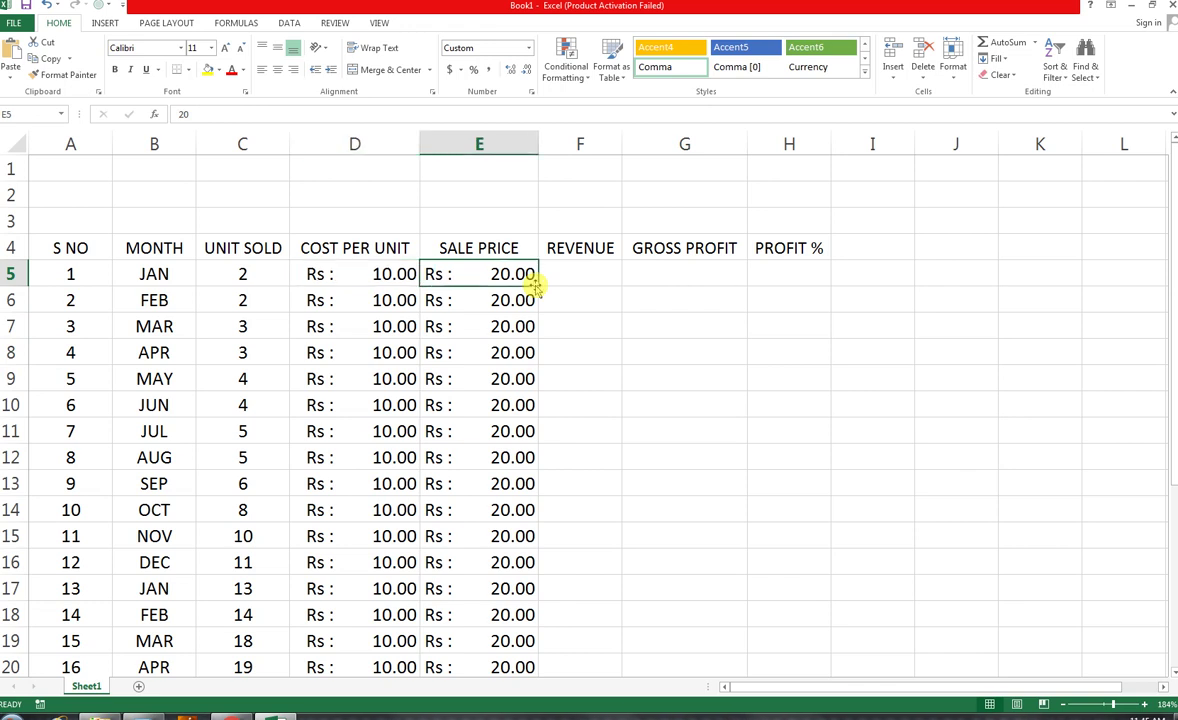
pyautogui.write('1000')
pyautogui.press('Return')
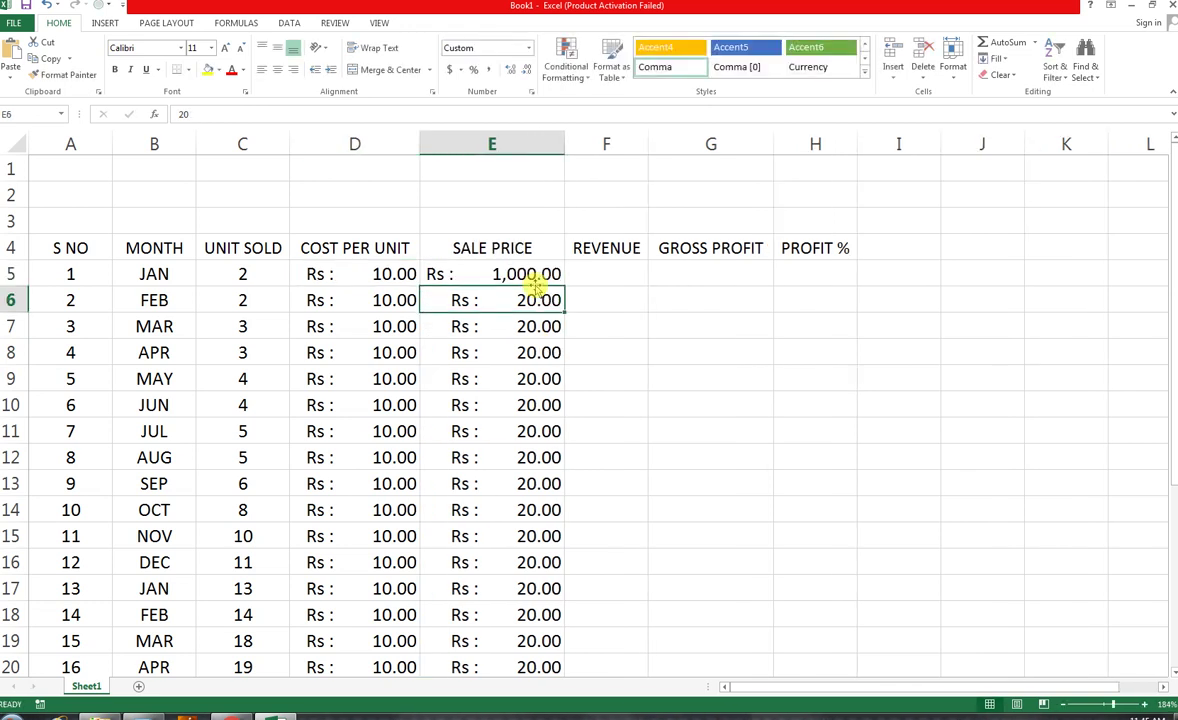
pyautogui.hotkey('ctrl', 'z')
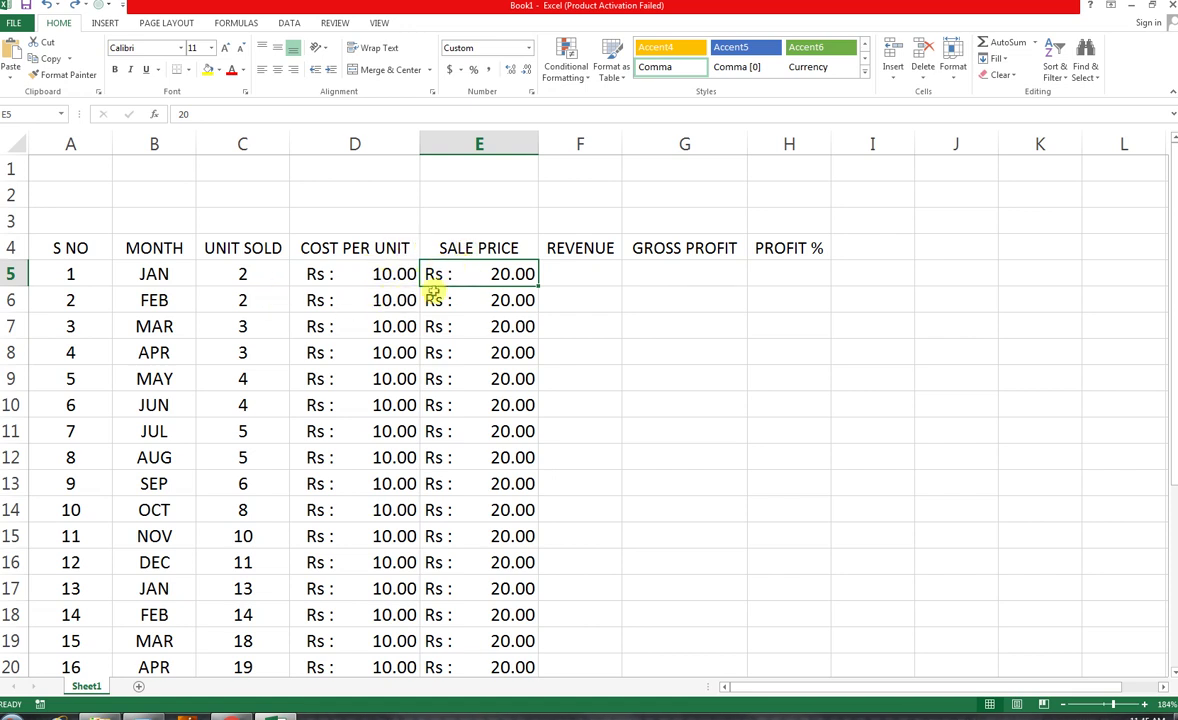
# - Calculate the revenue in cell F5 with the formula =E5*C5 and copy it down to cell F28
pyautogui.click(582, 280)
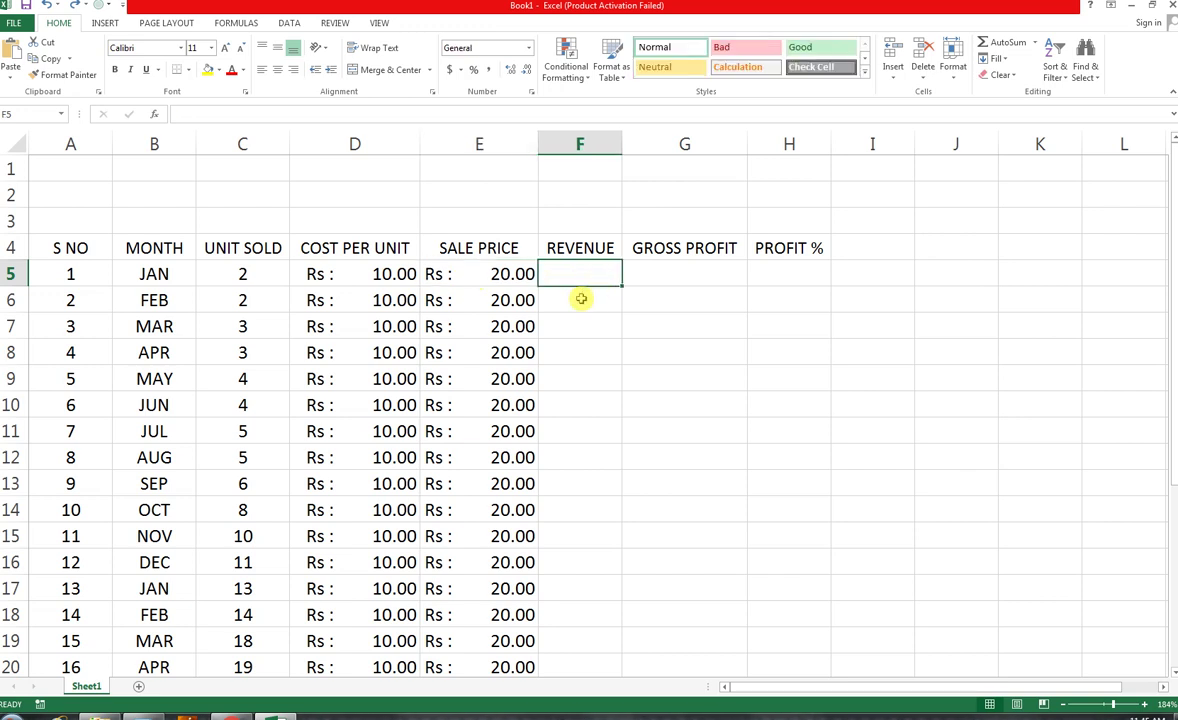
pyautogui.write('=E5*')
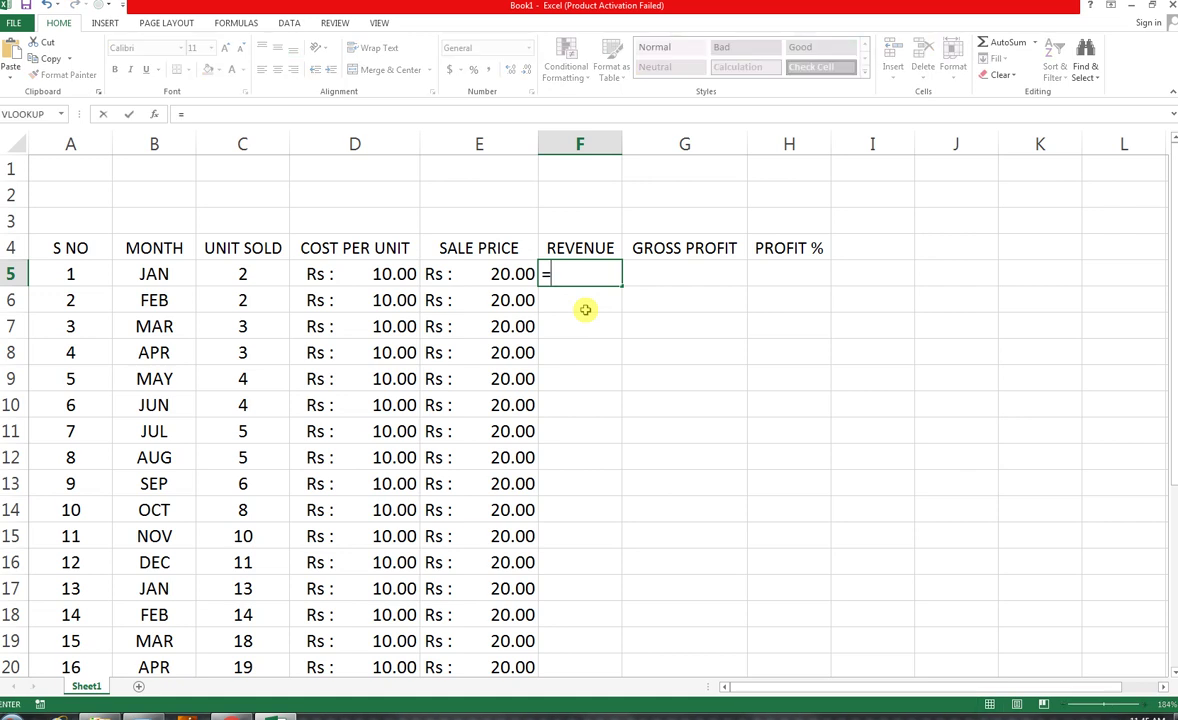
pyautogui.press('Left')
pyautogui.press('Left')
pyautogui.press('Left')
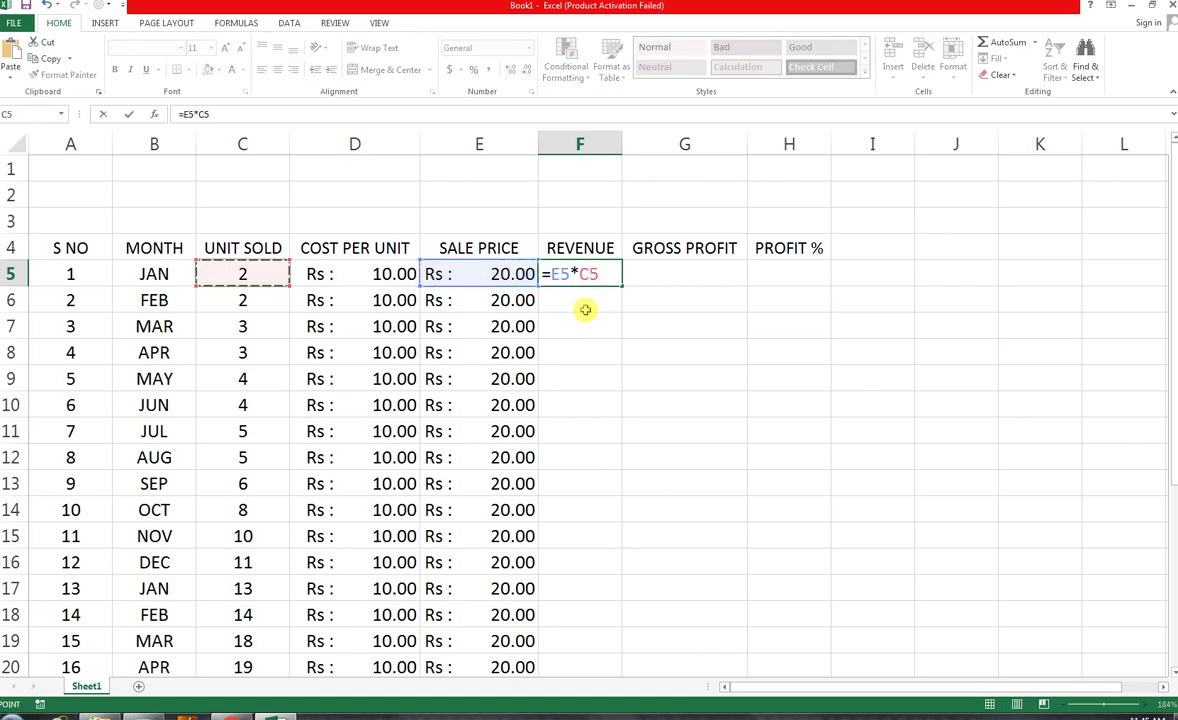
pyautogui.press('Return')
pyautogui.click(605, 274)
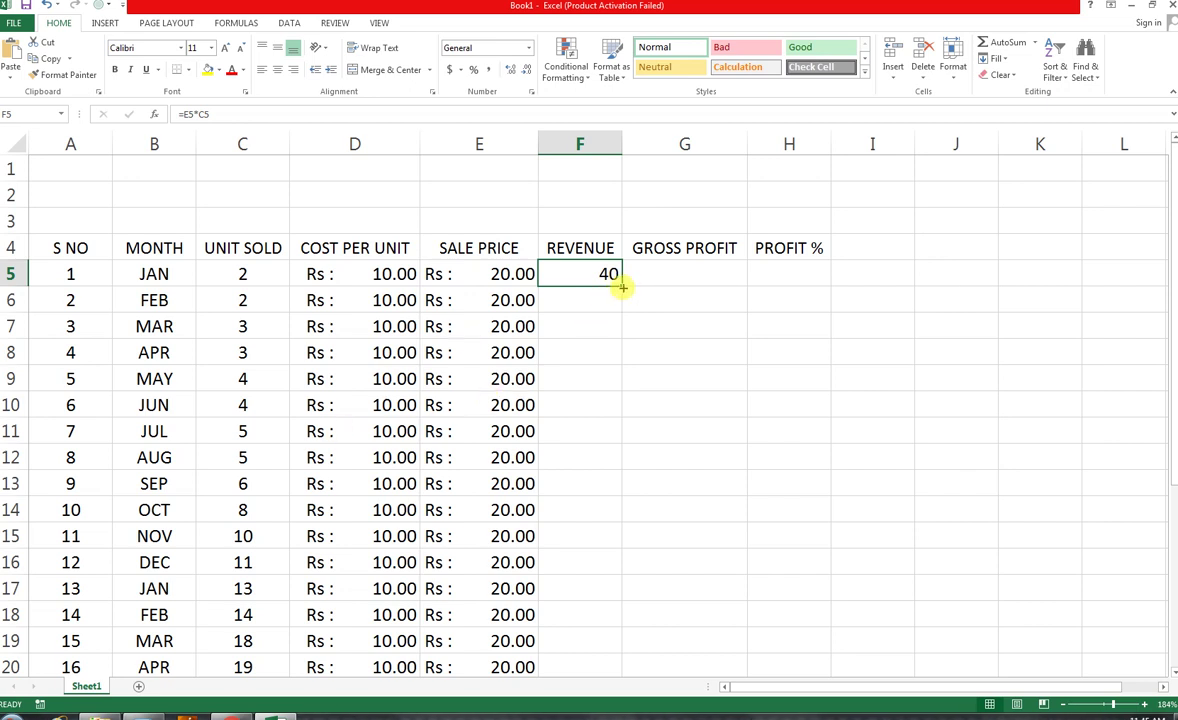
pyautogui.moveTo(621, 287); pyautogui.dragTo(608, 616)
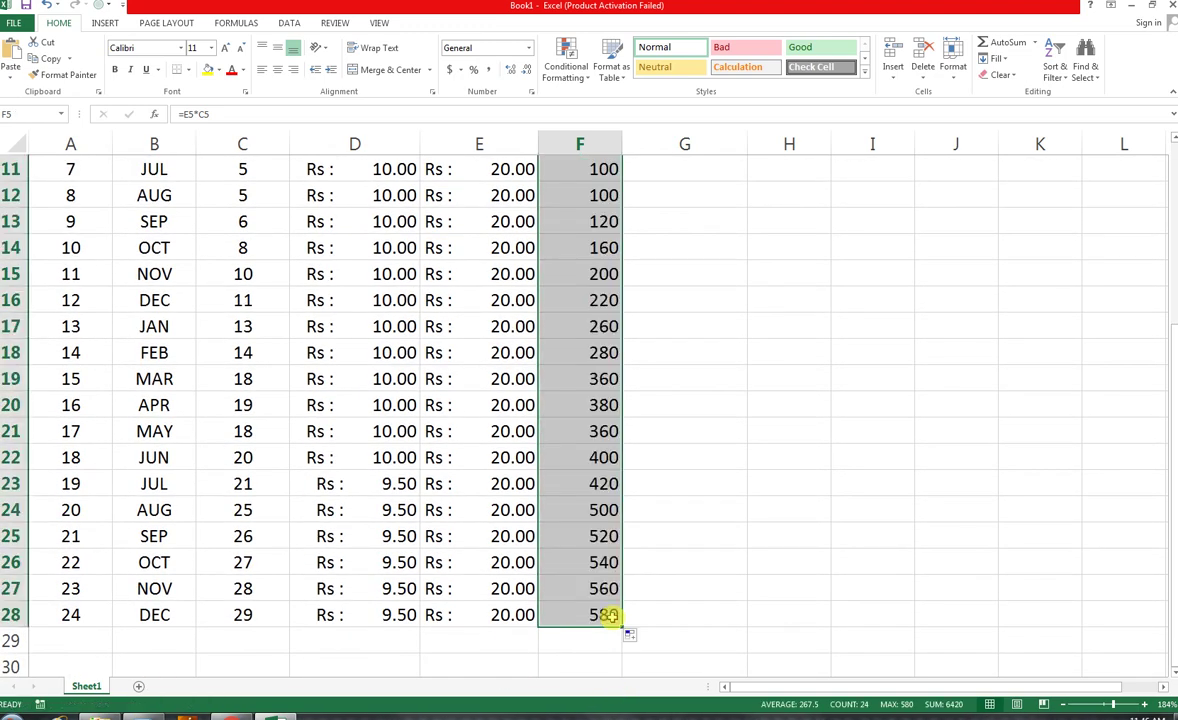
# - Copy the number format of sale price cell E5 to the revenue cells F5 through F28 and autofit column F
pyautogui.scroll(3, 454, 258)
pyautogui.click(489, 250)
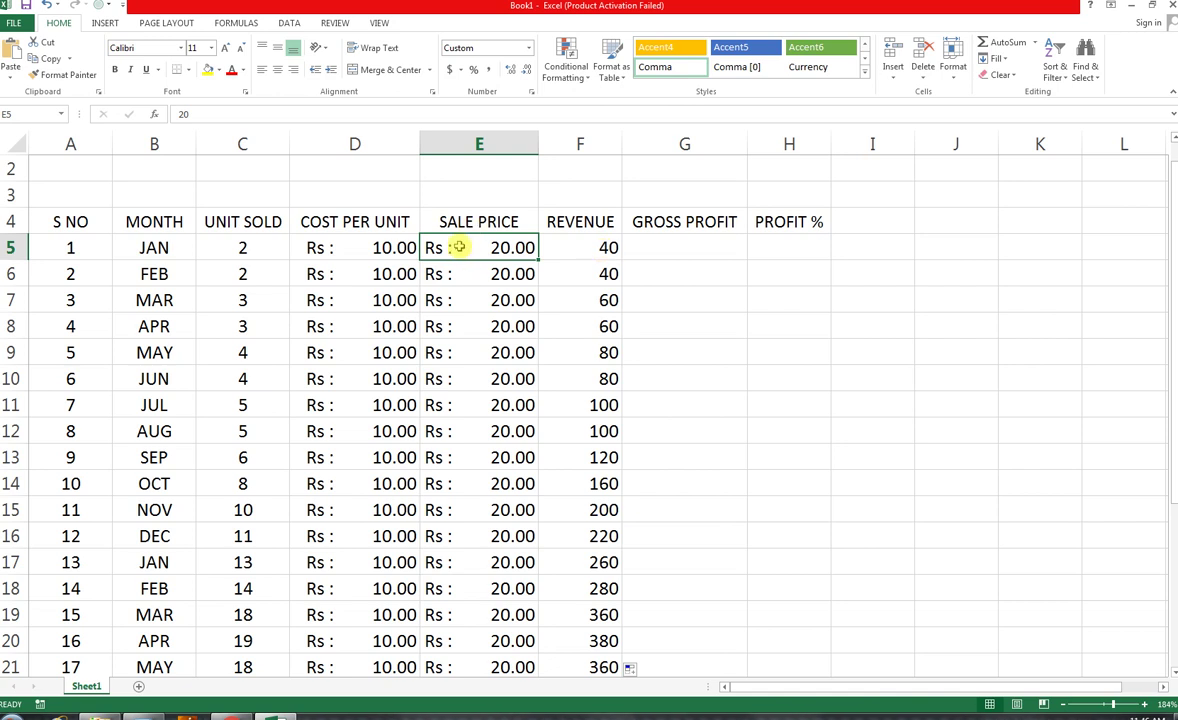
pyautogui.click(77, 76)
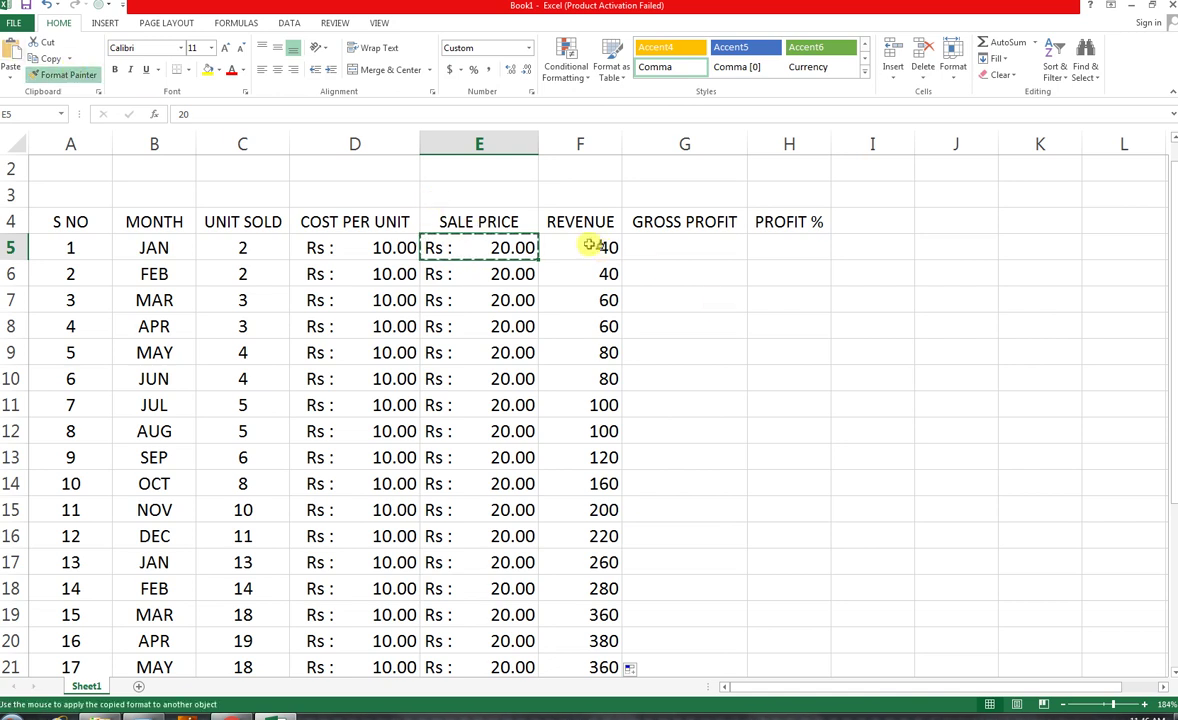
pyautogui.moveTo(589, 248)
pyautogui.mouseDown()
pyautogui.moveTo(600, 692)
pyautogui.moveTo(600, 615)
pyautogui.mouseUp()
pyautogui.scroll(4, 620, 540)
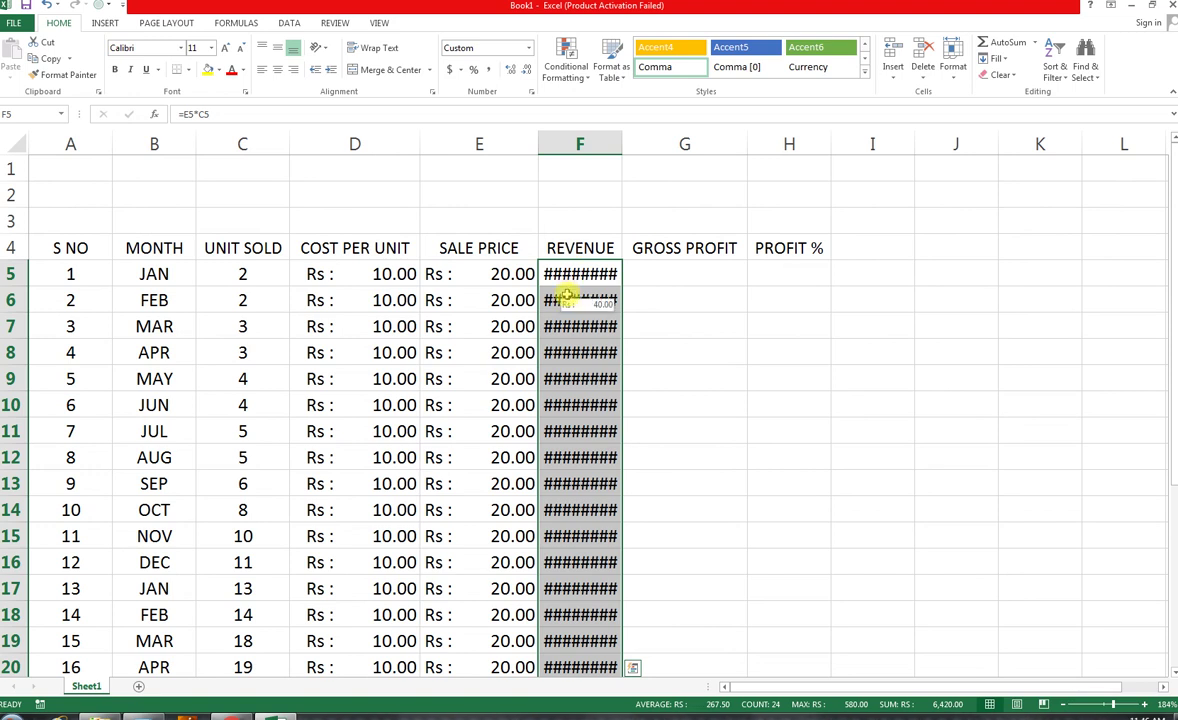
pyautogui.doubleClick(620, 140)
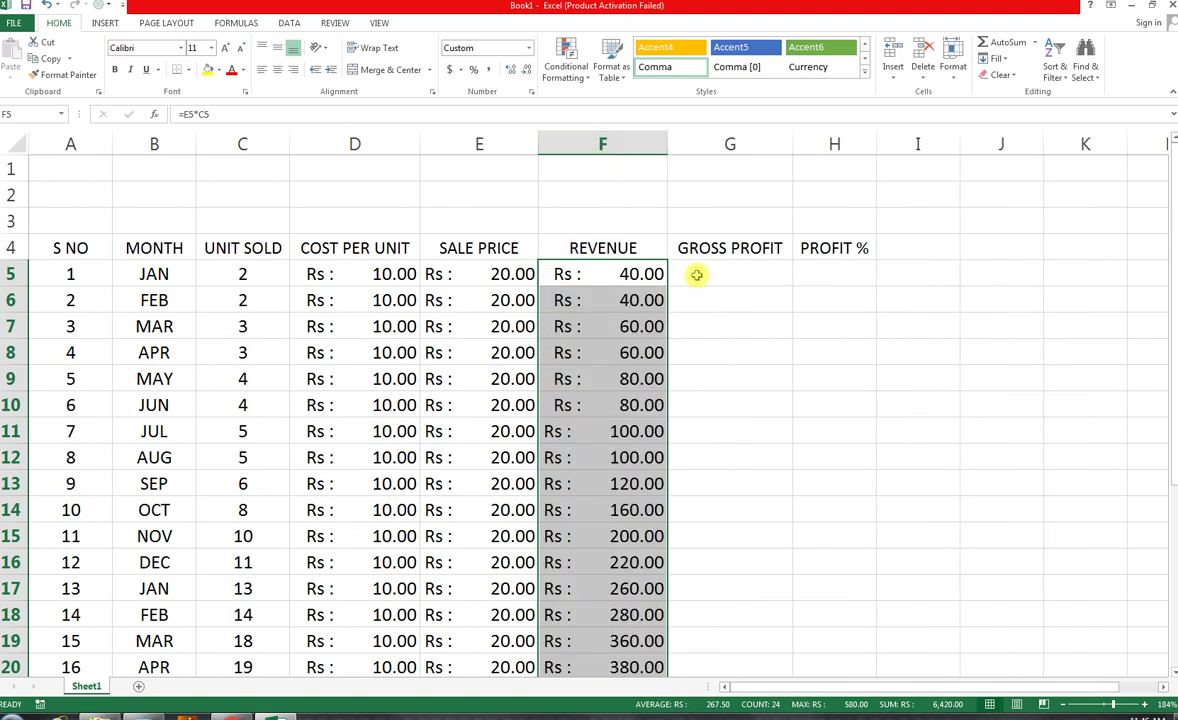
# - Calculate the first month's gross profit in cell G5 with the formula =F5-(D5*C5)
pyautogui.click(747, 346)
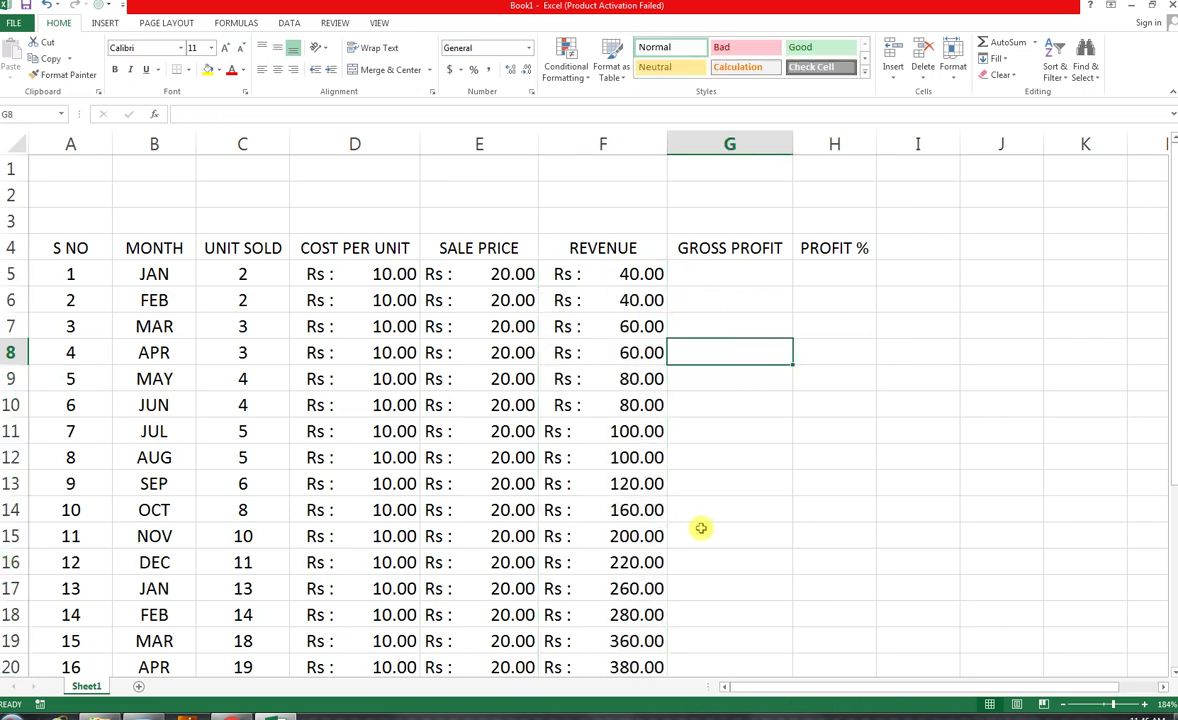
pyautogui.scroll(-5, 706, 524)
pyautogui.scroll(5, 709, 521)
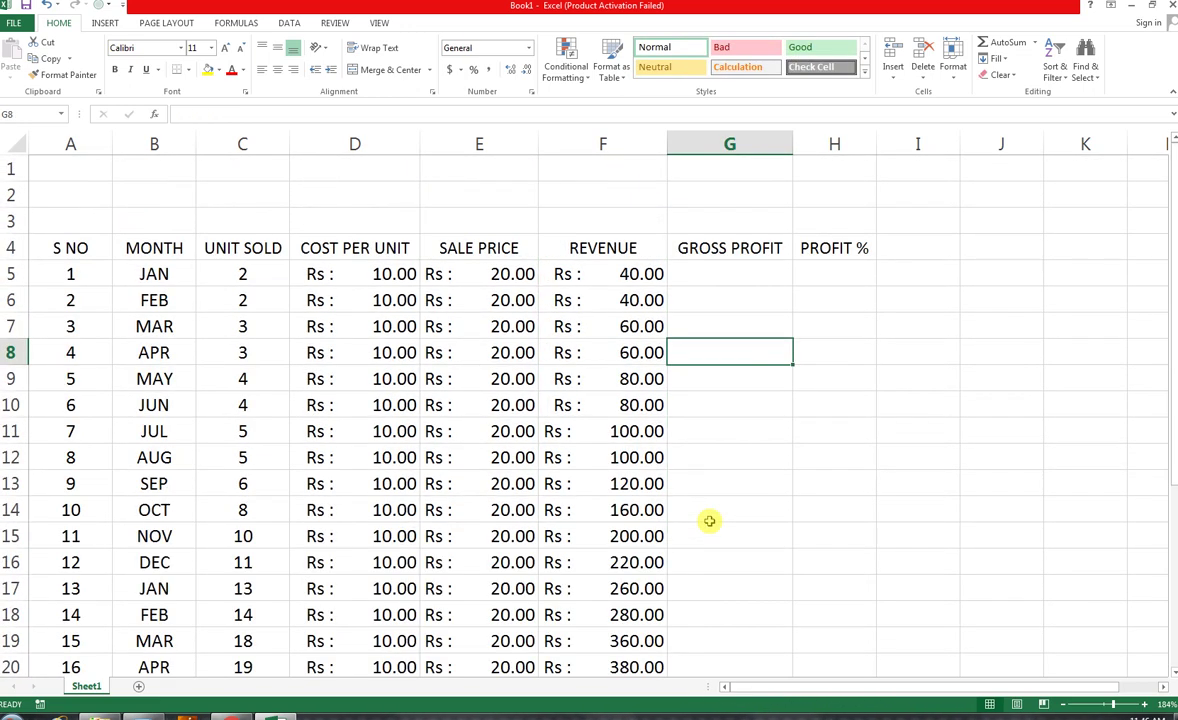
pyautogui.click(731, 279)
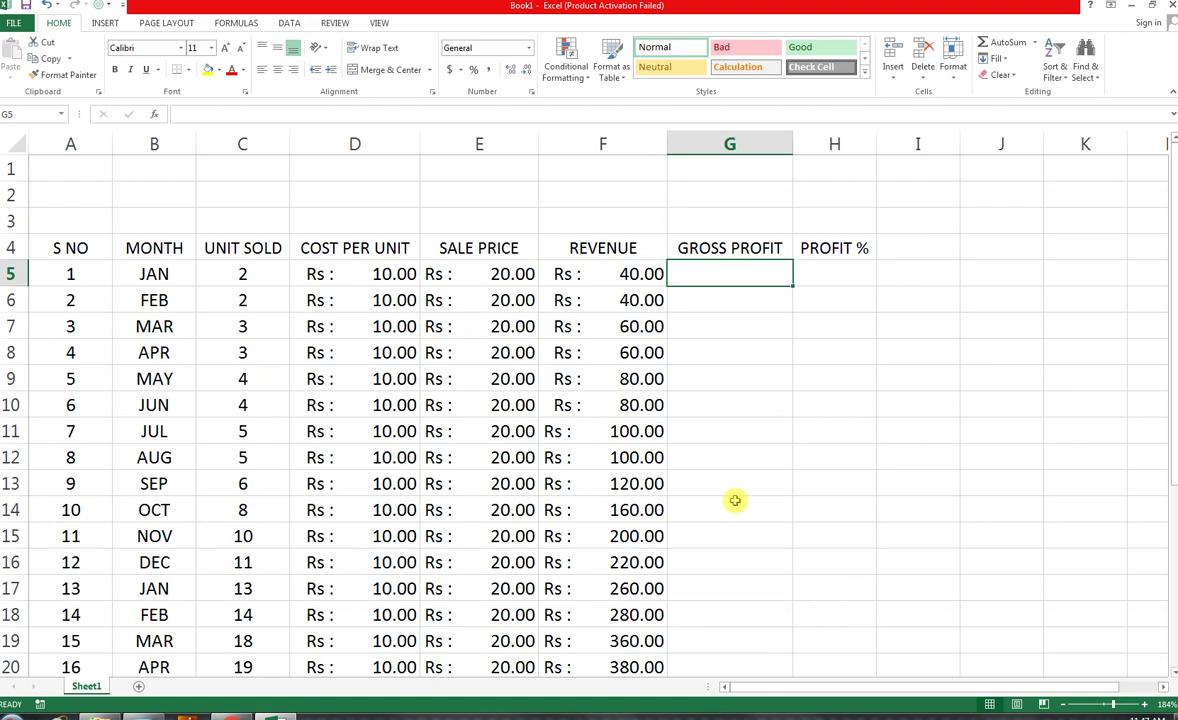
pyautogui.write('=')
pyautogui.press('Left')
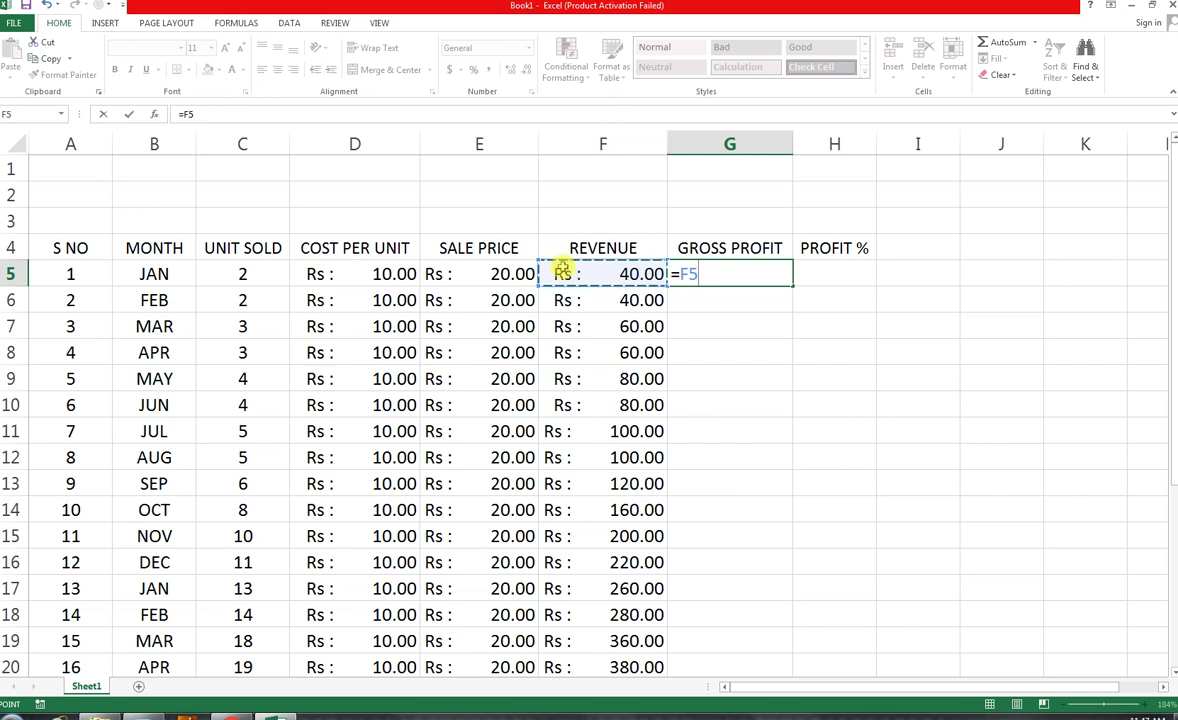
pyautogui.write('-')
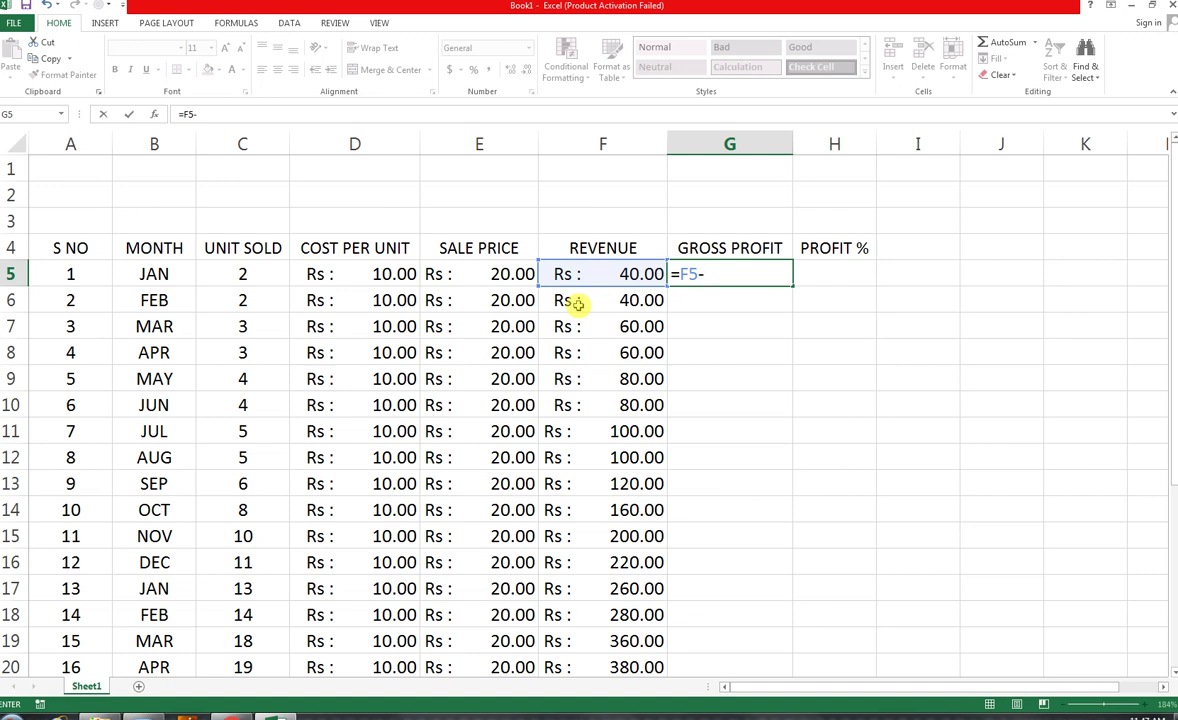
pyautogui.write('(')
pyautogui.press('Left')
pyautogui.press('Left')
pyautogui.press('Left')
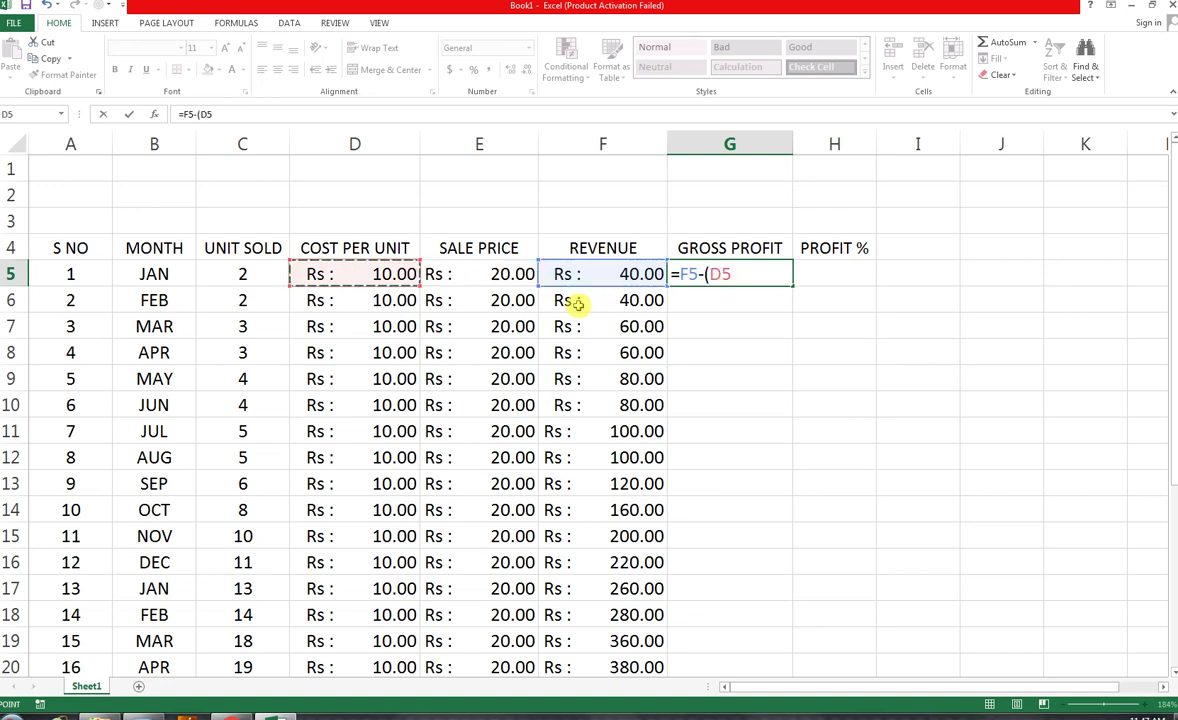
pyautogui.write('*')
pyautogui.press('Left')
pyautogui.press('Left')
pyautogui.press('Left')
pyautogui.press('Left')
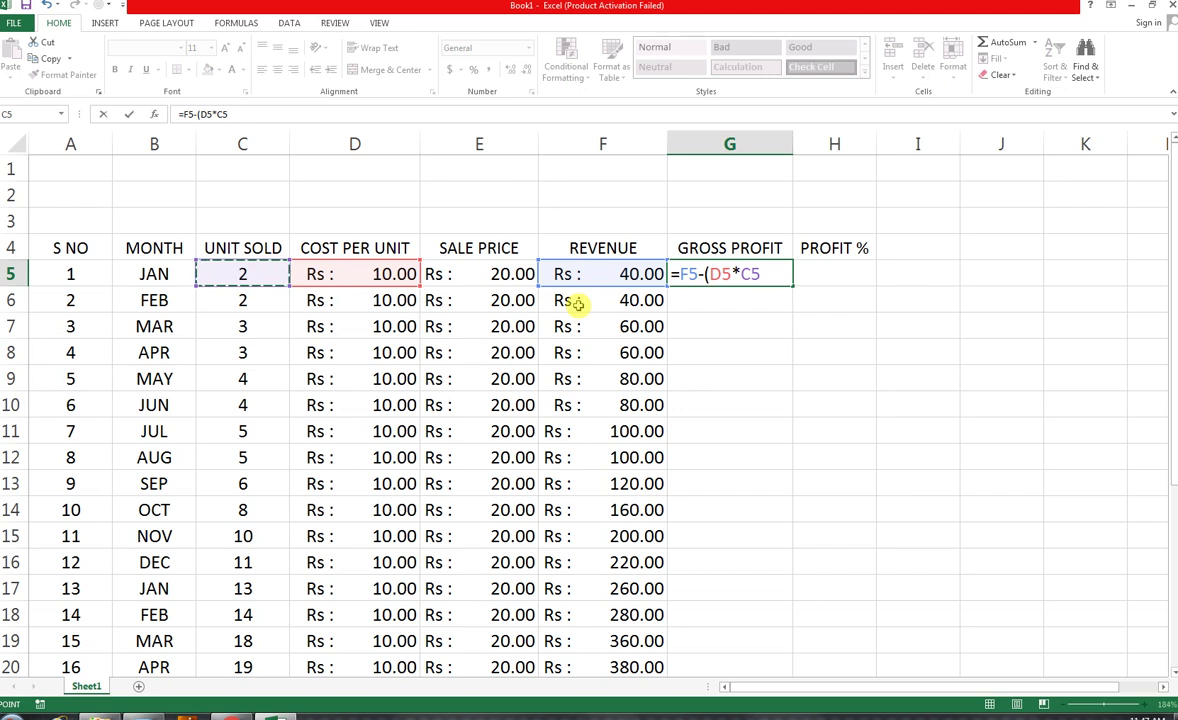
pyautogui.write(')')
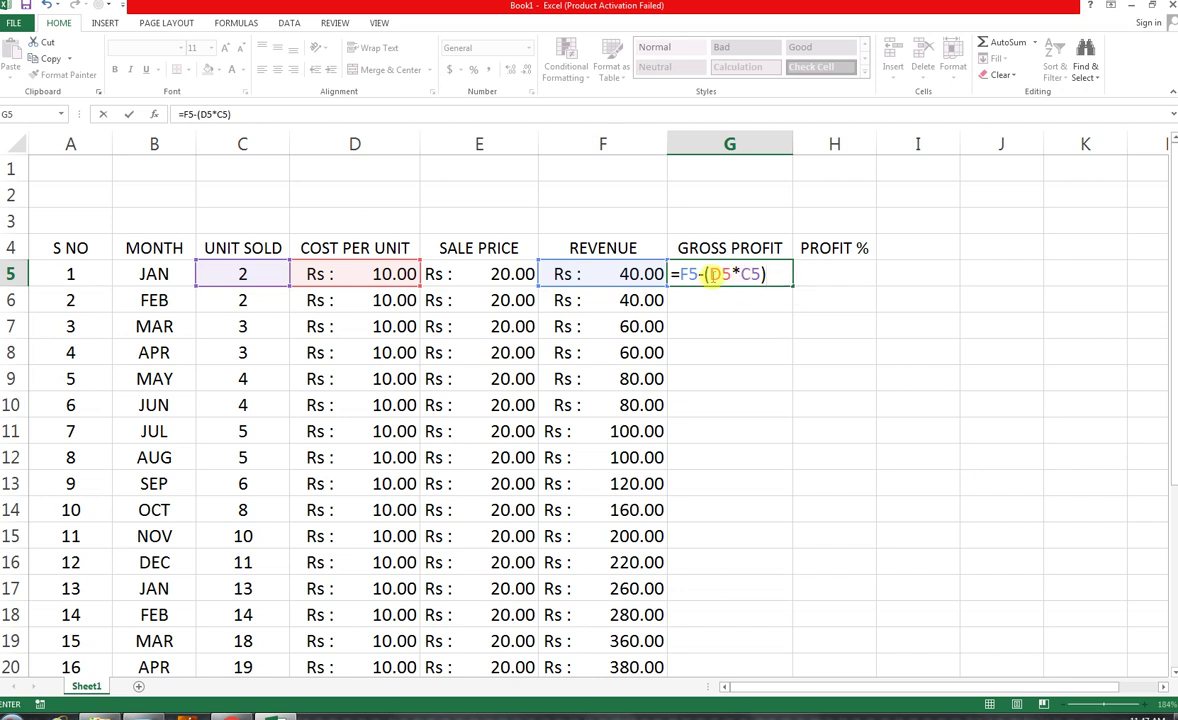
pyautogui.press('Return')
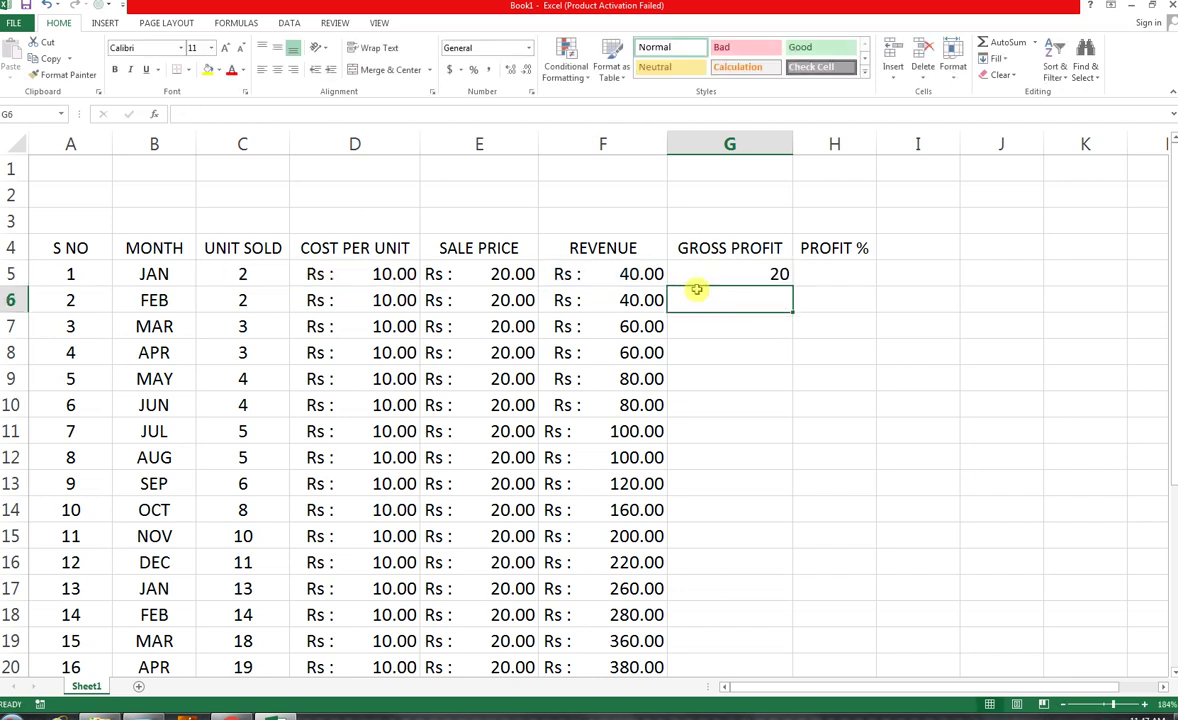
# - Calculate the second month's gross profit in cell G6 with the formula =F6-(D6*C6)
pyautogui.write('=')
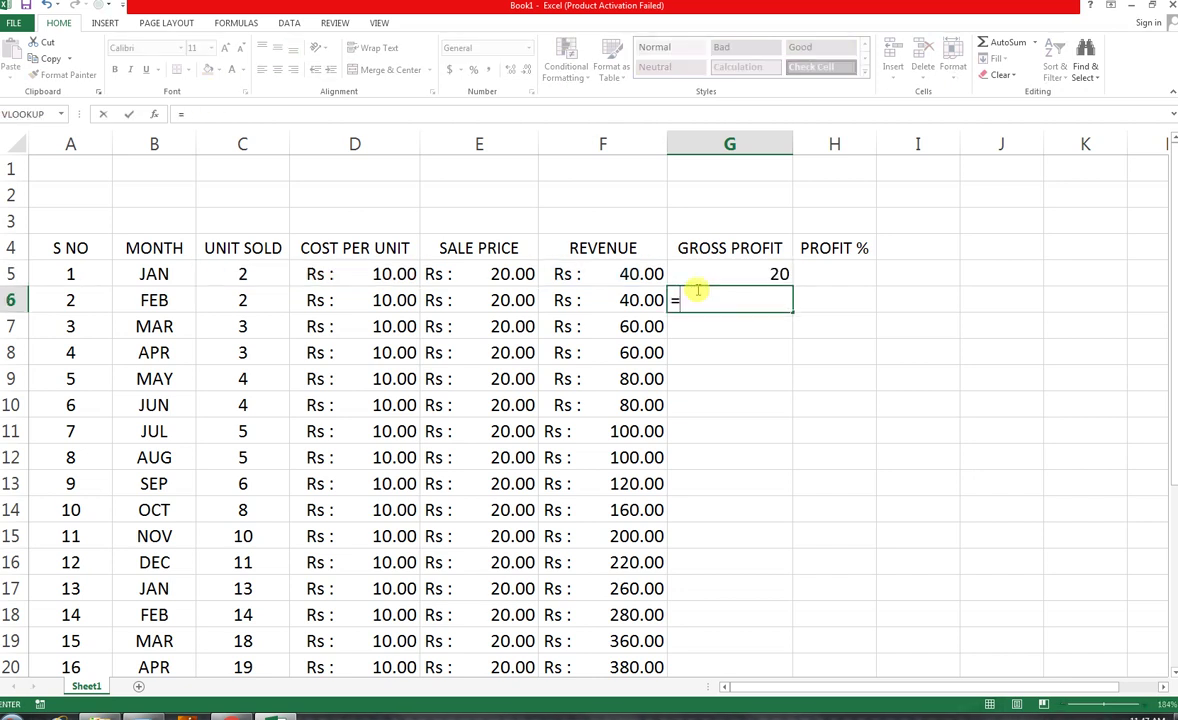
pyautogui.press('Left')
pyautogui.write('(')
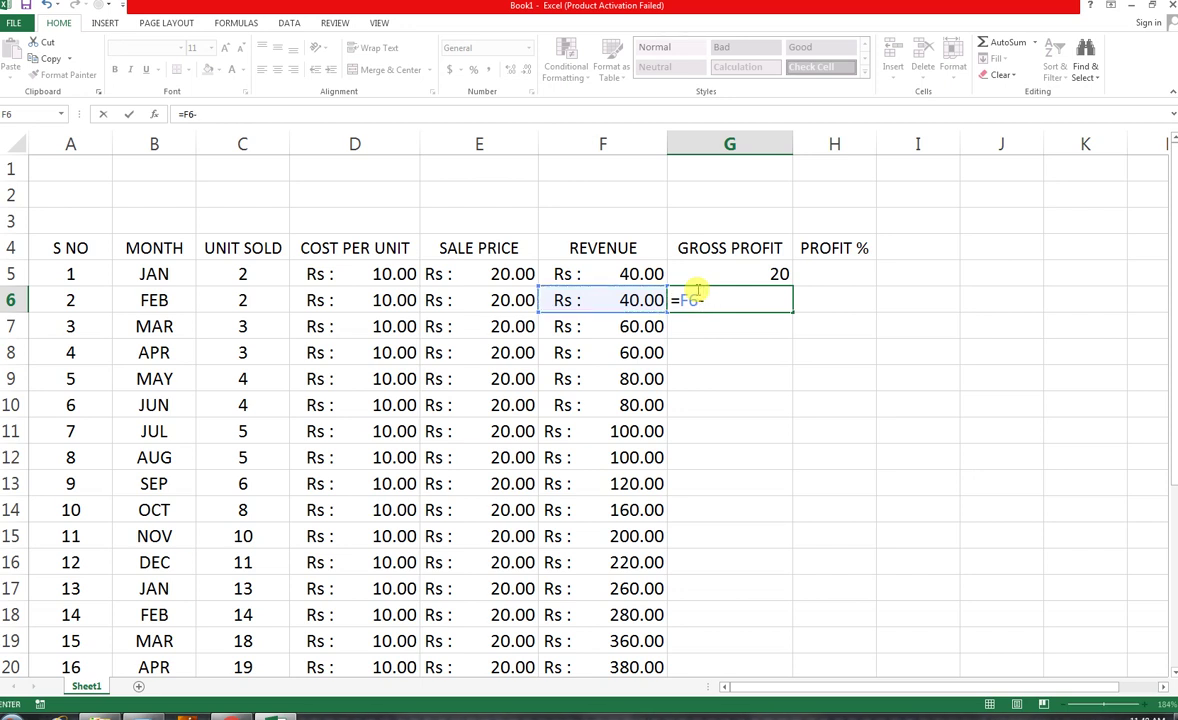
pyautogui.press('Left')
pyautogui.press('Left')
pyautogui.press('Left')
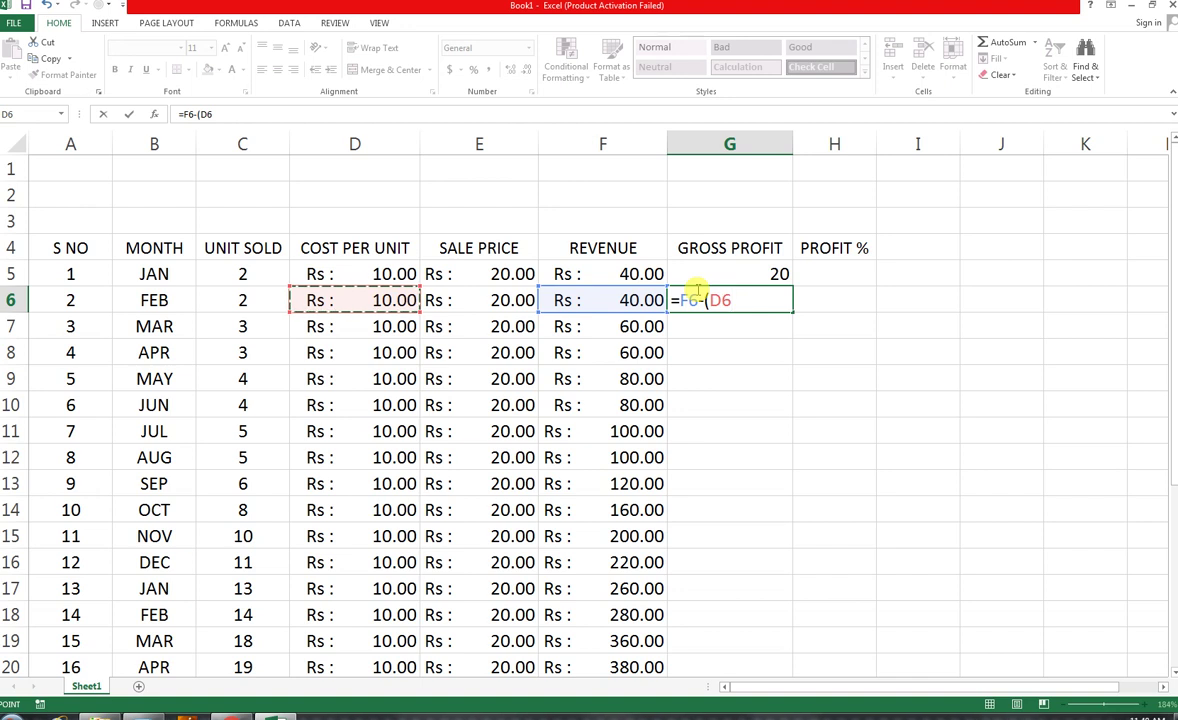
pyautogui.write('*')
pyautogui.press('Left')
pyautogui.press('Left')
pyautogui.press('Left')
pyautogui.press('Left')
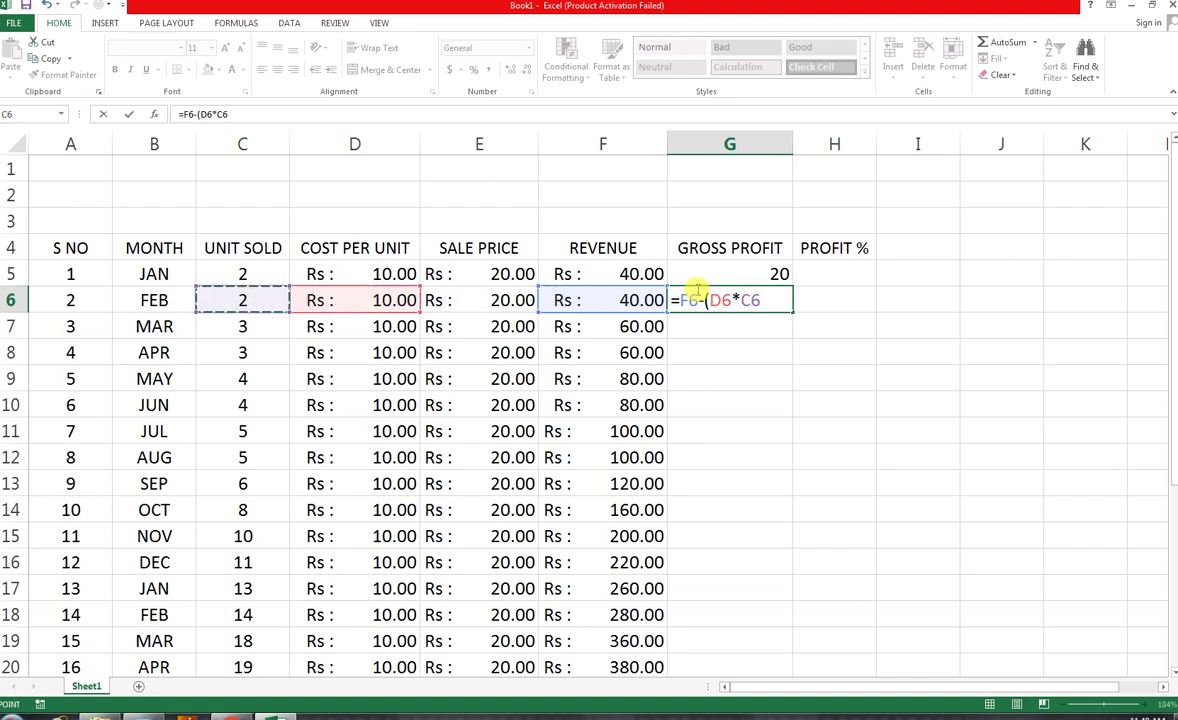
pyautogui.write(')')
pyautogui.press('Return')
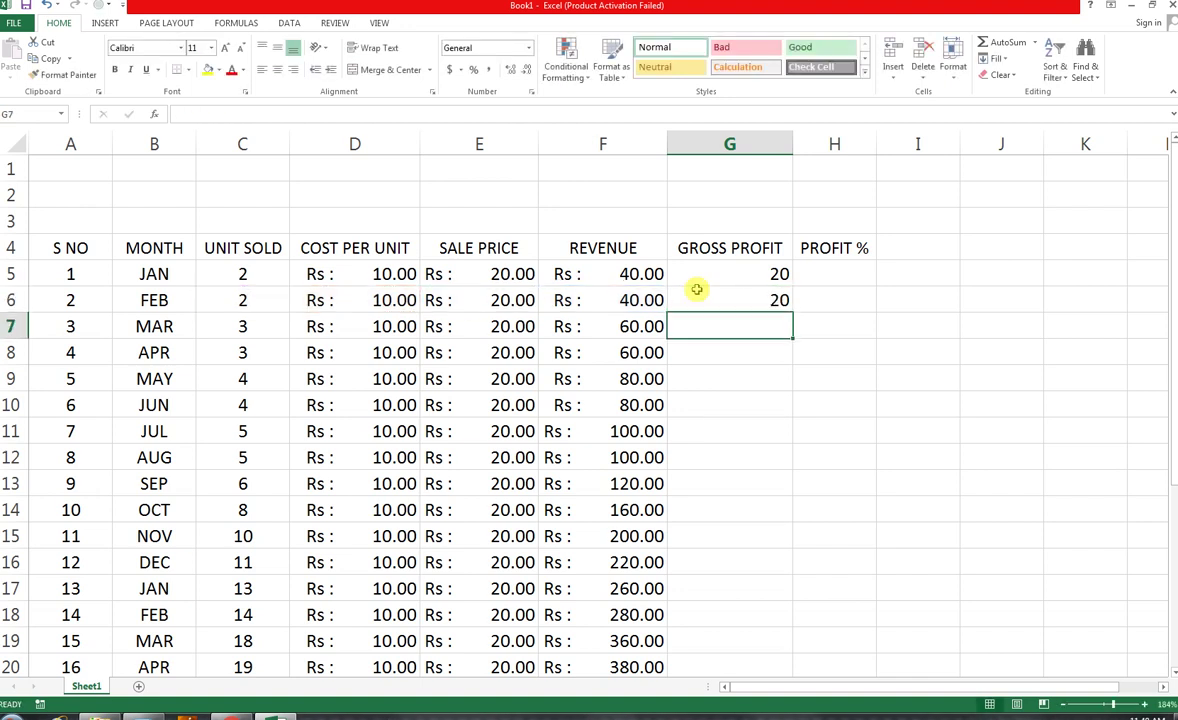
# - Copy the gross profit formulas from cells G5 and G6 down to cell G28
pyautogui.click(729, 284)
pyautogui.moveTo(729, 284); pyautogui.dragTo(762, 300)
pyautogui.doubleClick(794, 313)
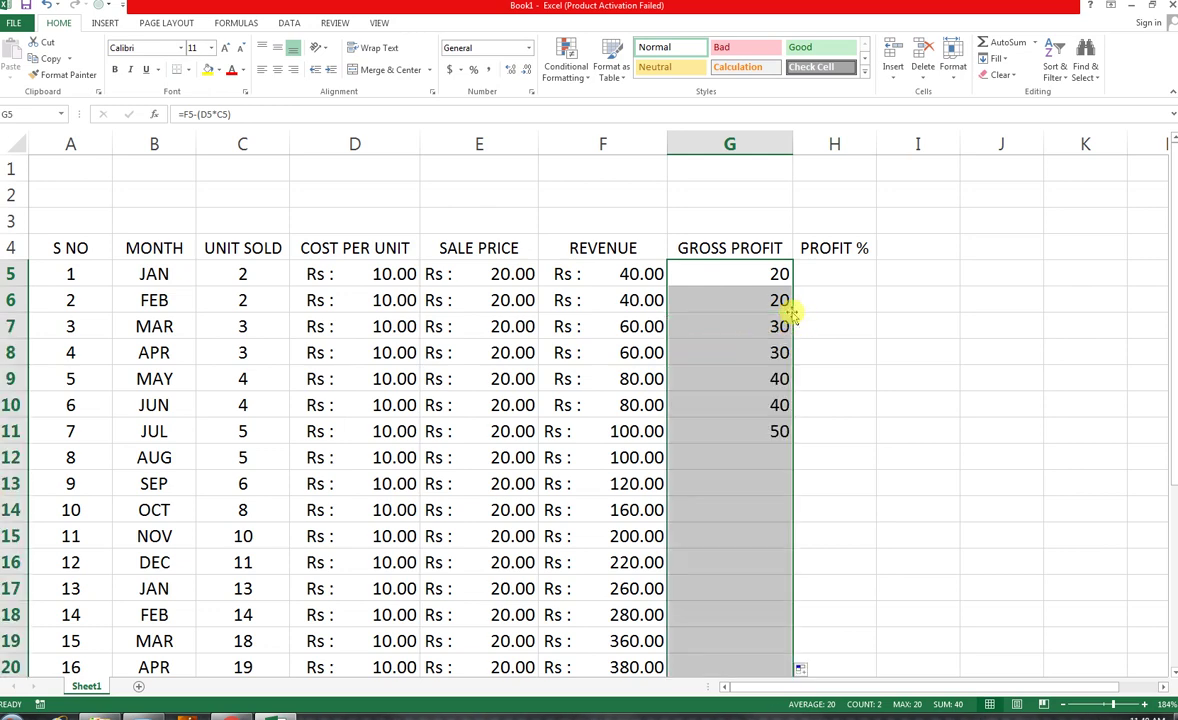
pyautogui.scroll(-3, 745, 560)
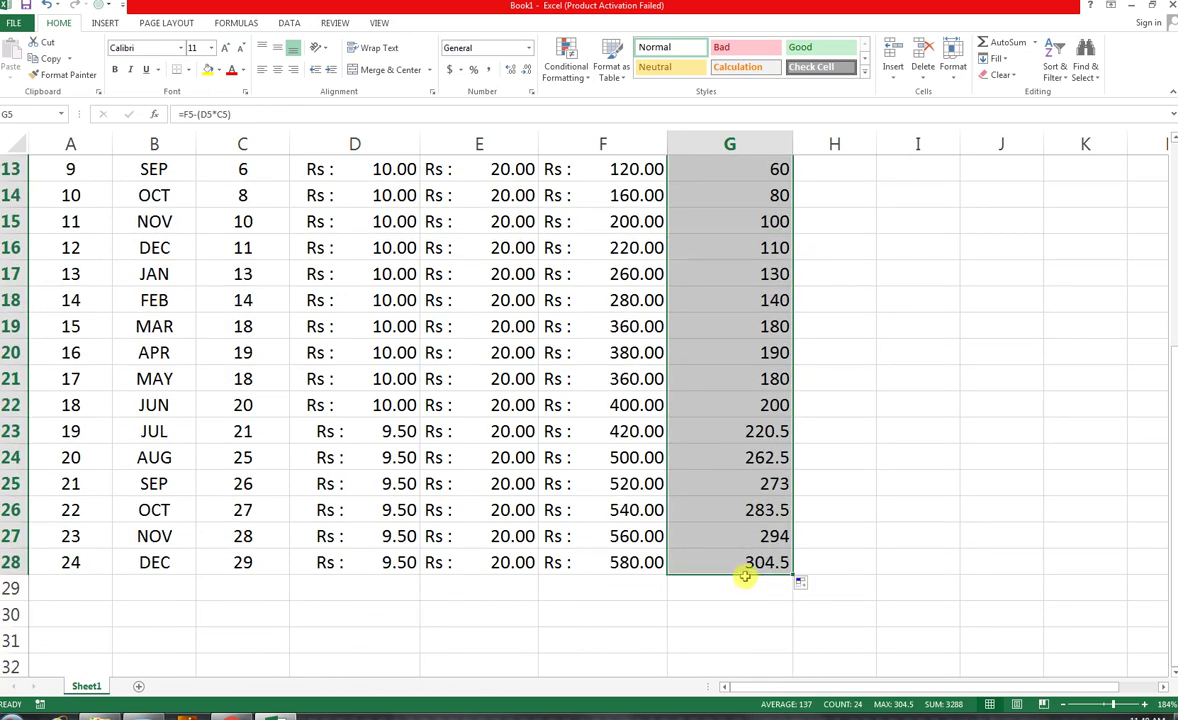
pyautogui.scroll(4, 757, 576)
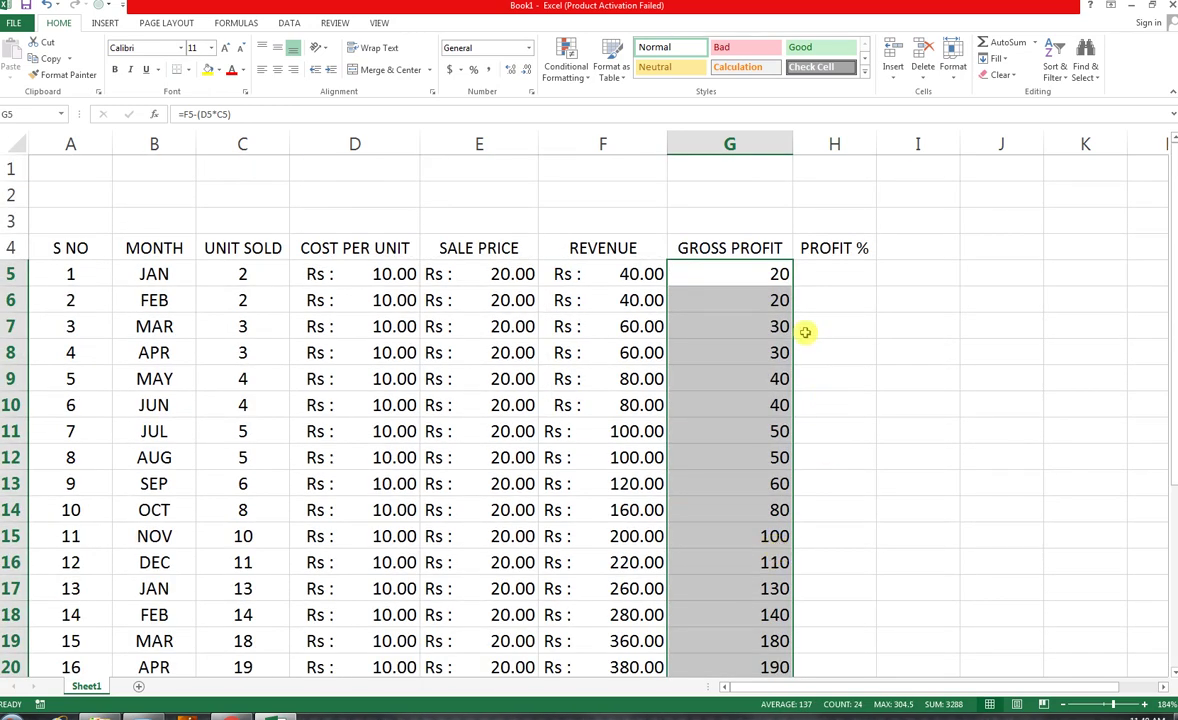
# - Calculate the first month's profit ratio in cell H5 with the formula =G5/F5
pyautogui.click(813, 275)
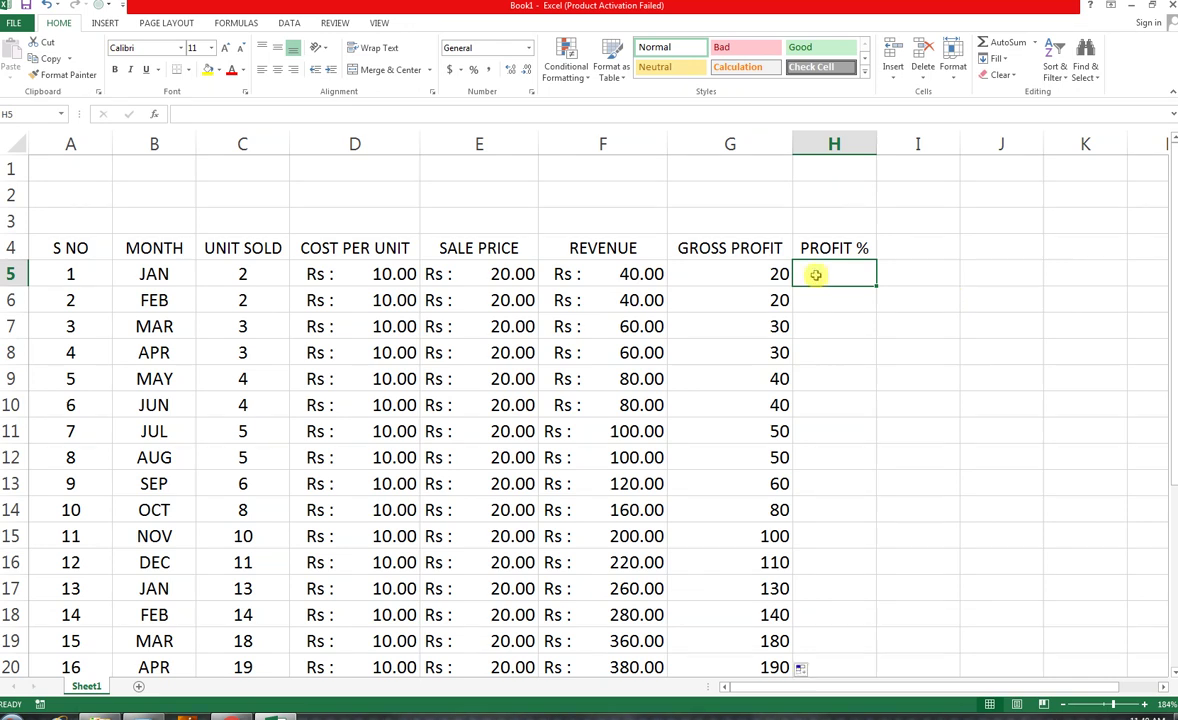
pyautogui.write('=')
pyautogui.press('Left')
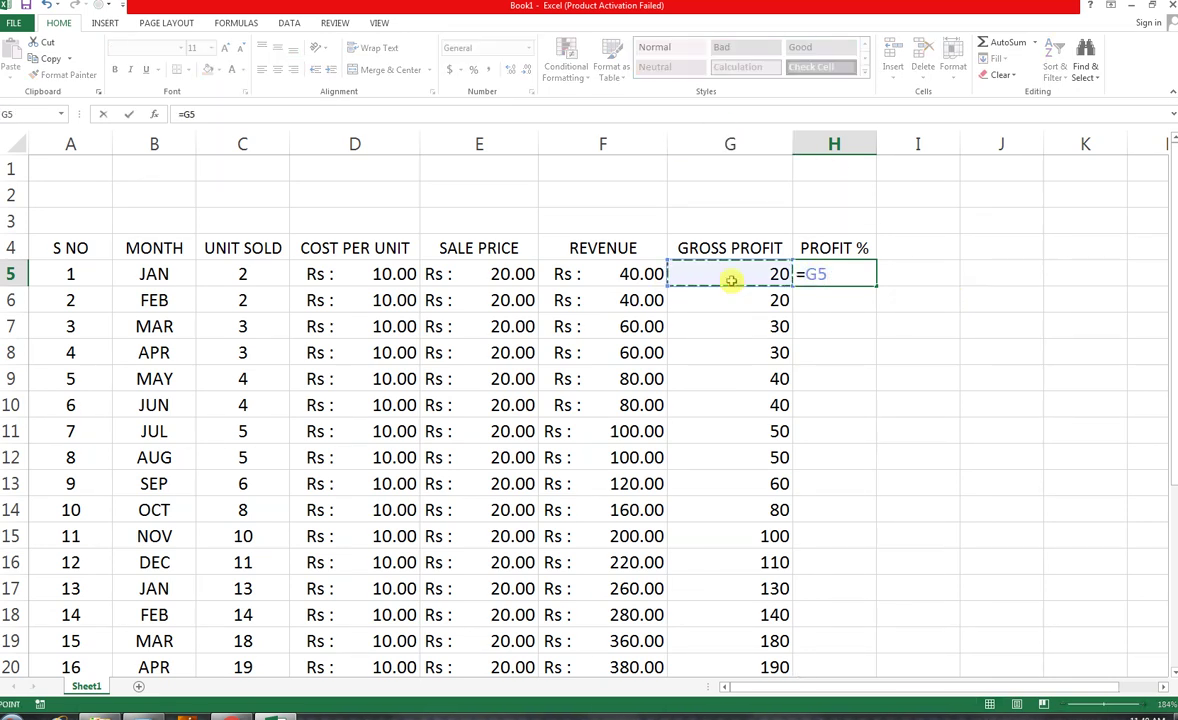
pyautogui.write('/')
pyautogui.press('Left')
pyautogui.press('Left')
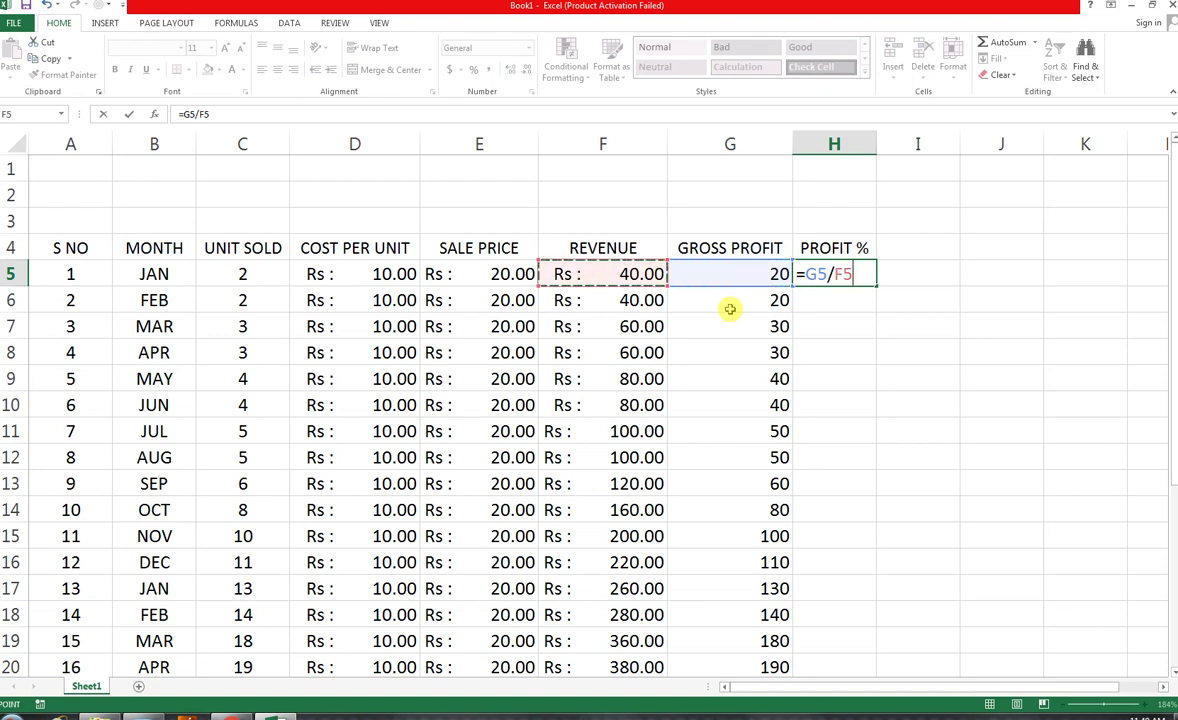
pyautogui.press('Return')
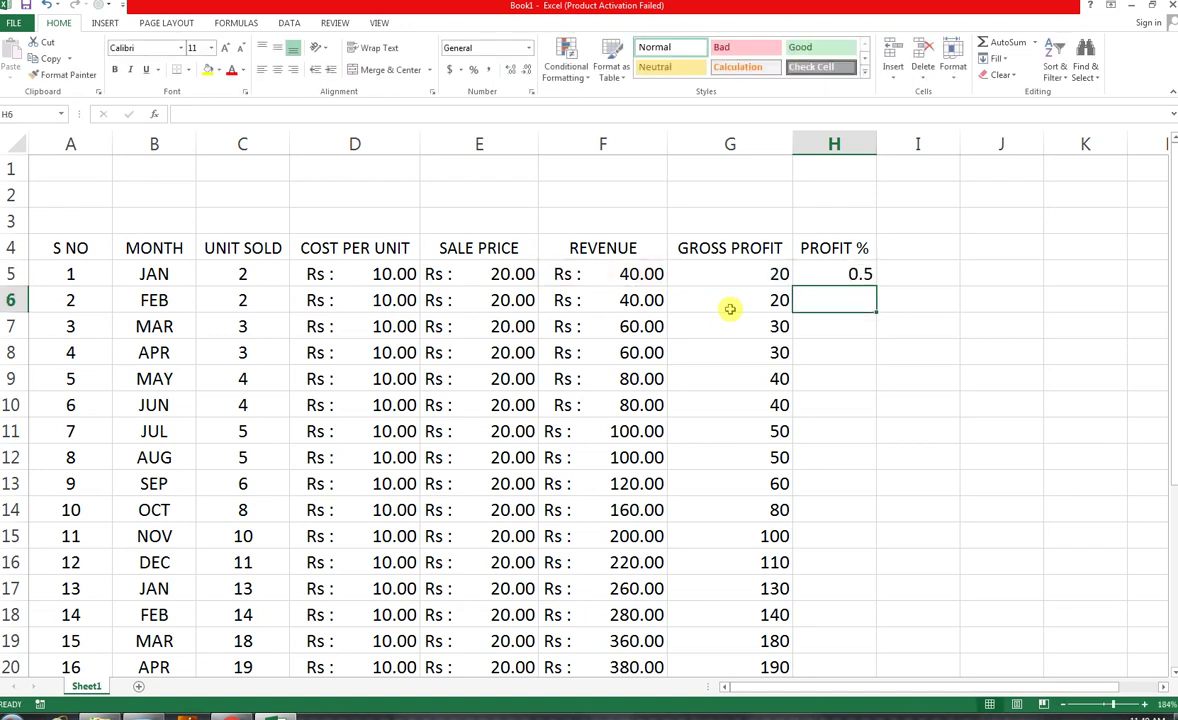
# - Copy the profit formula from cell H5 down to H28 and format these cells as percentages
pyautogui.click(865, 274)
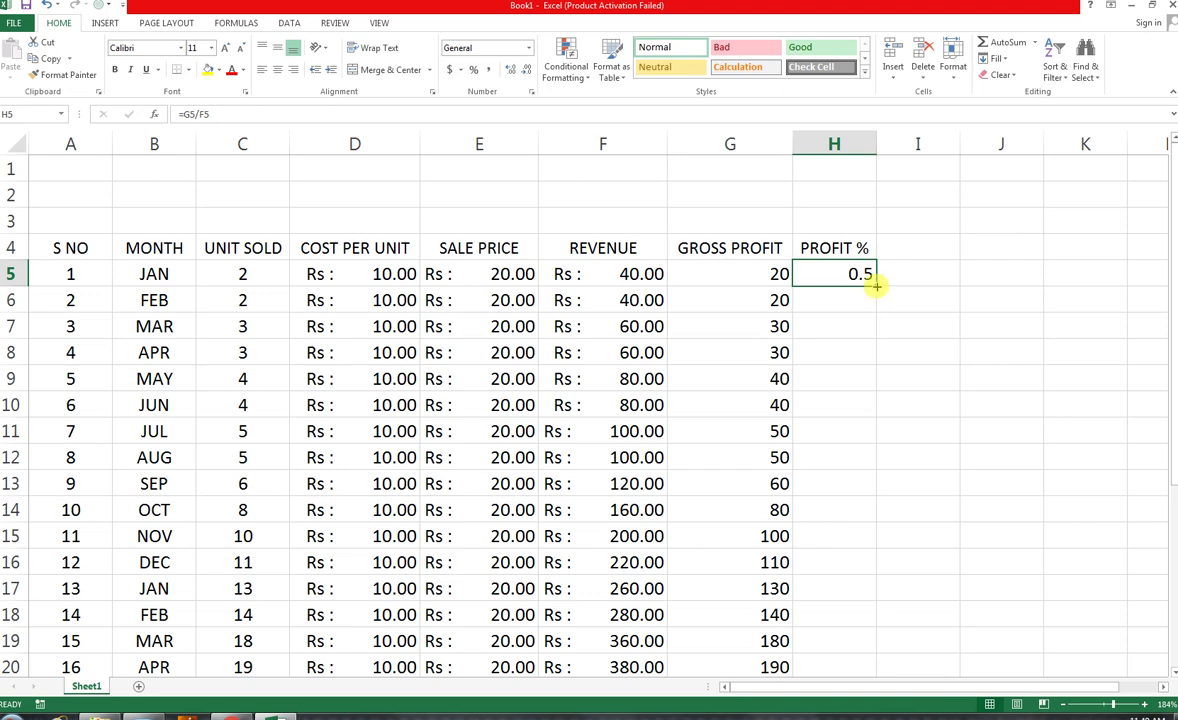
pyautogui.moveTo(875, 286); pyautogui.dragTo(760, 539)
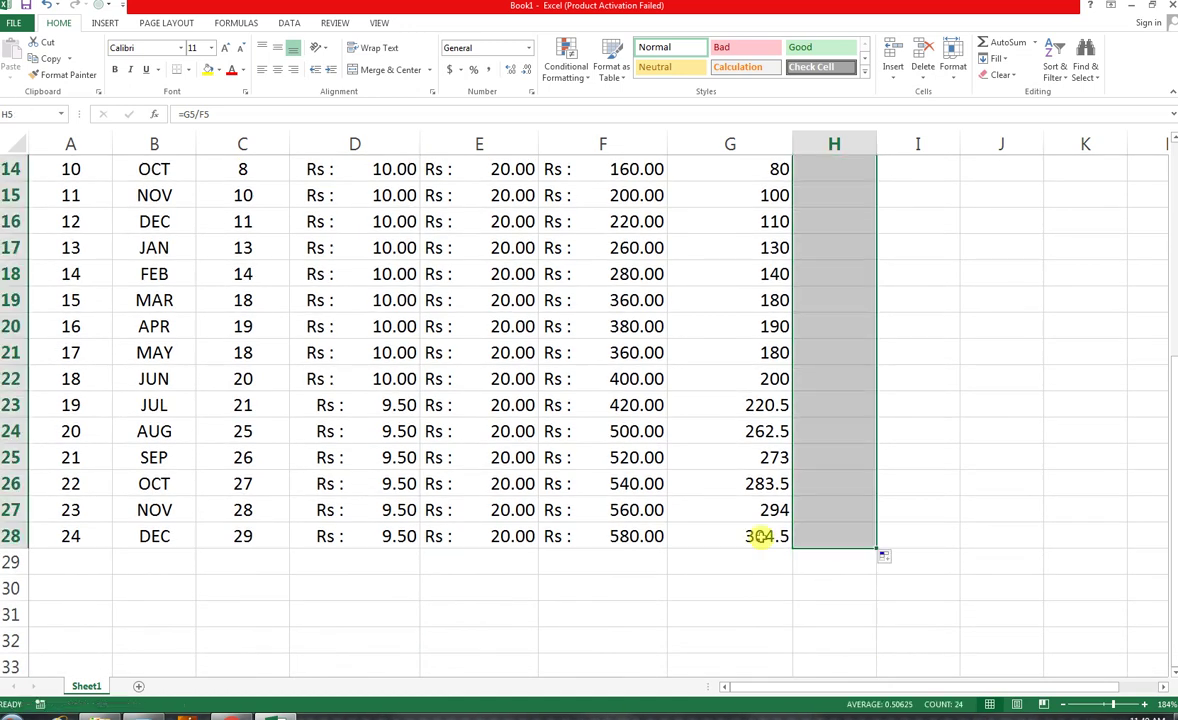
pyautogui.scroll(2, 770, 450)
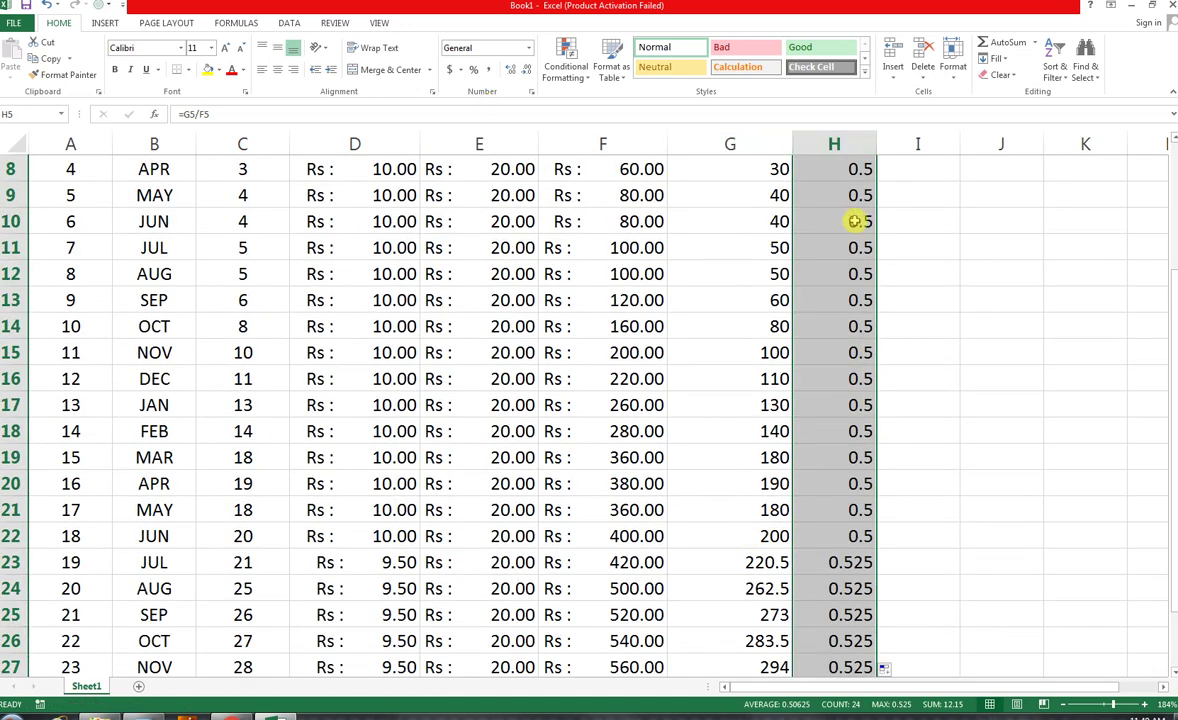
pyautogui.scroll(3, 857, 310)
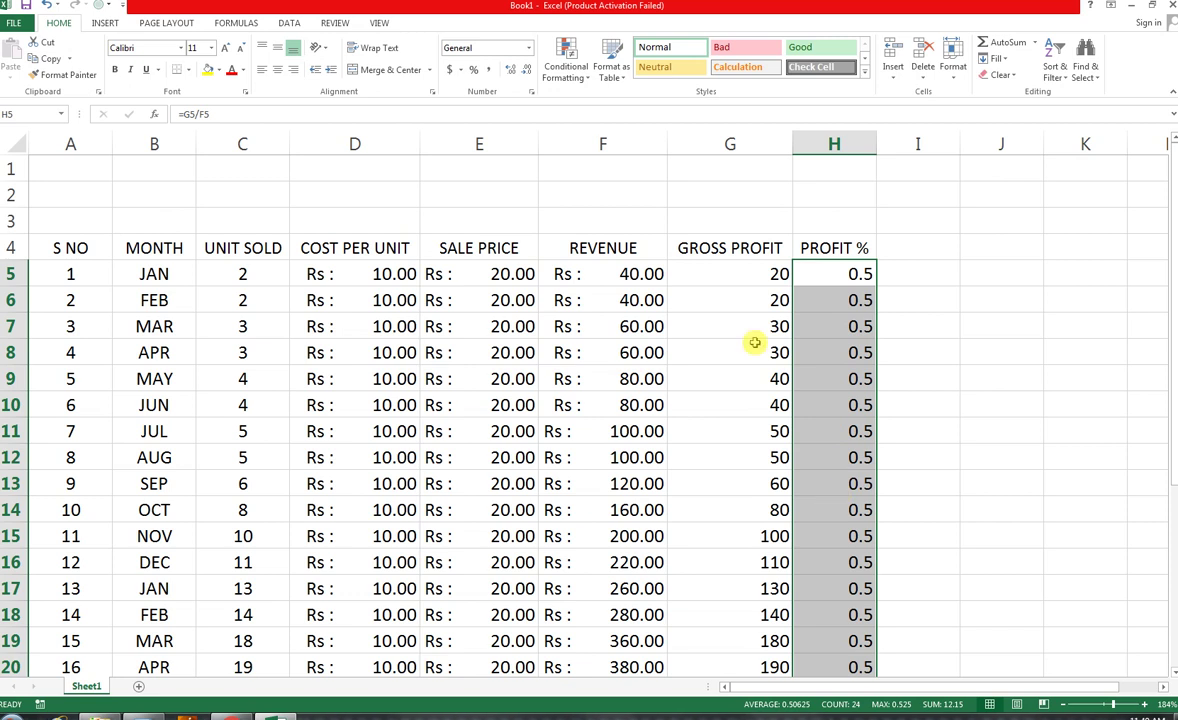
pyautogui.click(475, 70)
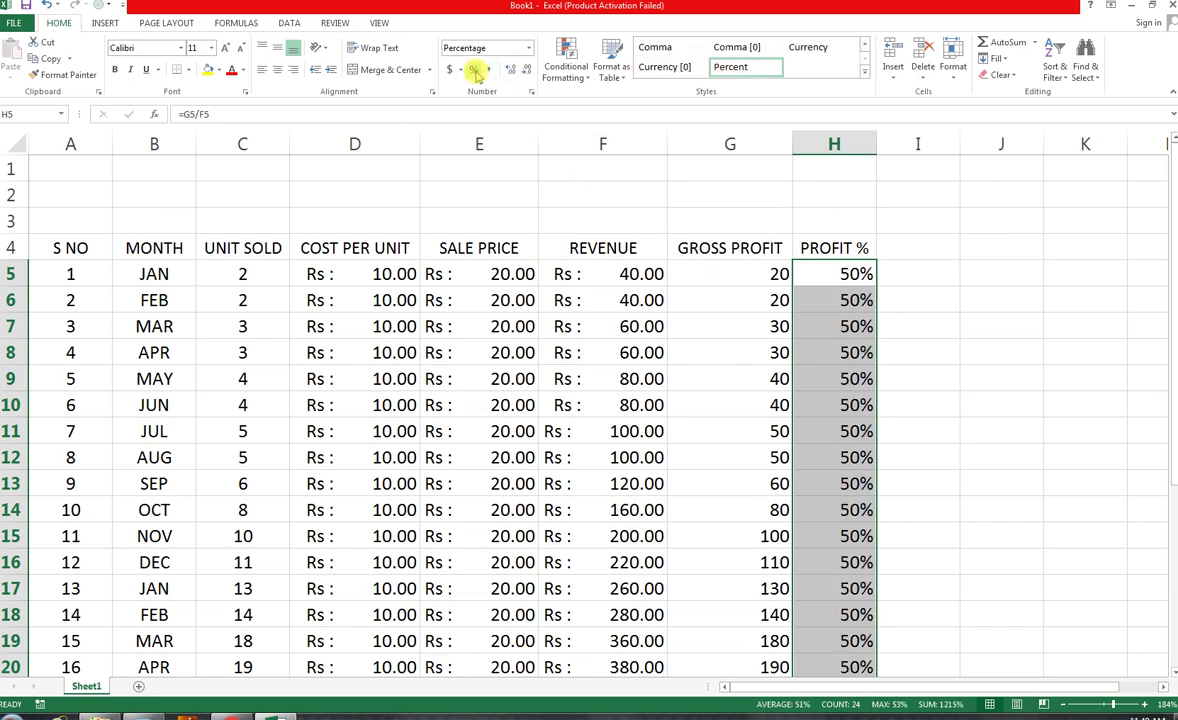
pyautogui.scroll(-5, 965, 478)
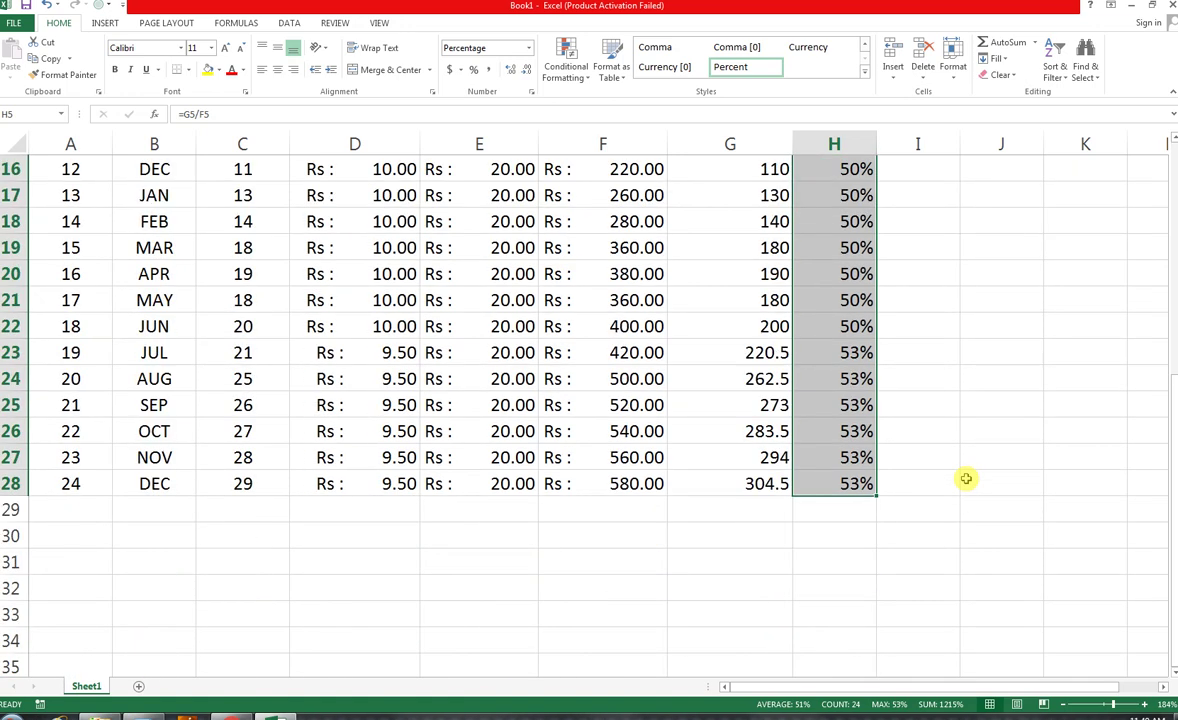
pyautogui.scroll(5, 909, 449)
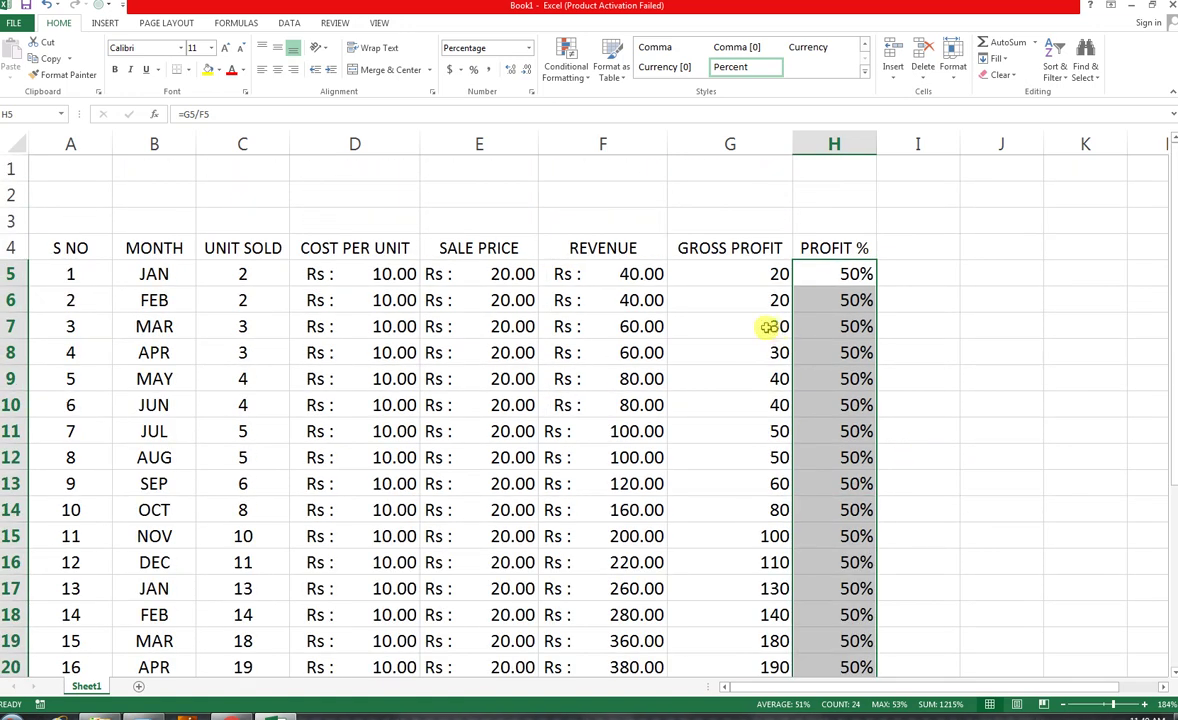
# - Apply the comma number format to the gross profit values in G5:G28
pyautogui.click(757, 279)
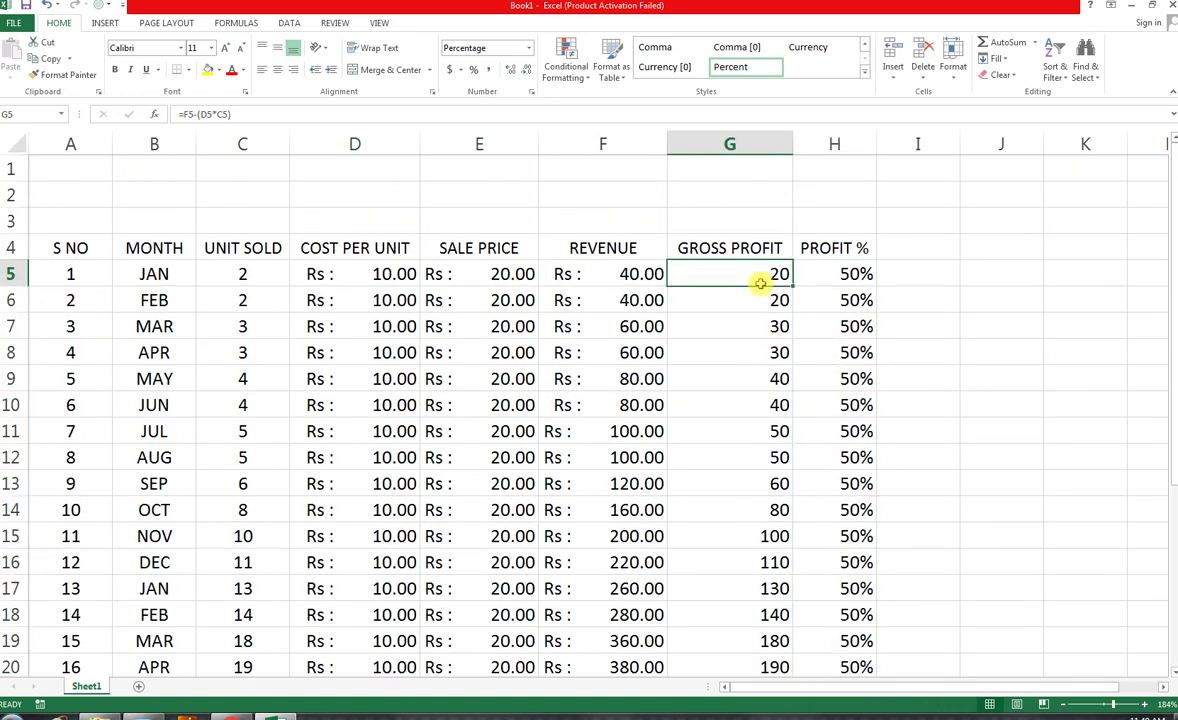
pyautogui.click(584, 267)
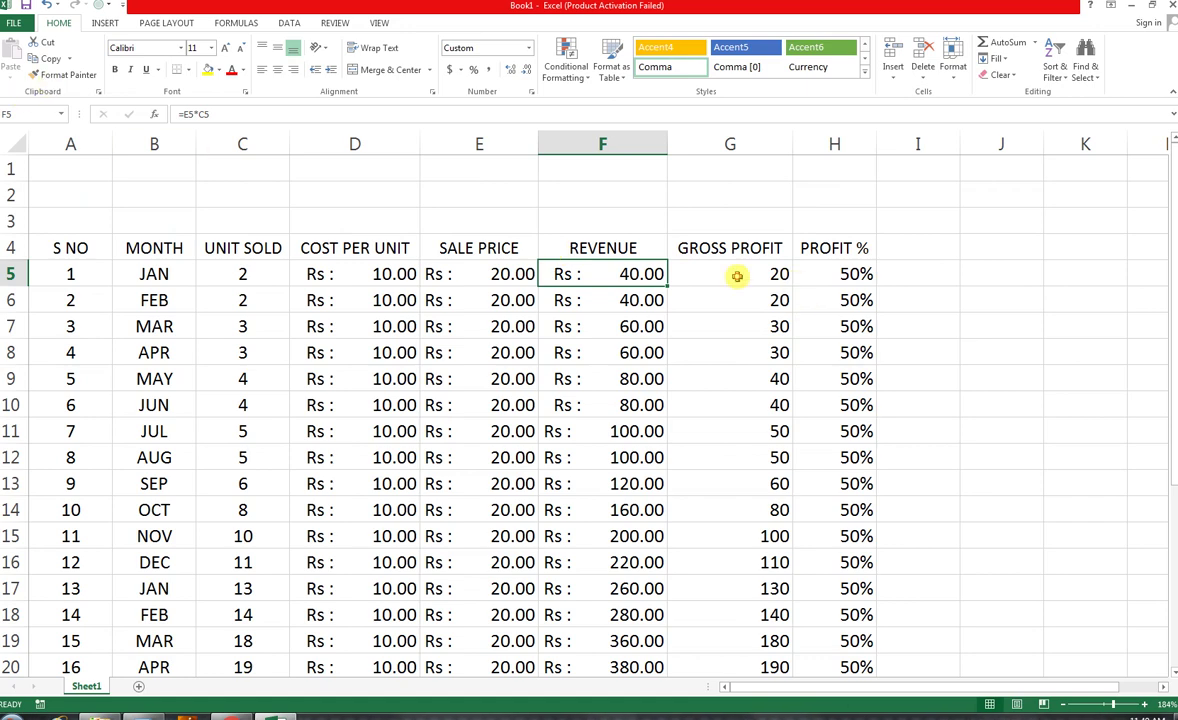
pyautogui.moveTo(739, 273); pyautogui.dragTo(754, 640)
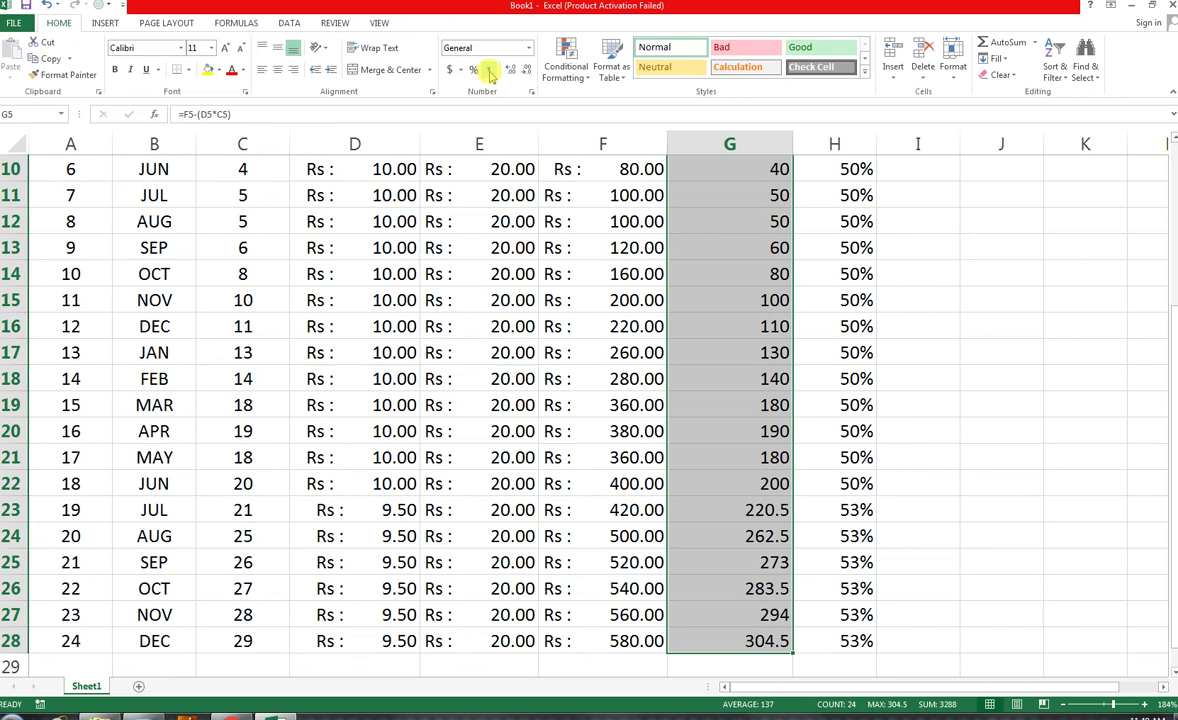
pyautogui.click(489, 72)
pyautogui.scroll(3, 600, 400)
pyautogui.click(830, 404)
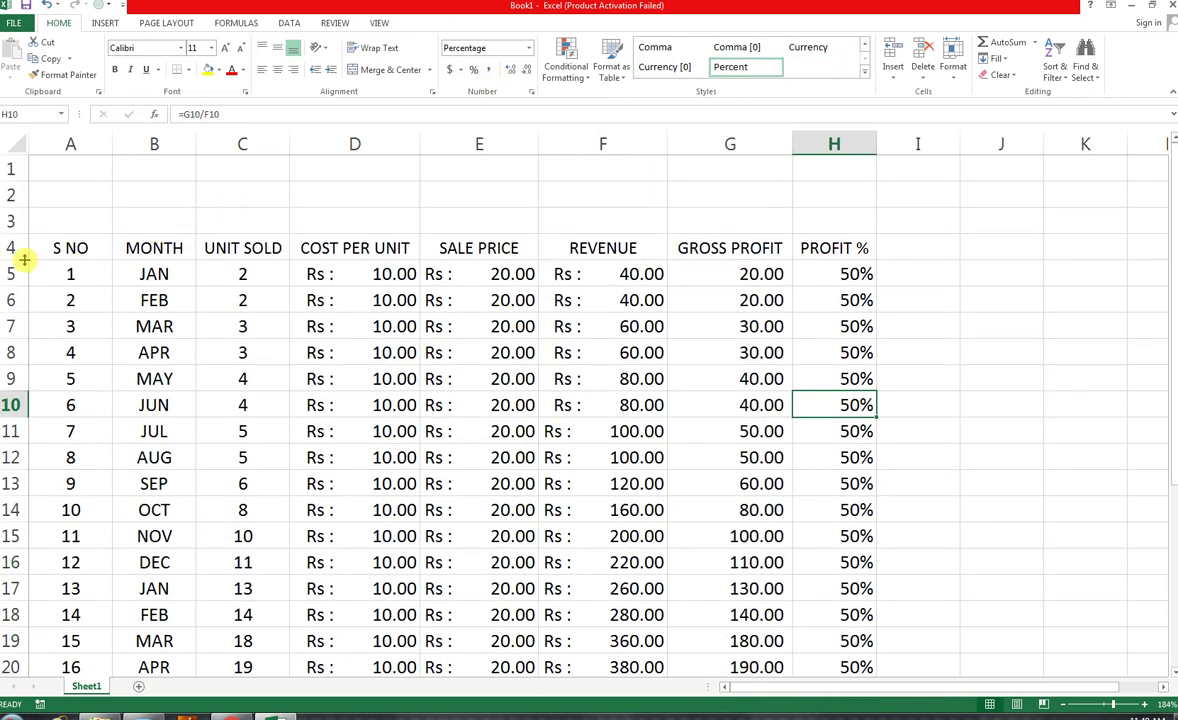
pyautogui.moveTo(24, 260); pyautogui.dragTo(22, 260)
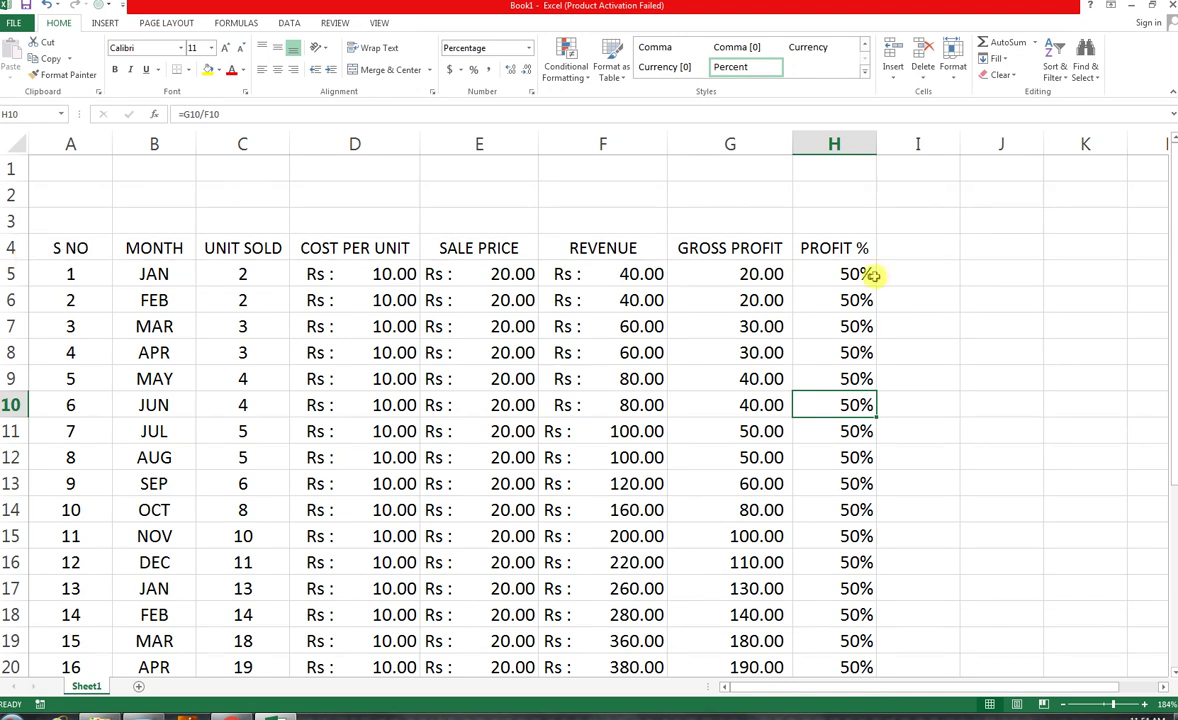
# - Enter the heading YEARLY GROSS PROFIT REPORT in cell I4
pyautogui.press('Right')
pyautogui.press('Up')
pyautogui.press('Up')
pyautogui.press('Up')
pyautogui.press('Up')
pyautogui.press('Up')
pyautogui.press('Up')
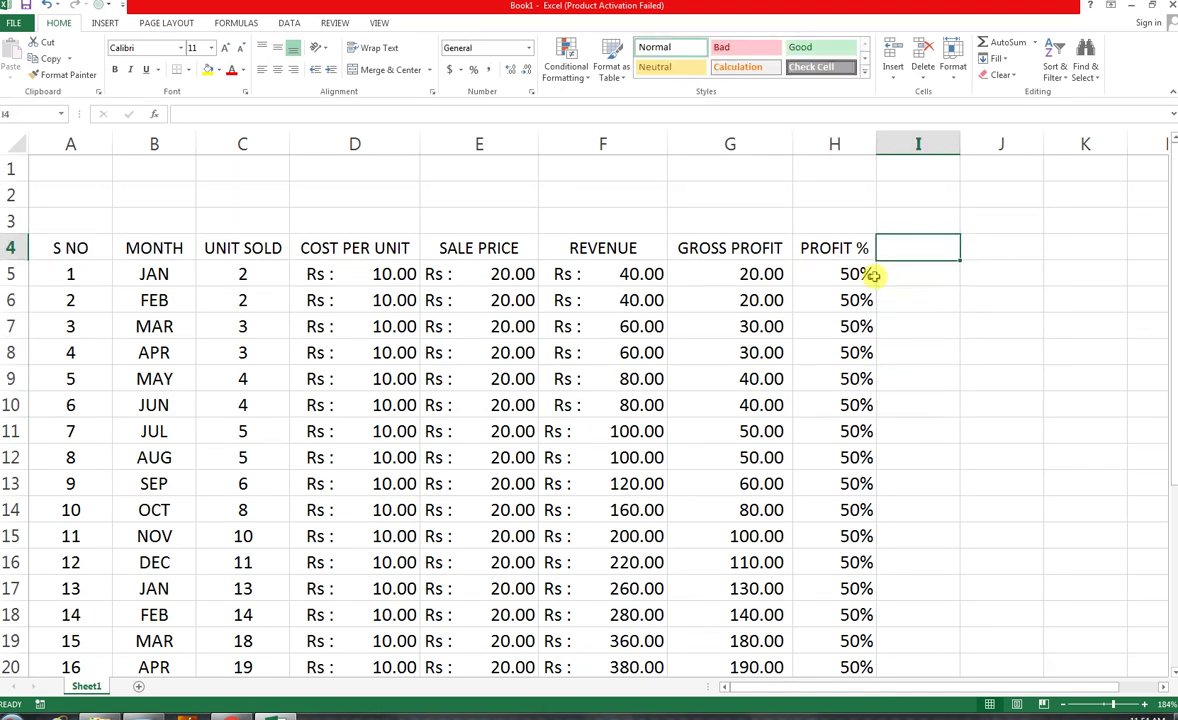
pyautogui.write('yea')
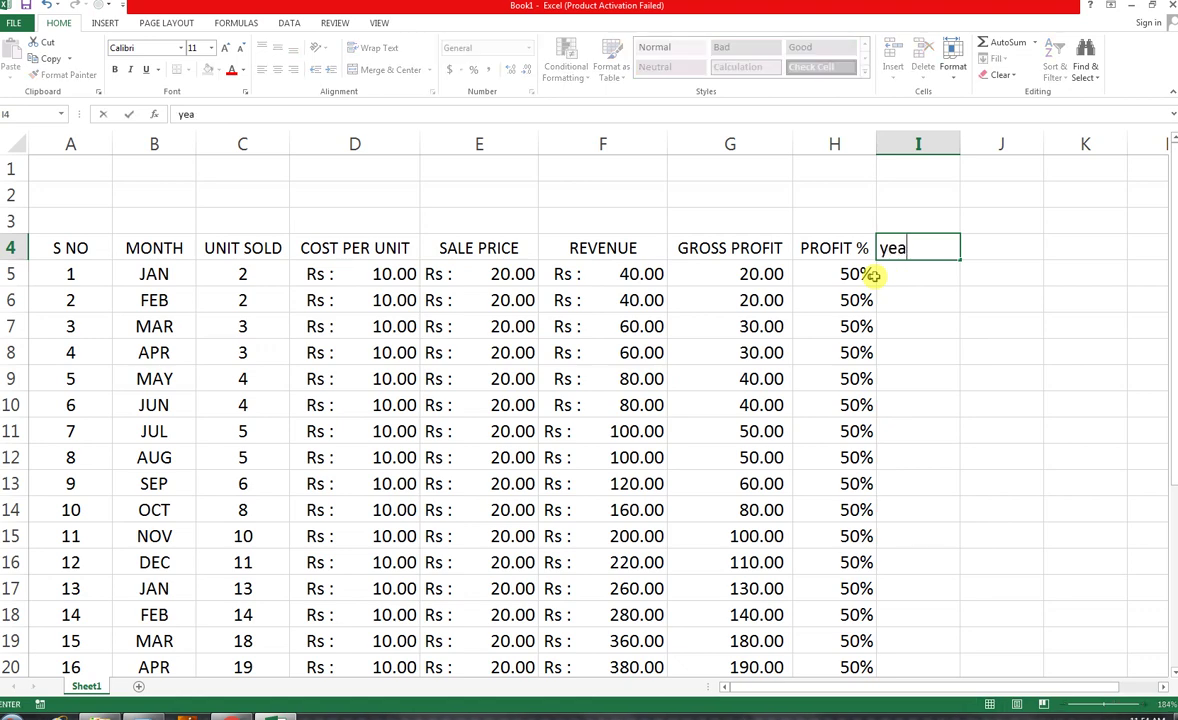
pyautogui.write('rly')
pyautogui.press('BackSpace')
pyautogui.press('BackSpace')
pyautogui.press('BackSpace')
pyautogui.press('BackSpace')
pyautogui.press('BackSpace')
pyautogui.press('BackSpace')
pyautogui.write('YEARLY ')
pyautogui.write('F')
pyautogui.press('BackSpace')
pyautogui.write('GROSS PROFIT REPOR')
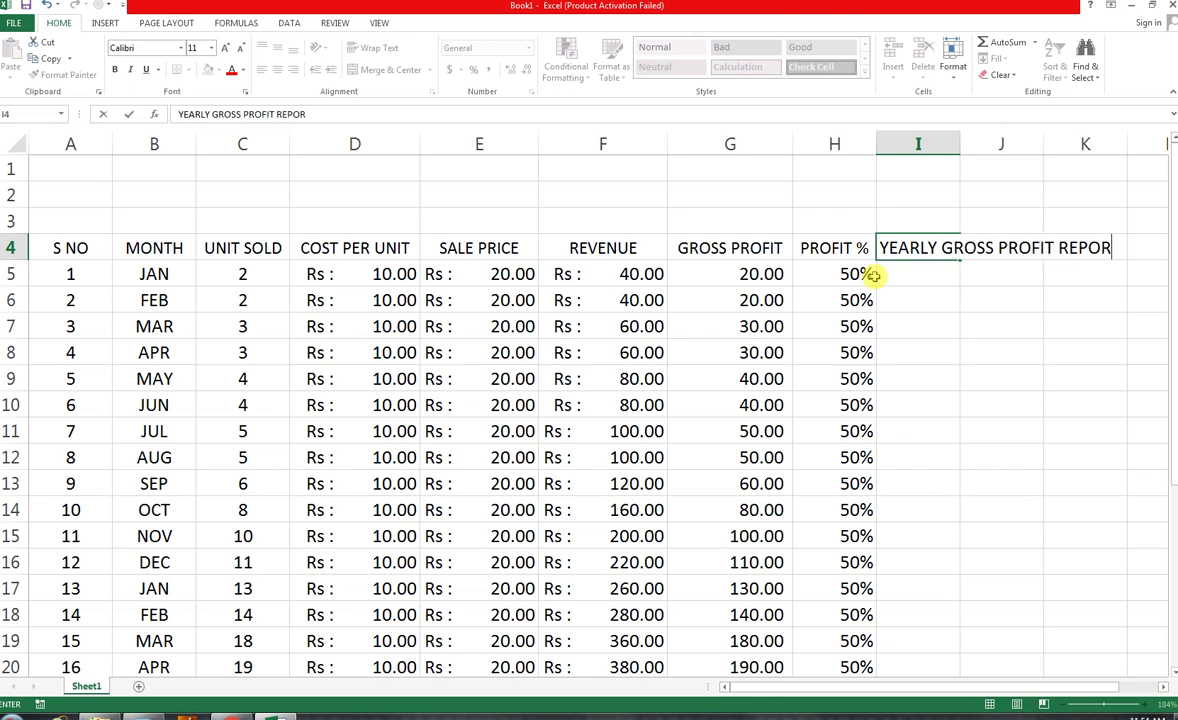
pyautogui.write('T')
pyautogui.press('Return')
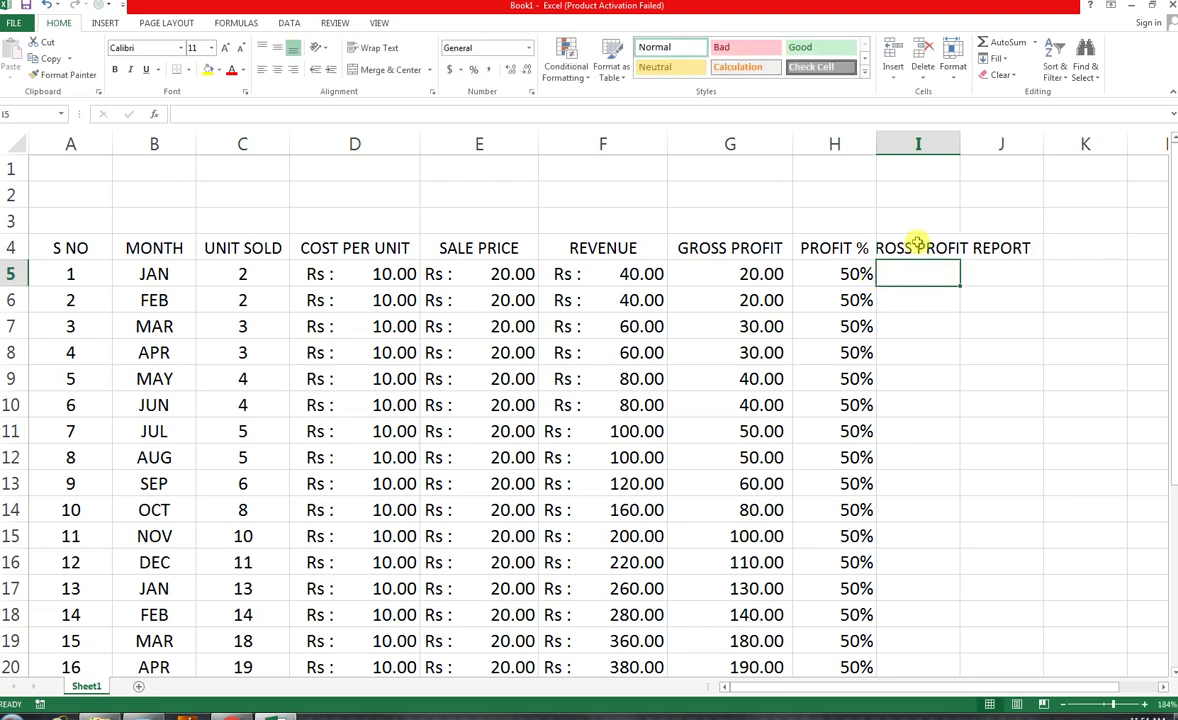
# - Wrap the heading text in I4 and widen column I so the heading fits on two lines
pyautogui.click(918, 245)
pyautogui.click(379, 47)
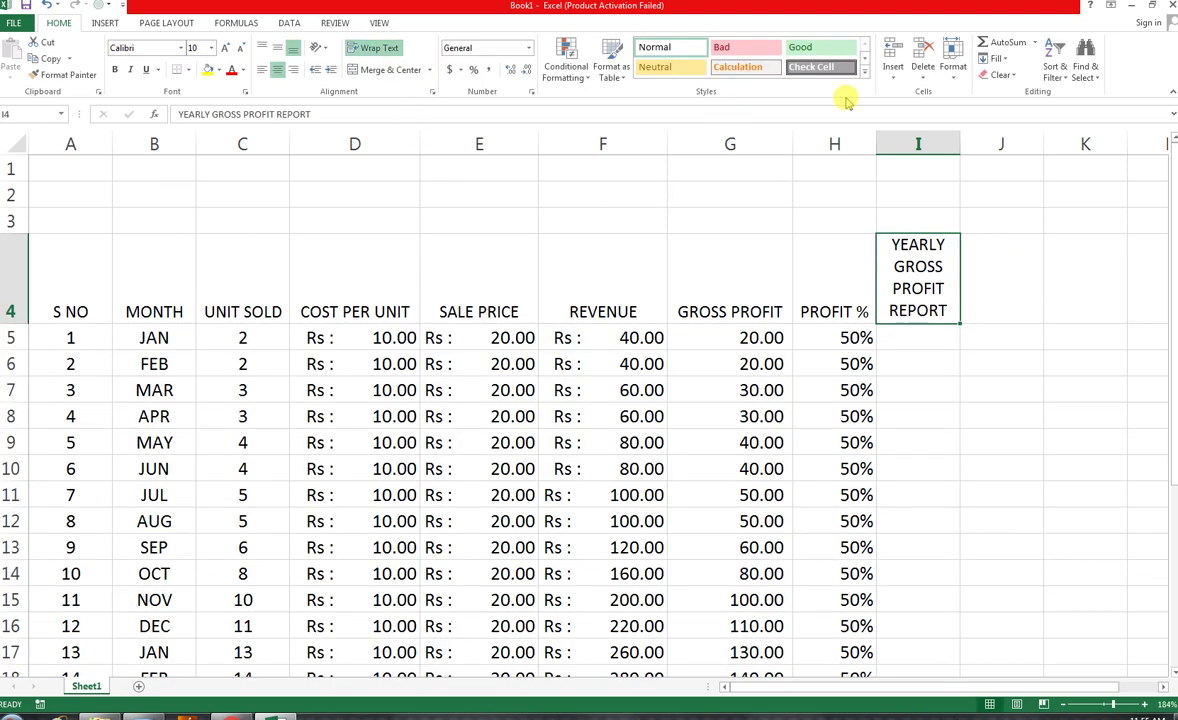
pyautogui.moveTo(970, 146); pyautogui.dragTo(1004, 140)
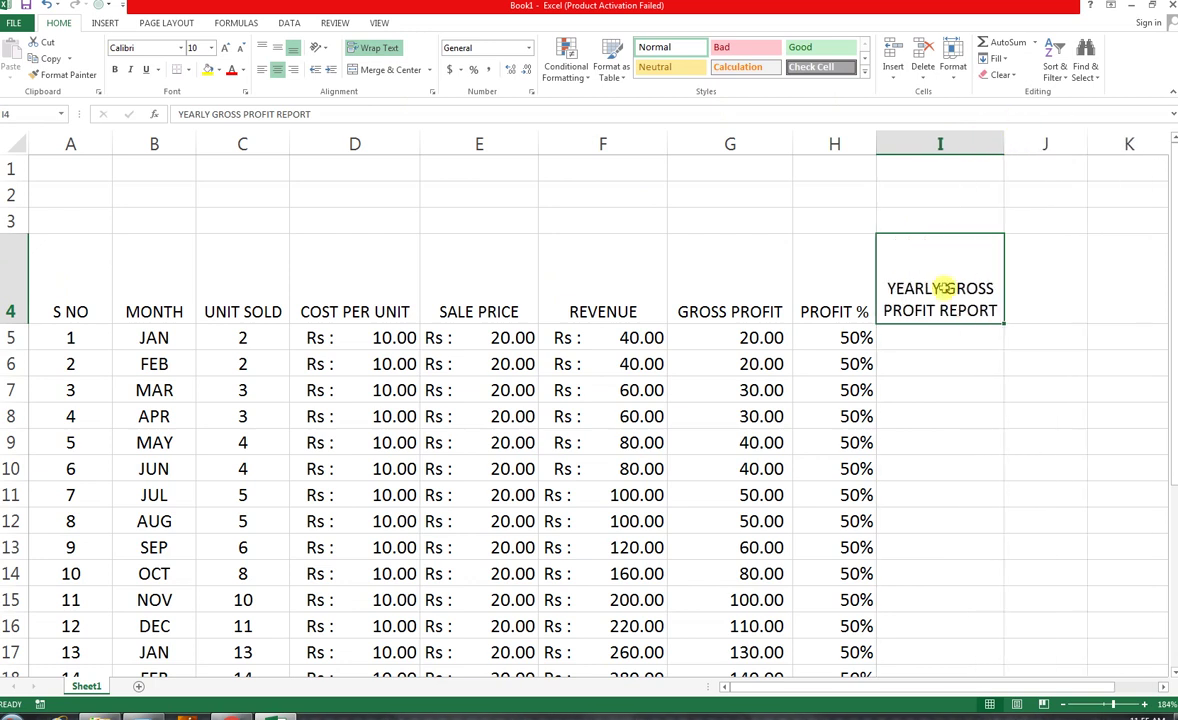
# - Total the first year's gross profit in cell I5 with a SUM of G5:G16
pyautogui.click(945, 339)
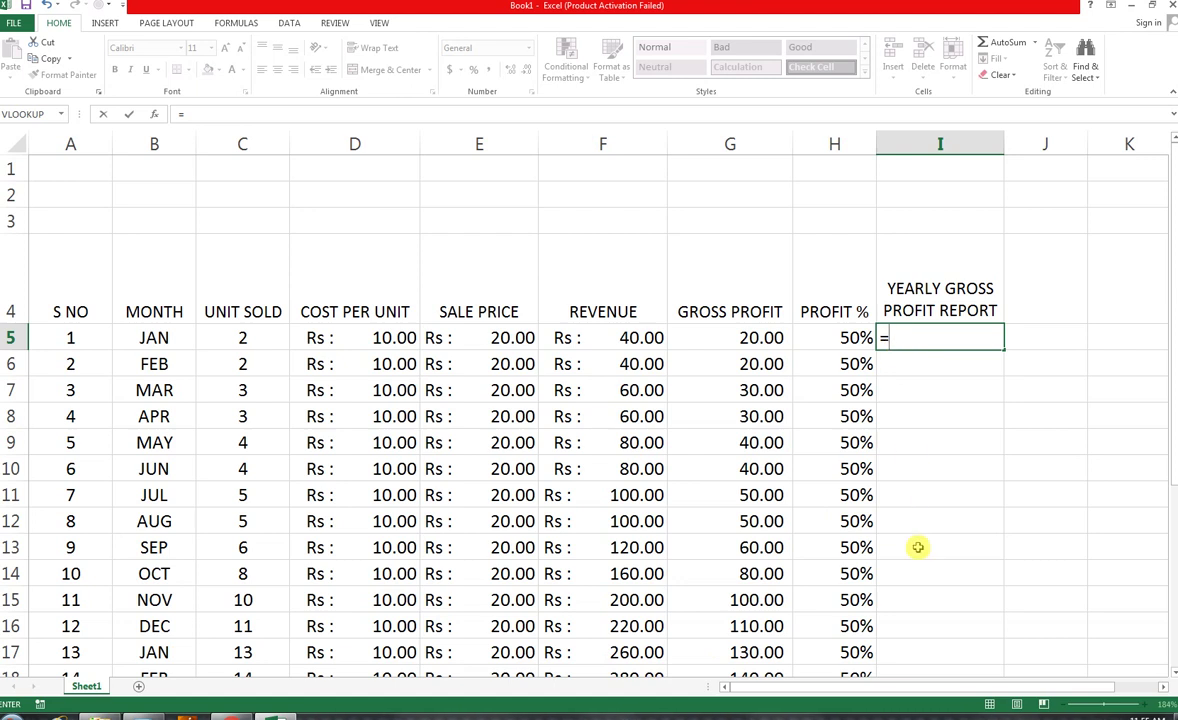
pyautogui.write('SUM(')
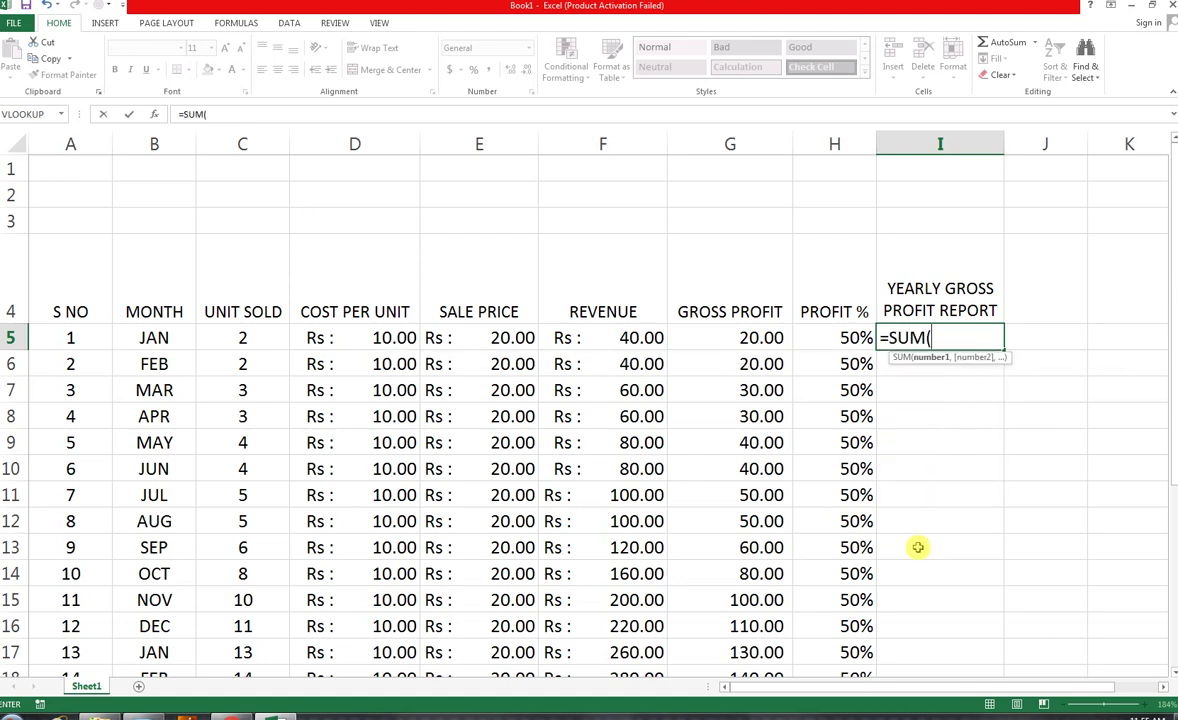
pyautogui.moveTo(772, 338); pyautogui.dragTo(757, 628)
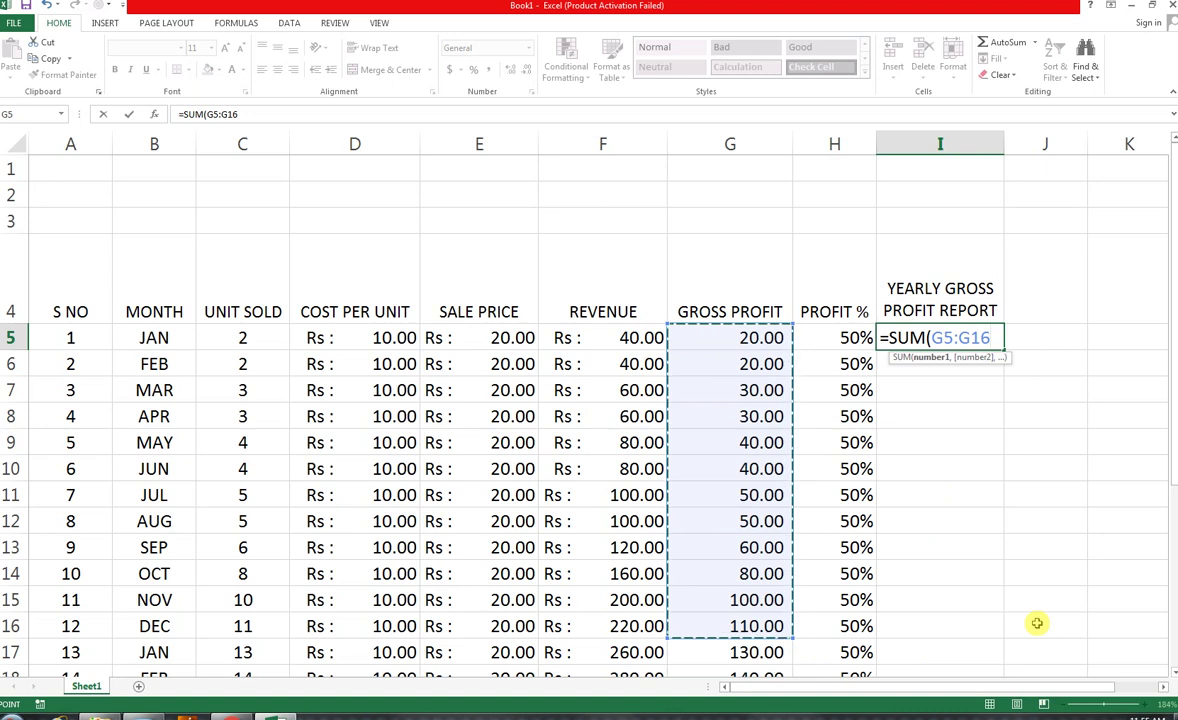
pyautogui.press('Return')
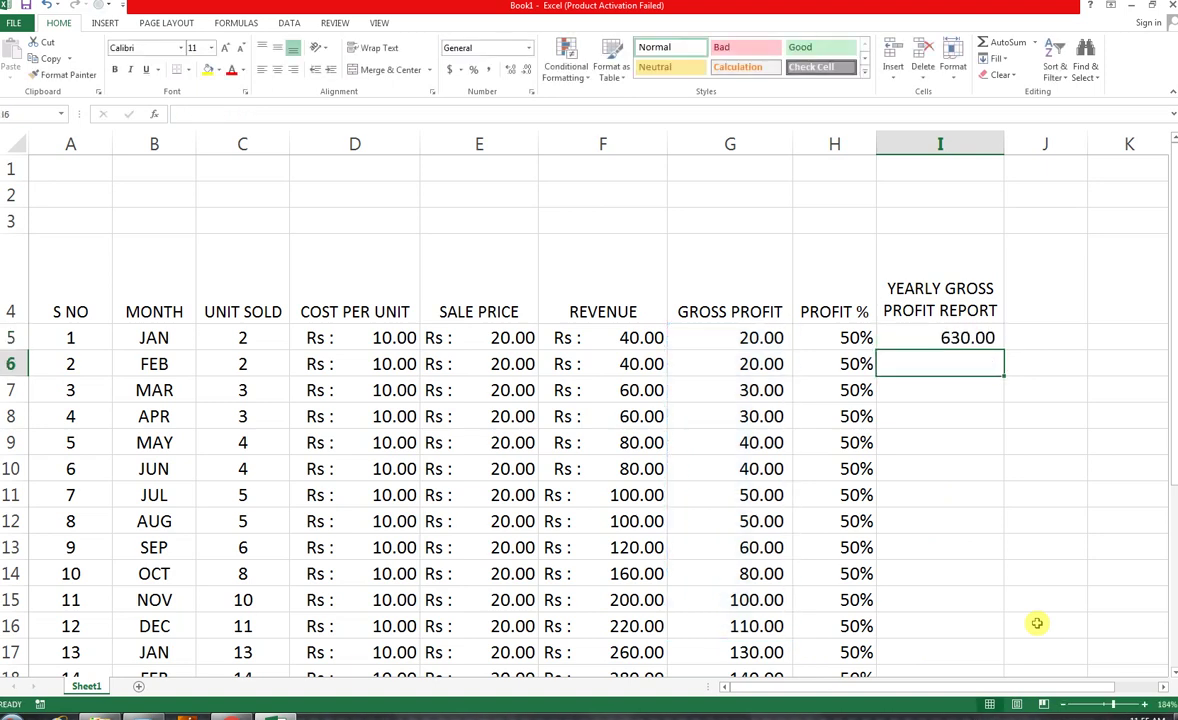
# - Enter the heading TOTAL REVENUE in cell J4 and wrap its text
pyautogui.press('Up')
pyautogui.press('Right')
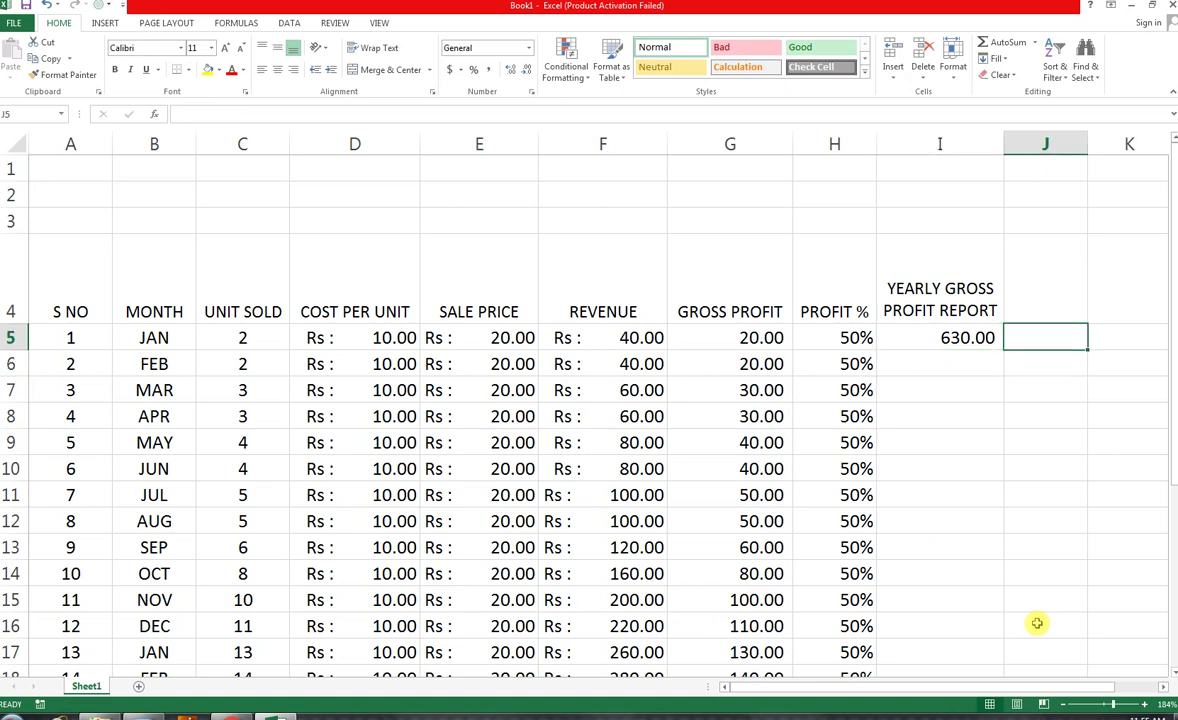
pyautogui.press('Up')
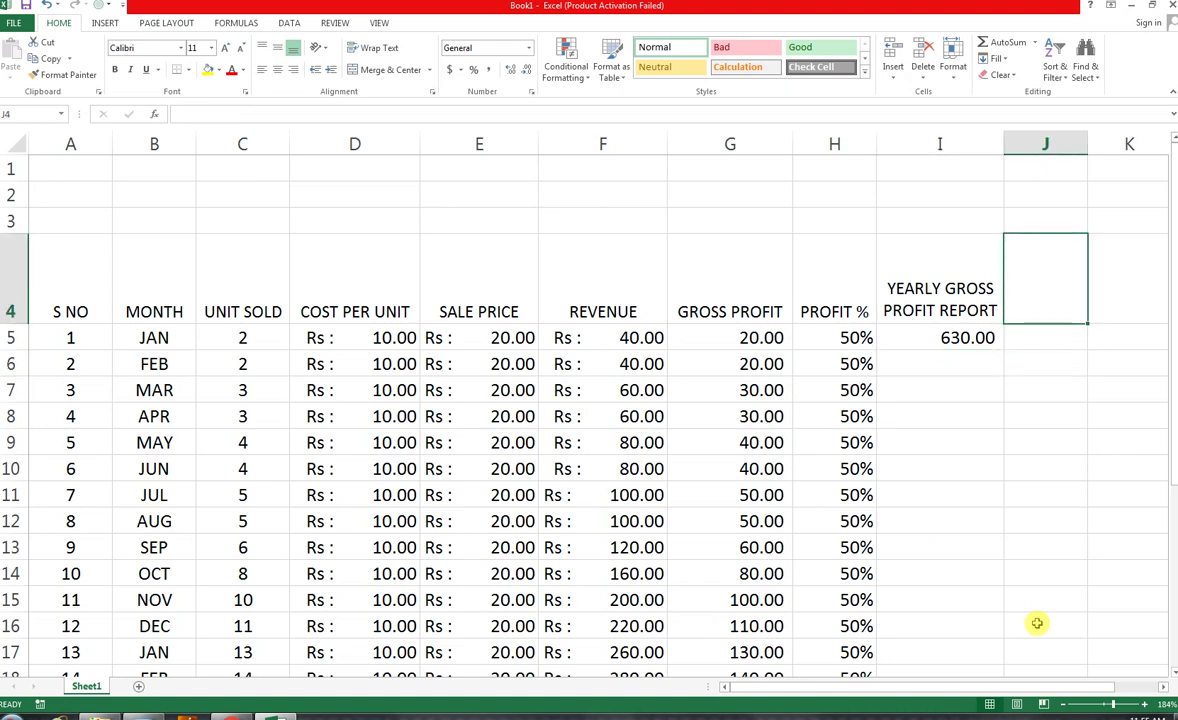
pyautogui.write('TOTAL REV')
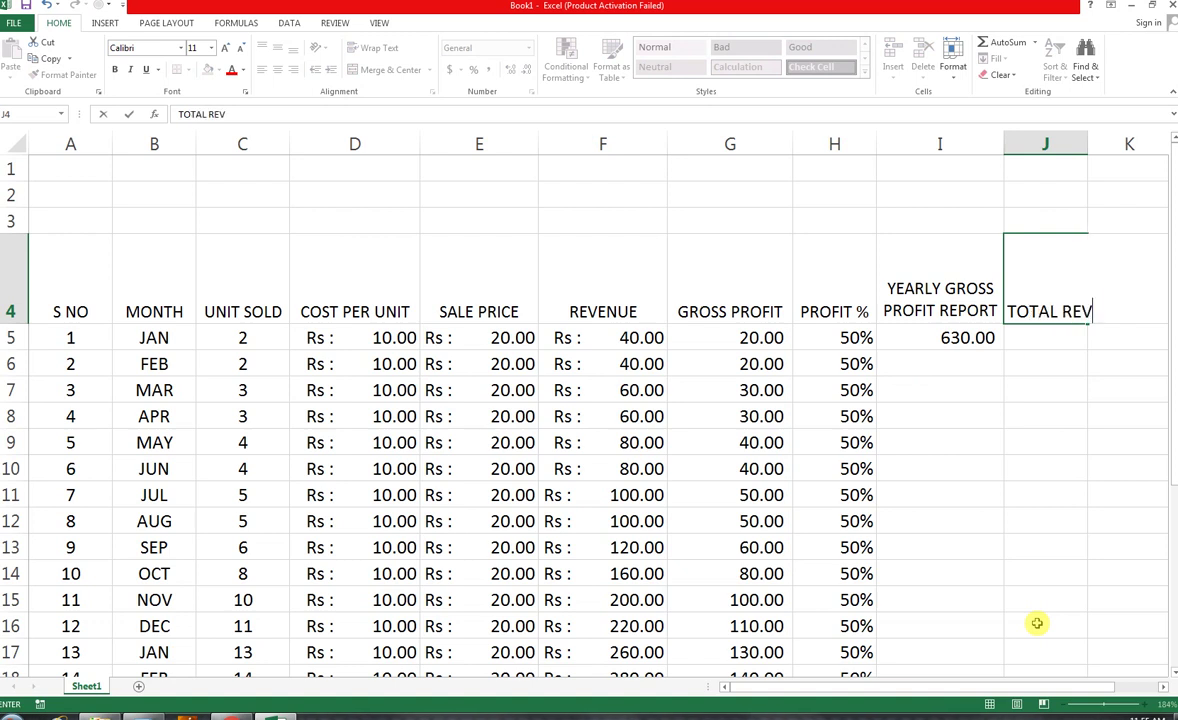
pyautogui.write('ENUE')
pyautogui.press('Return')
pyautogui.press('Up')
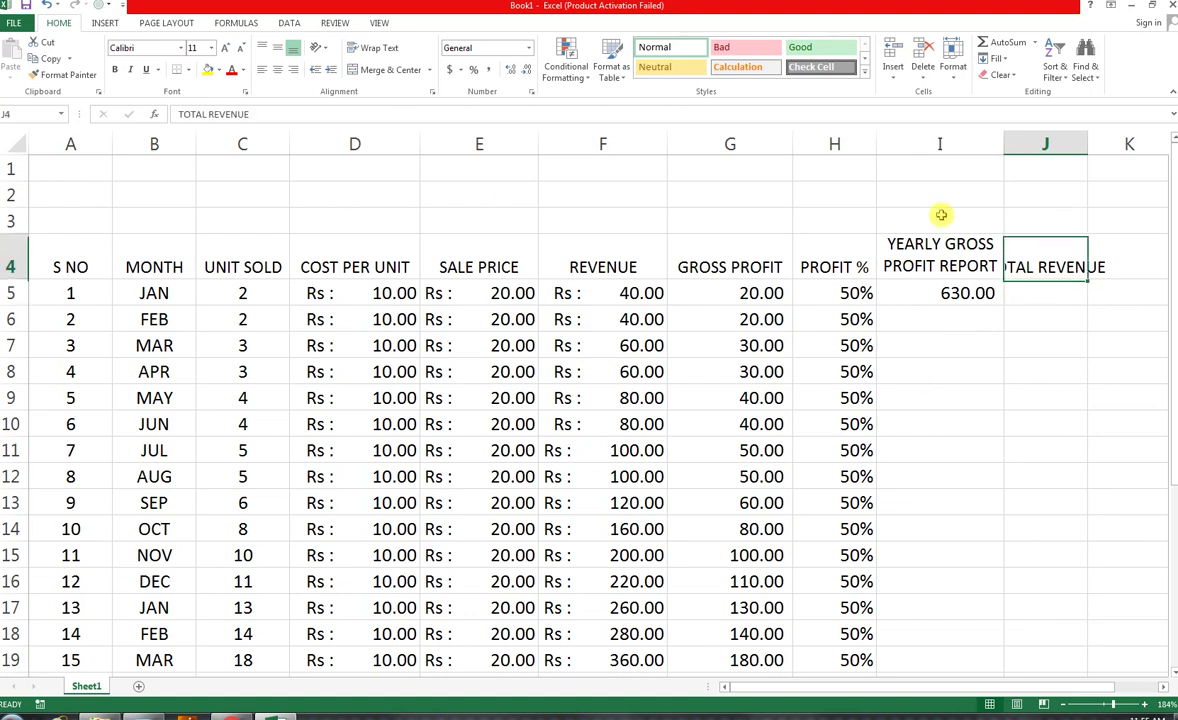
pyautogui.click(370, 47)
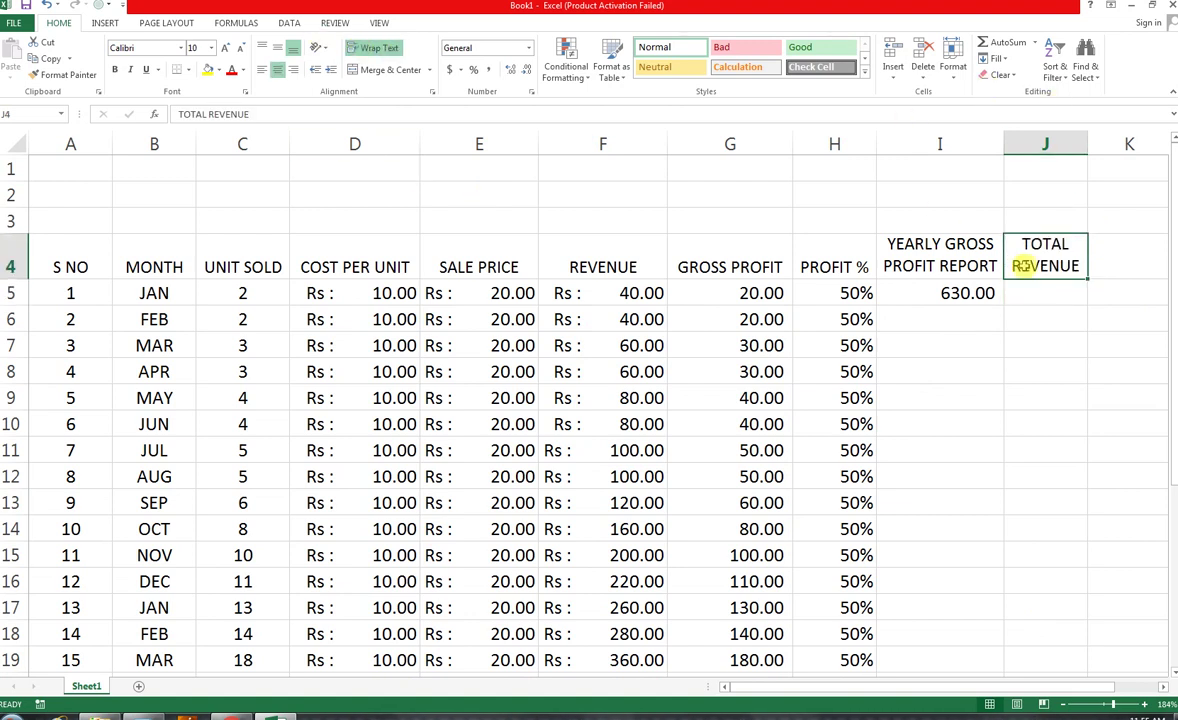
# - Total the first year's revenue in cell J5 with a SUM of F5:F16
pyautogui.click(980, 293)
pyautogui.click(1039, 294)
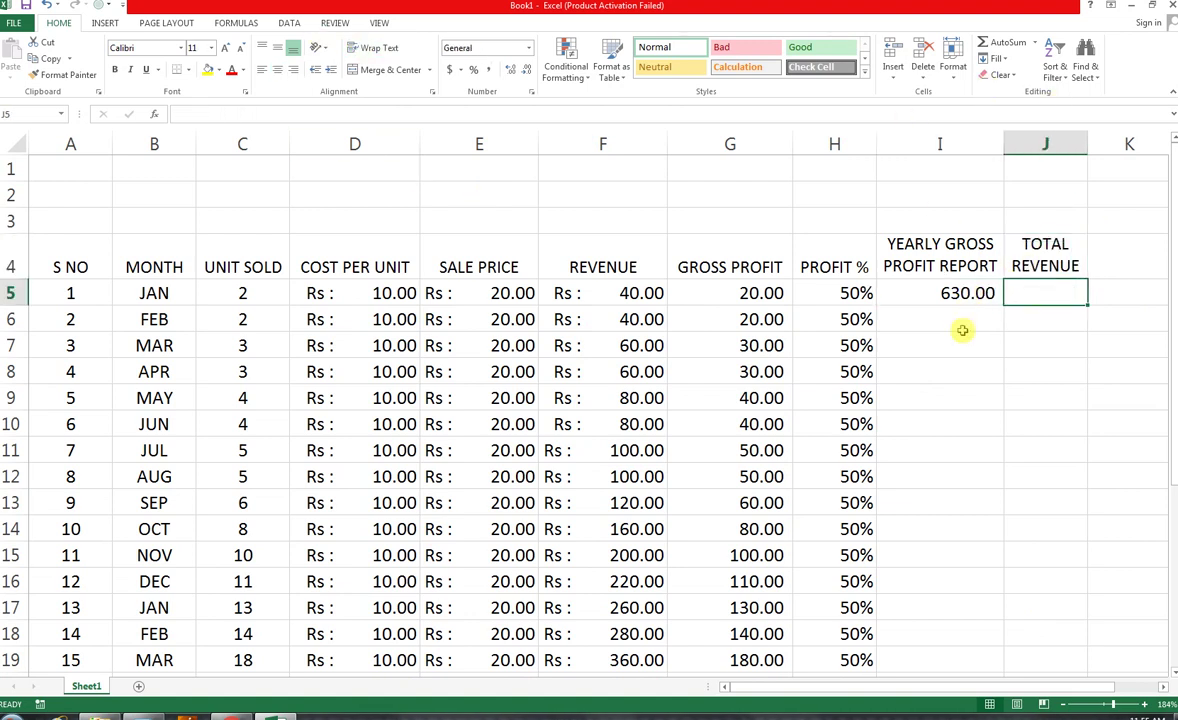
pyautogui.press('F2')
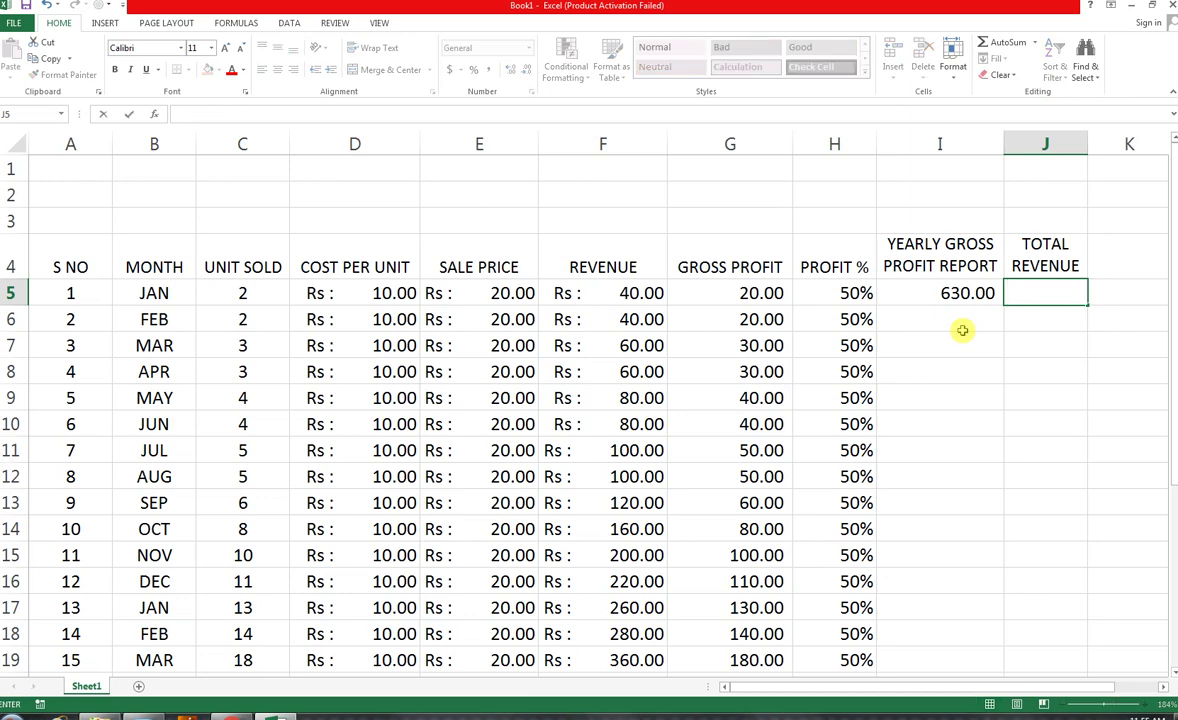
pyautogui.write('=SUM(')
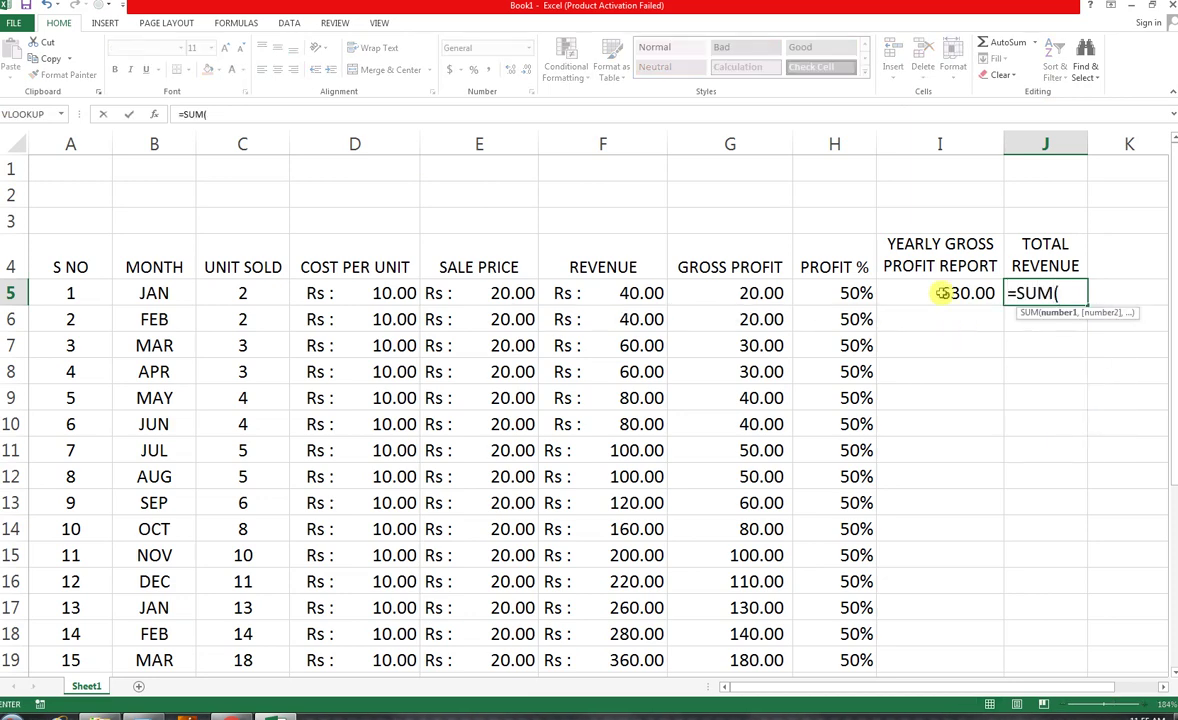
pyautogui.moveTo(605, 296); pyautogui.dragTo(601, 590)
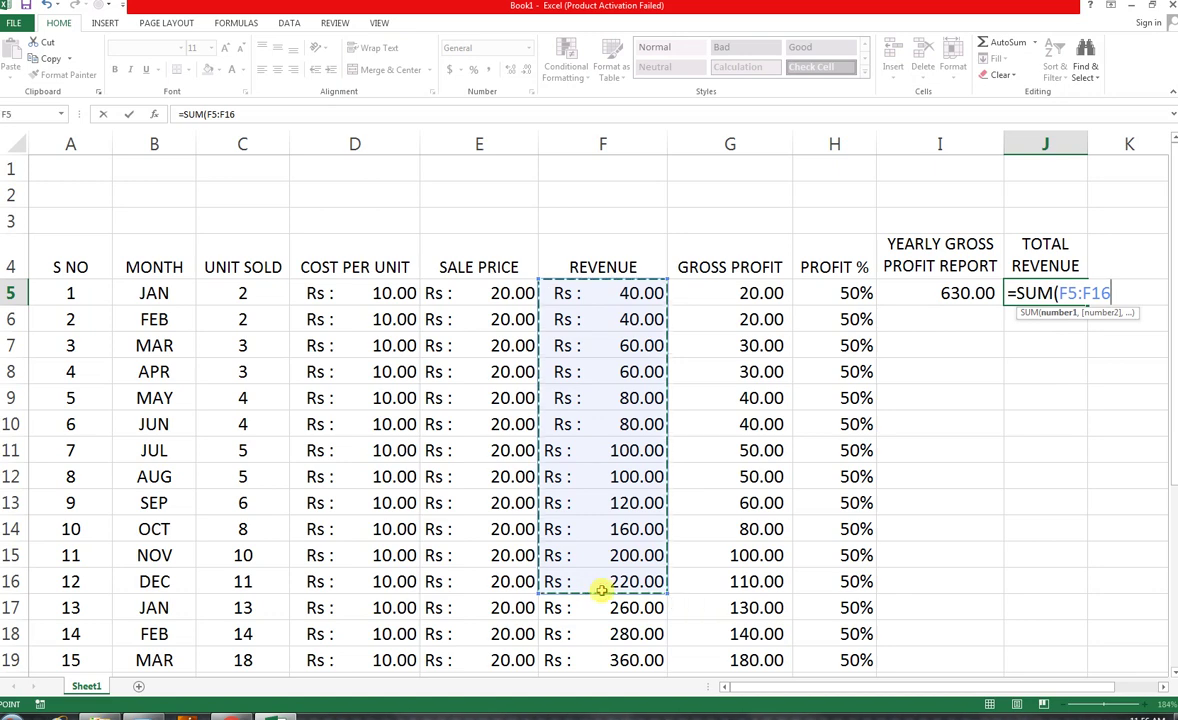
pyautogui.press('Return')
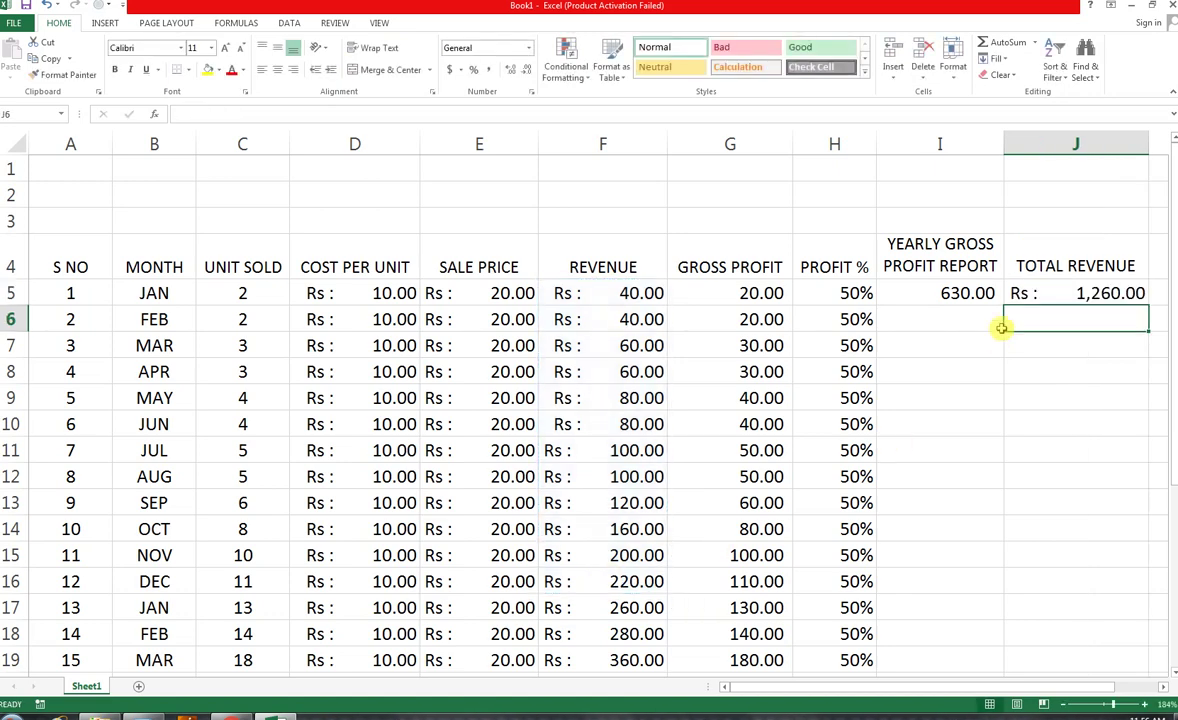
pyautogui.click(1059, 320)
pyautogui.moveTo(1052, 255); pyautogui.dragTo(78, 634)
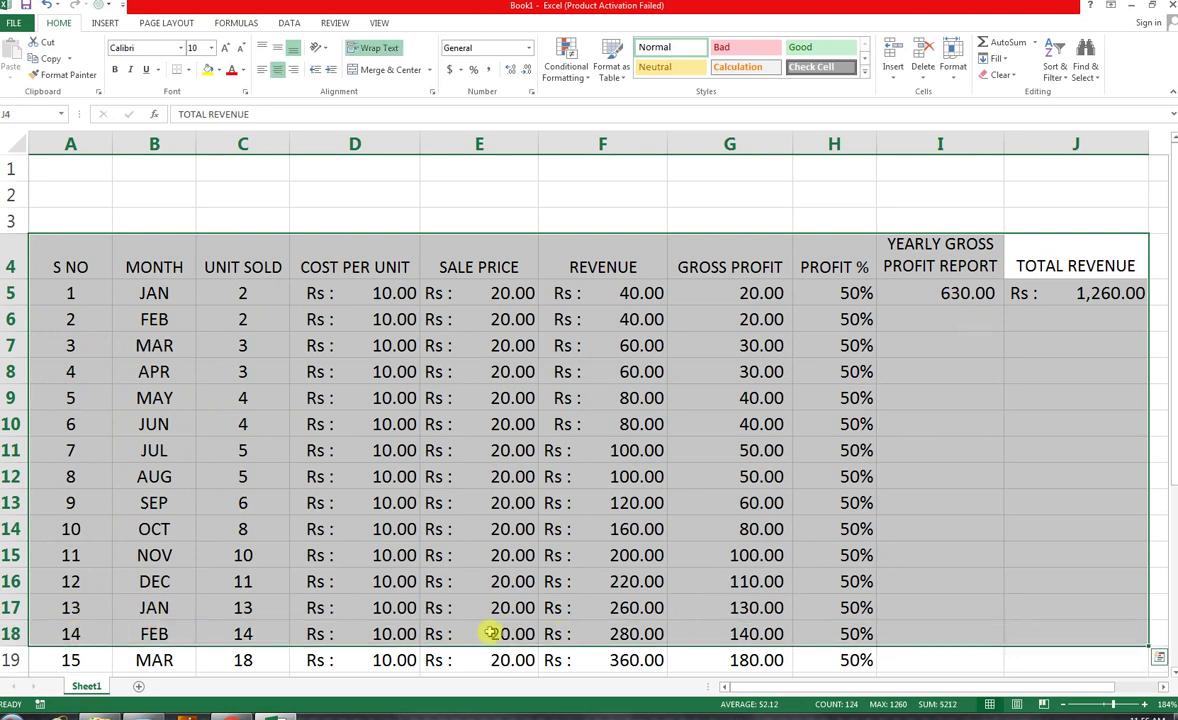
pyautogui.scroll(-1, 573, 639)
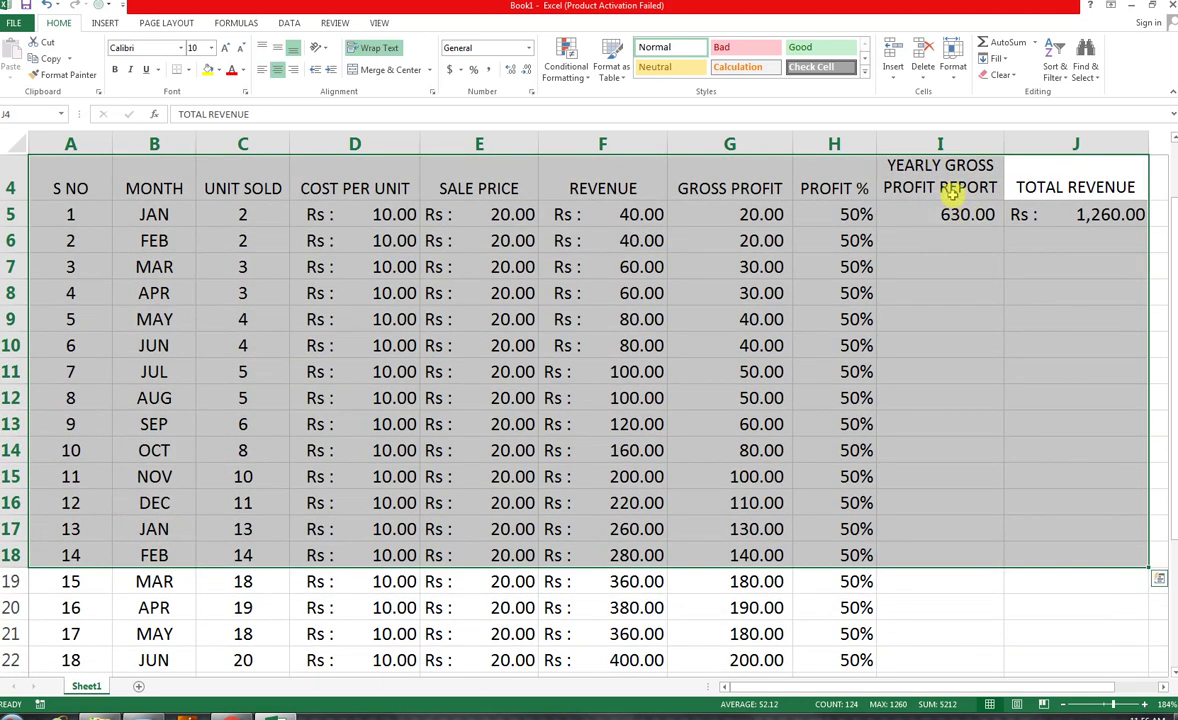
pyautogui.click(960, 214)
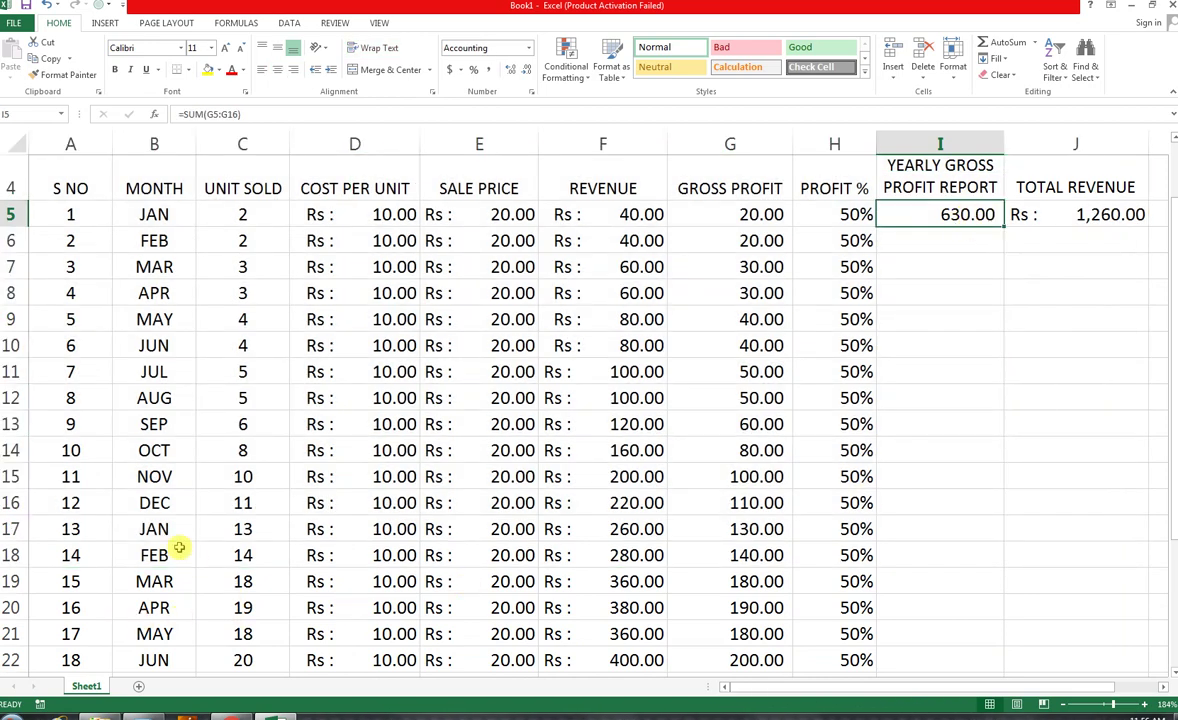
pyautogui.click(920, 525)
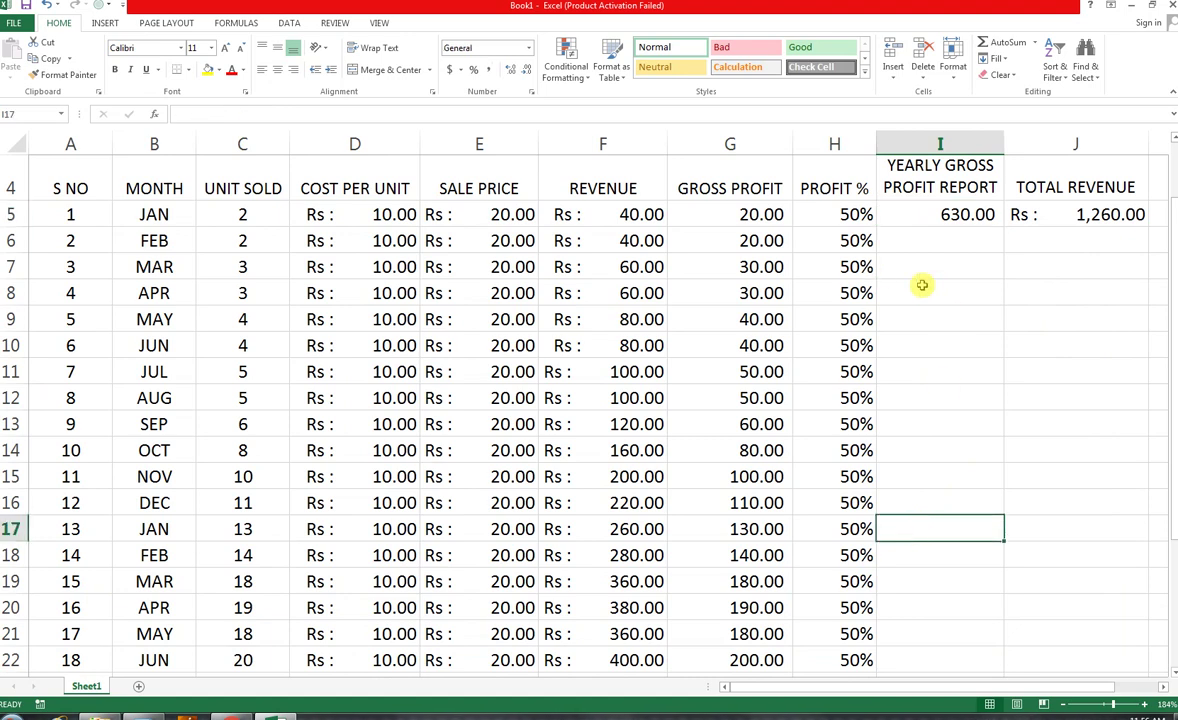
pyautogui.scroll(1, 930, 320)
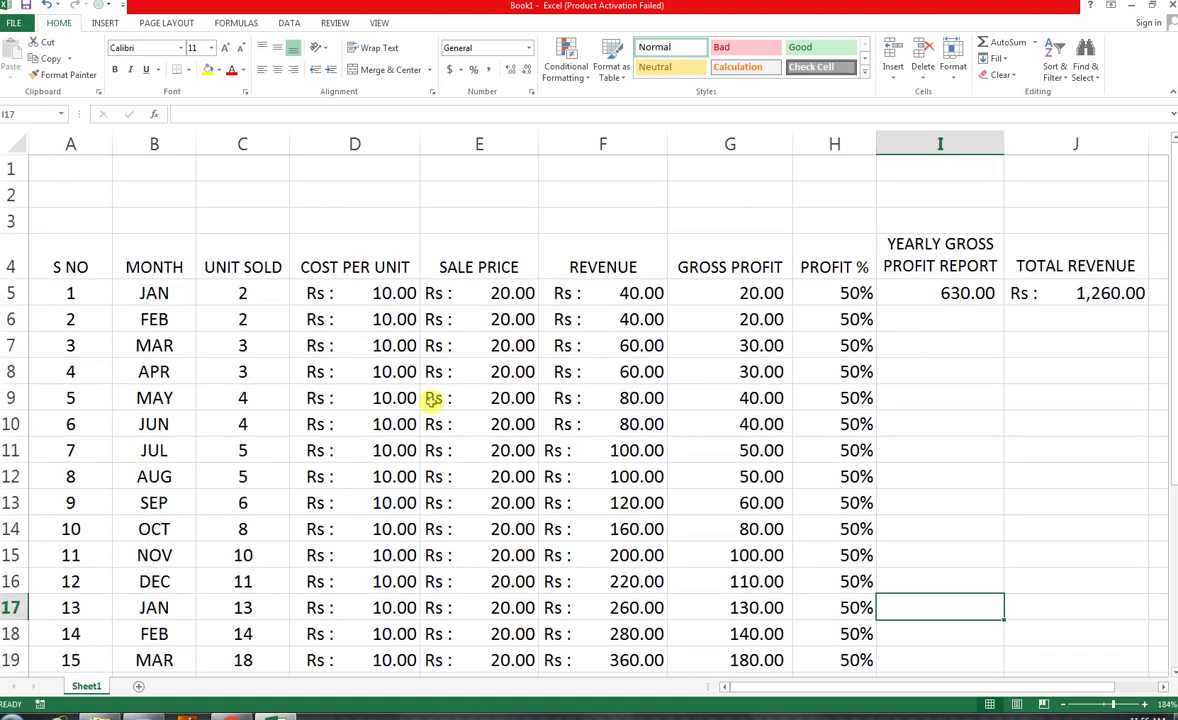
pyautogui.scroll(-1, 920, 600)
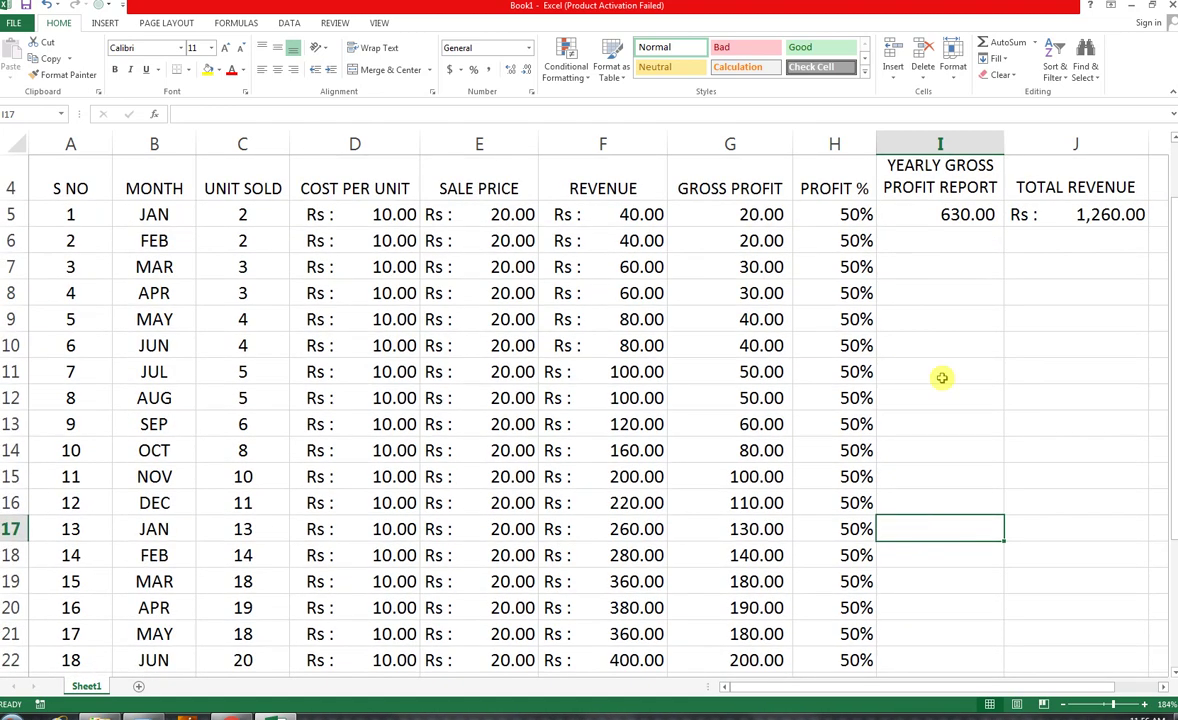
# - Copy the yearly gross profit and total revenue headings from I4:J4 to I16:J16
pyautogui.moveTo(952, 163); pyautogui.dragTo(1107, 184)
pyautogui.hotkey('ctrl', 'c')
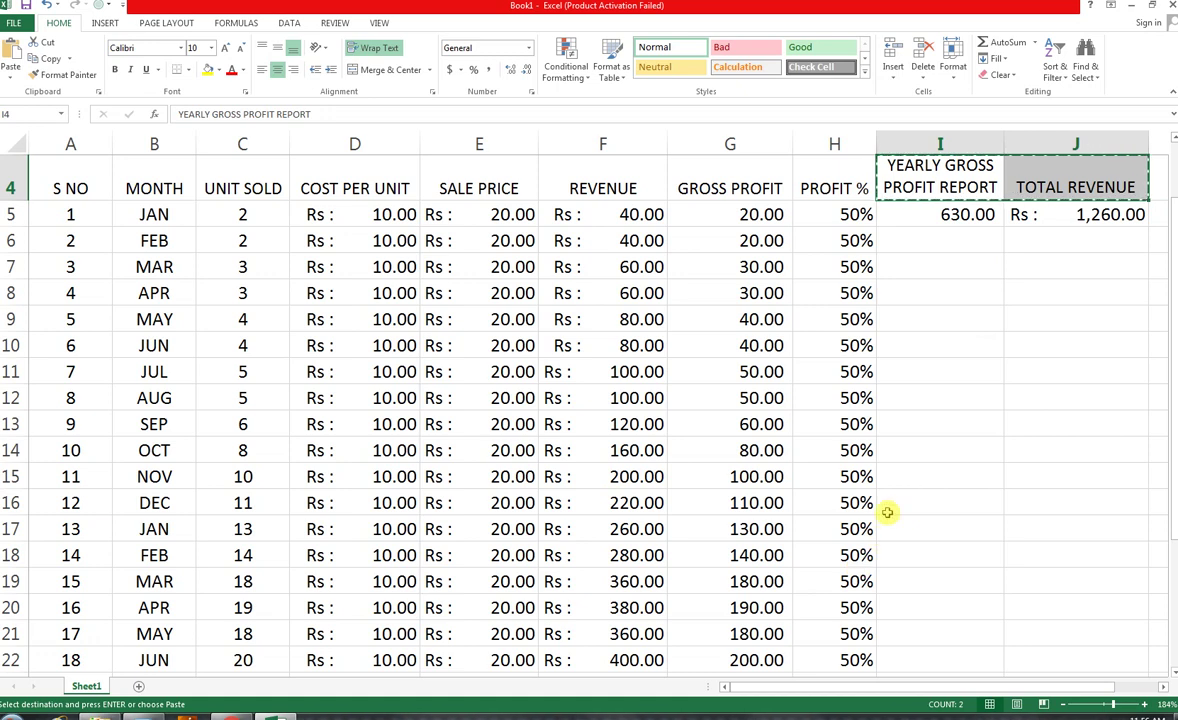
pyautogui.click(889, 504)
pyautogui.hotkey('ctrl', 'v')
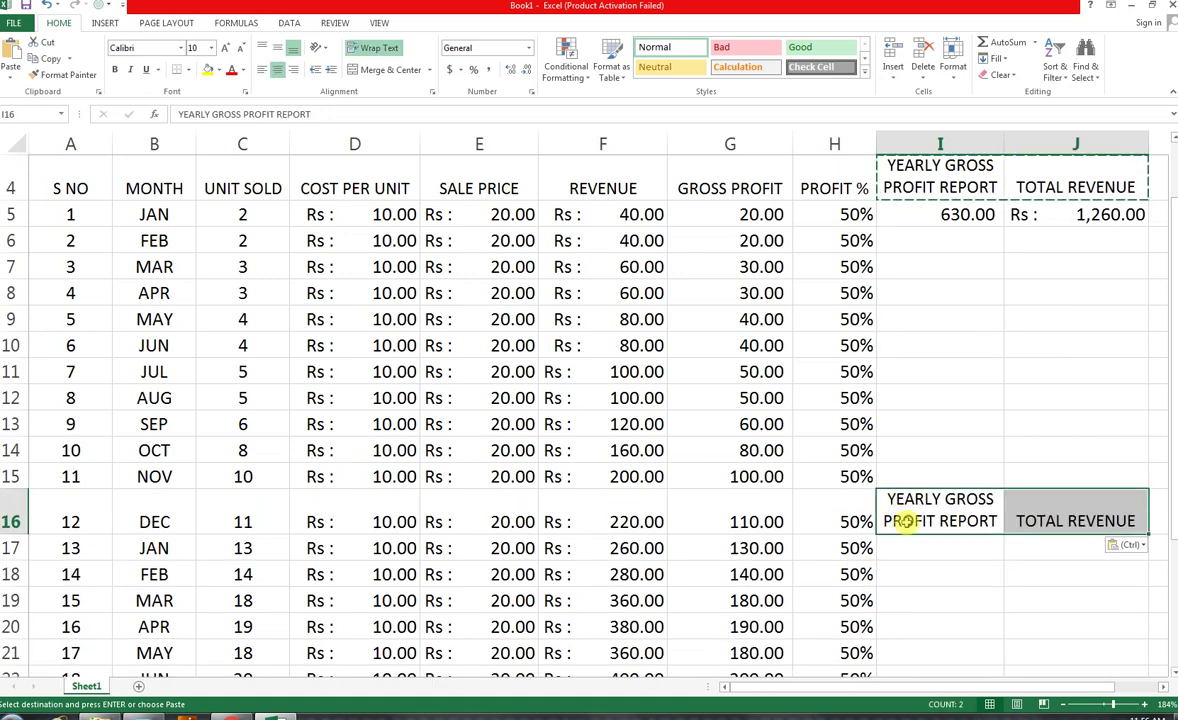
# - Total the second block's gross profit in cell I17 with a SUM of G16:G28
pyautogui.click(912, 551)
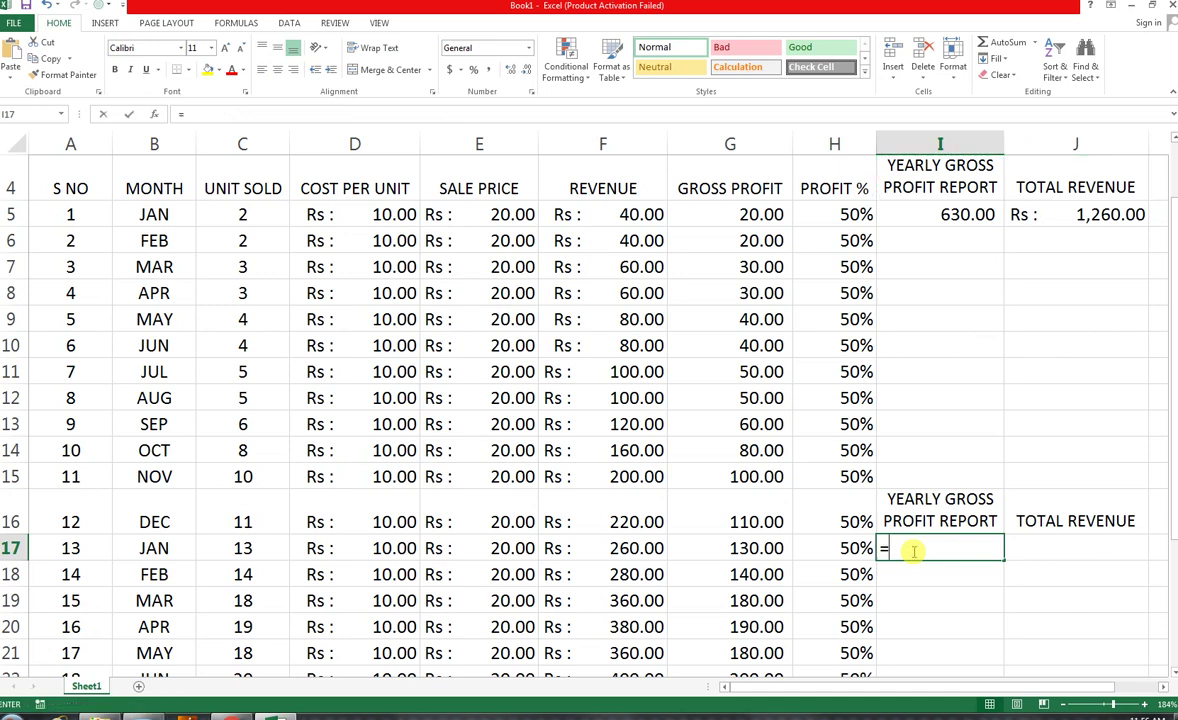
pyautogui.write('=SU')
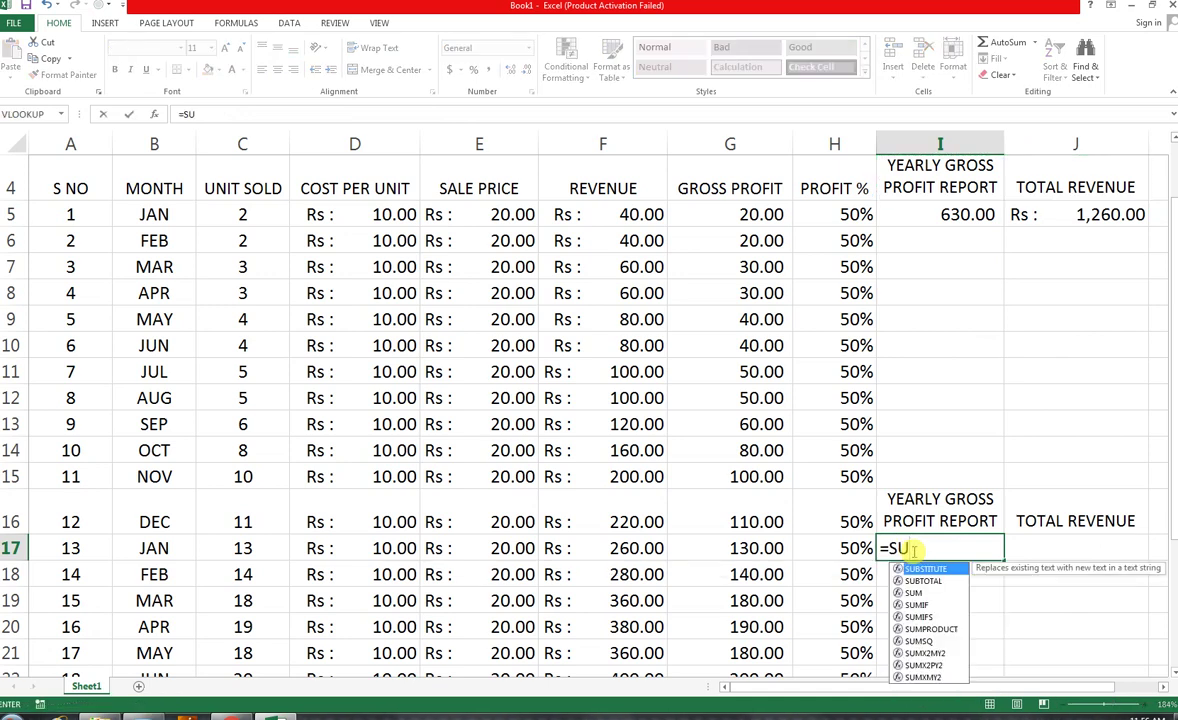
pyautogui.write('m(')
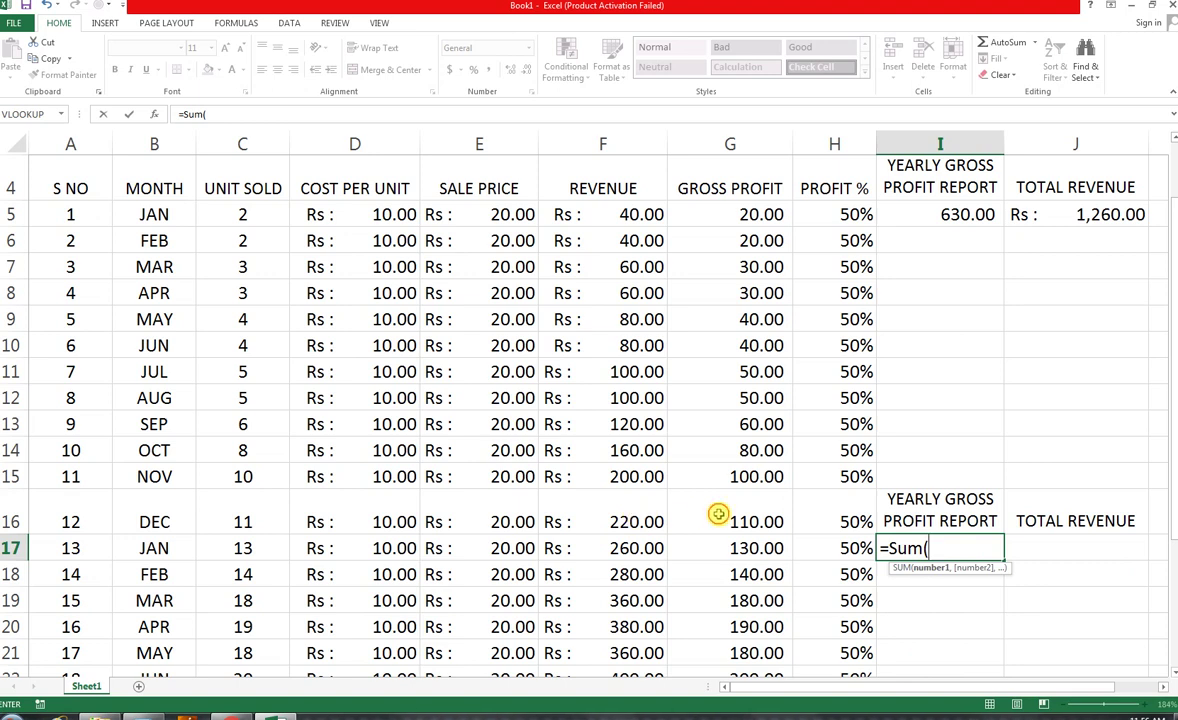
pyautogui.moveTo(718, 514); pyautogui.dragTo(727, 648)
pyautogui.press('Return')
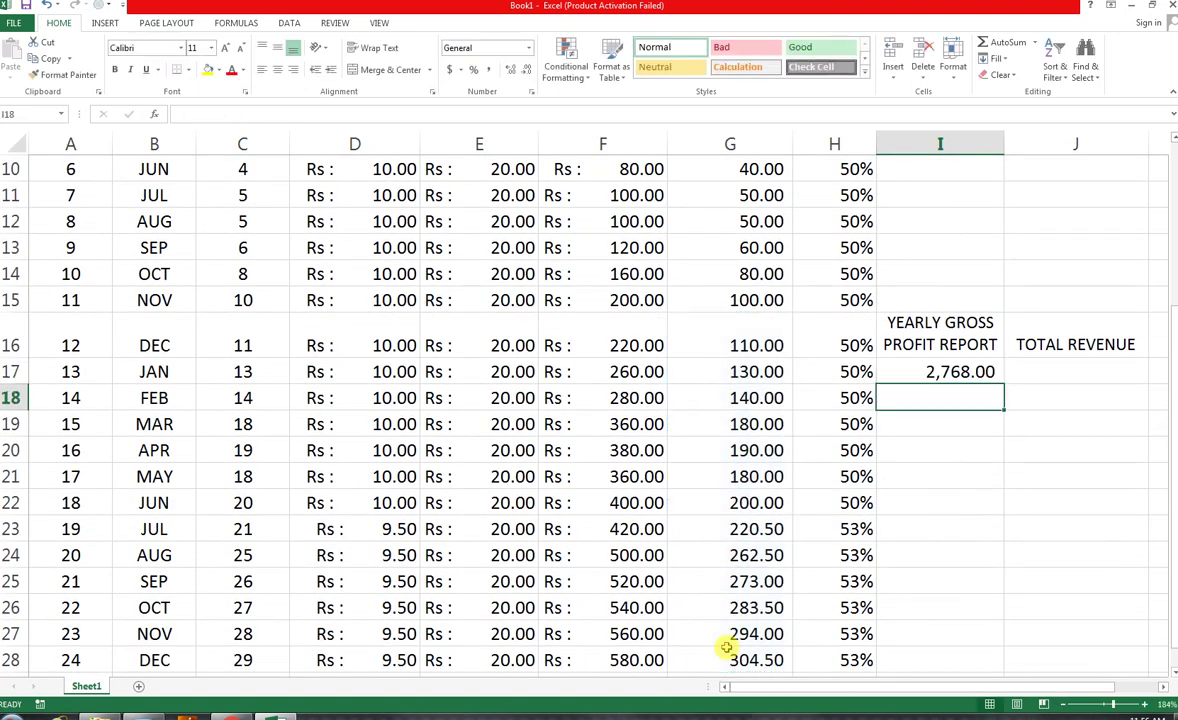
# - Total the second year's revenue in cell J17 with a SUM of F17:F28
pyautogui.press('Right')
pyautogui.press('Up')
pyautogui.write('=SUM(')
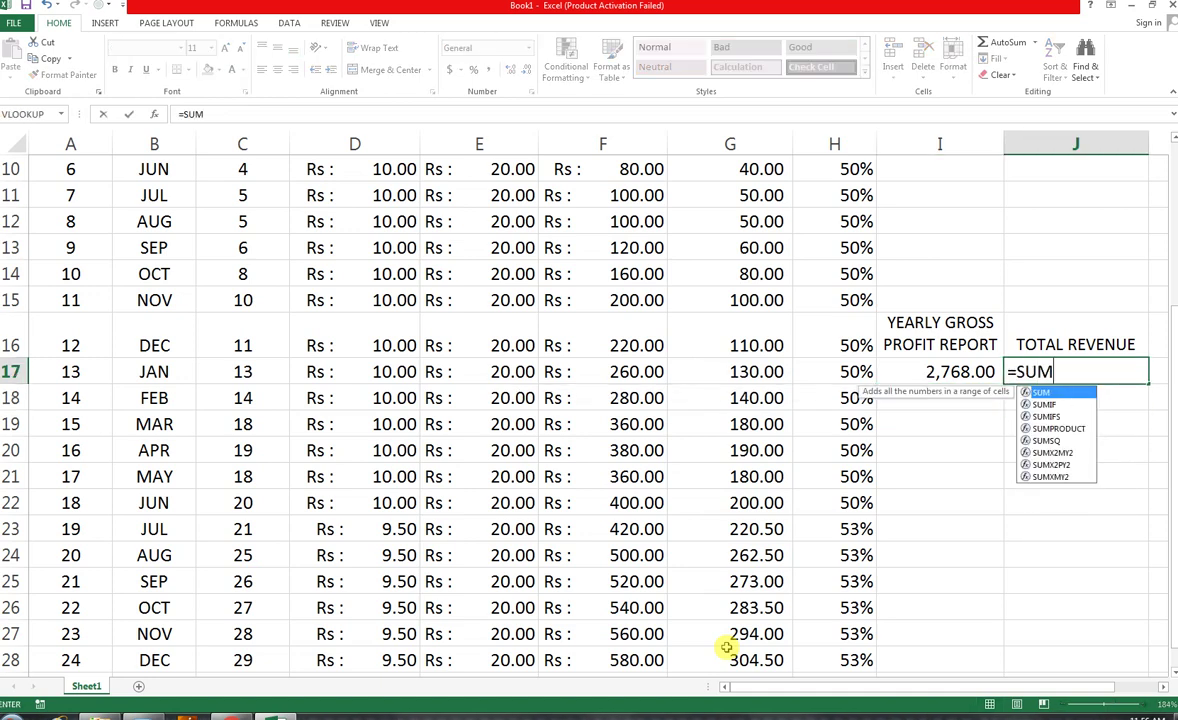
pyautogui.press('Left')
pyautogui.press('Left')
pyautogui.press('Left')
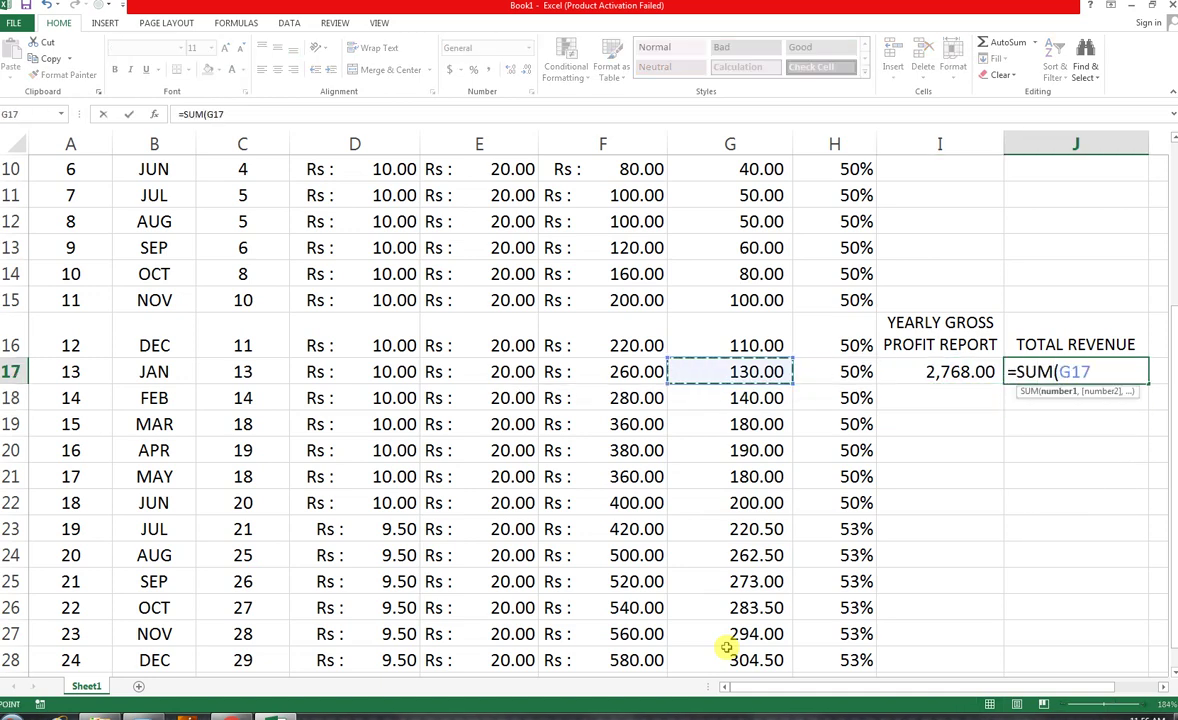
pyautogui.press('Left')
pyautogui.hotkey('shift', 'Down')
pyautogui.hotkey('shift', 'Down')
pyautogui.hotkey('shift', 'Down')
pyautogui.hotkey('shift', 'Down')
pyautogui.hotkey('shift', 'Down')
pyautogui.hotkey('shift', 'Down')
pyautogui.hotkey('shift', 'Down')
pyautogui.hotkey('shift', 'Down')
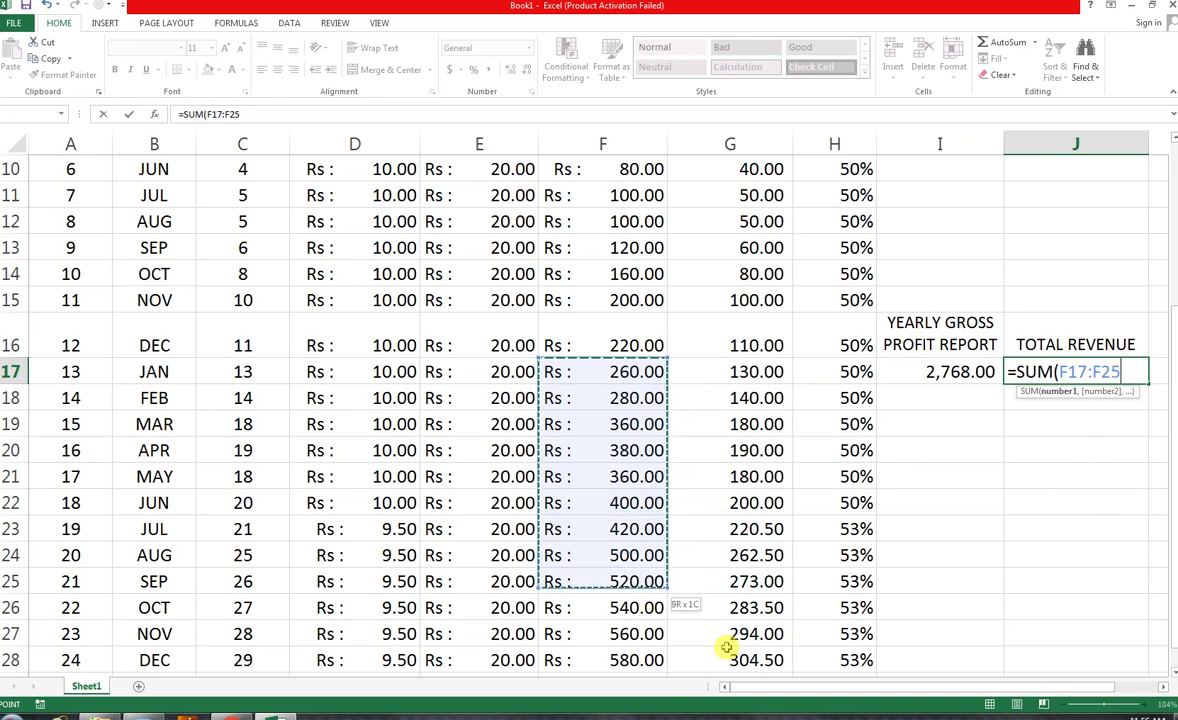
pyautogui.hotkey('shift', 'Down')
pyautogui.hotkey('shift', 'Down')
pyautogui.hotkey('shift', 'Down')
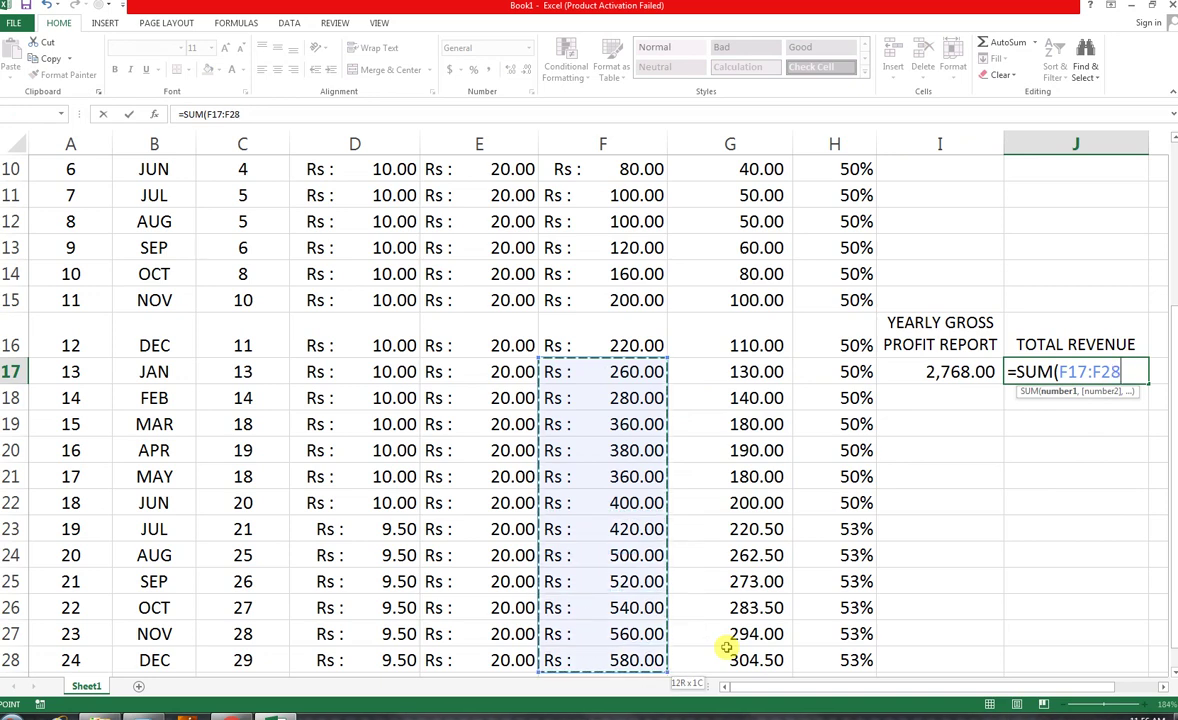
pyautogui.press('Return')
pyautogui.scroll(2, 729, 646)
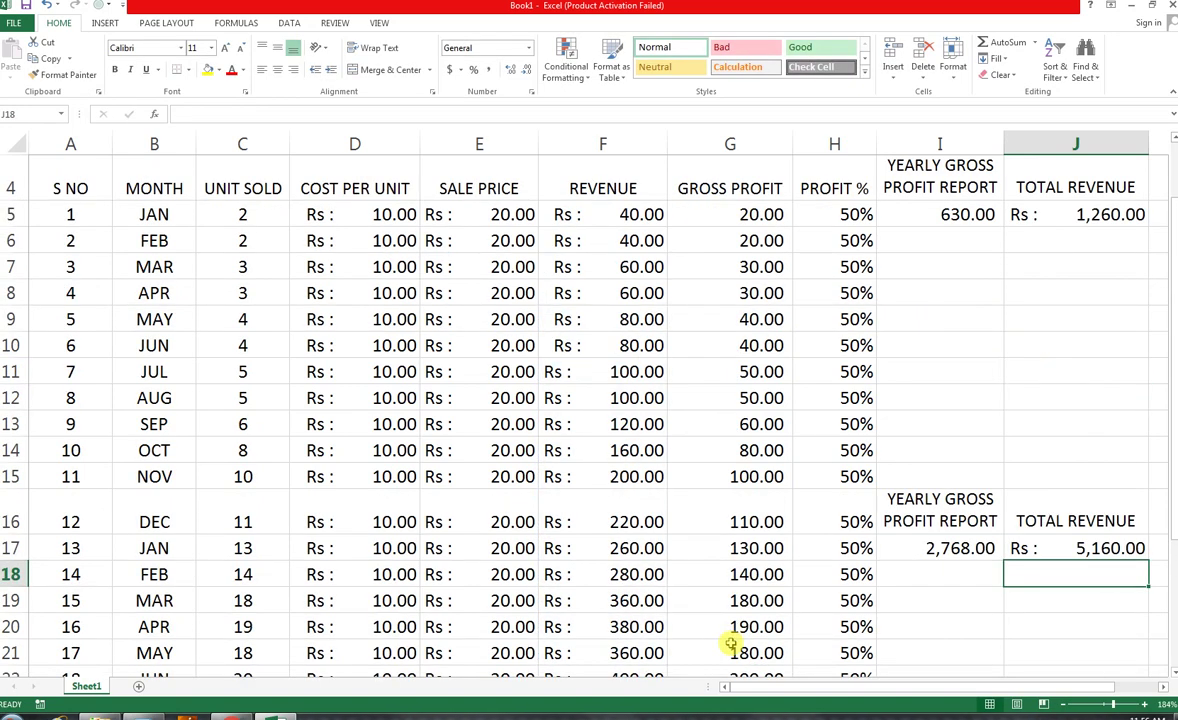
pyautogui.scroll(1, 729, 649)
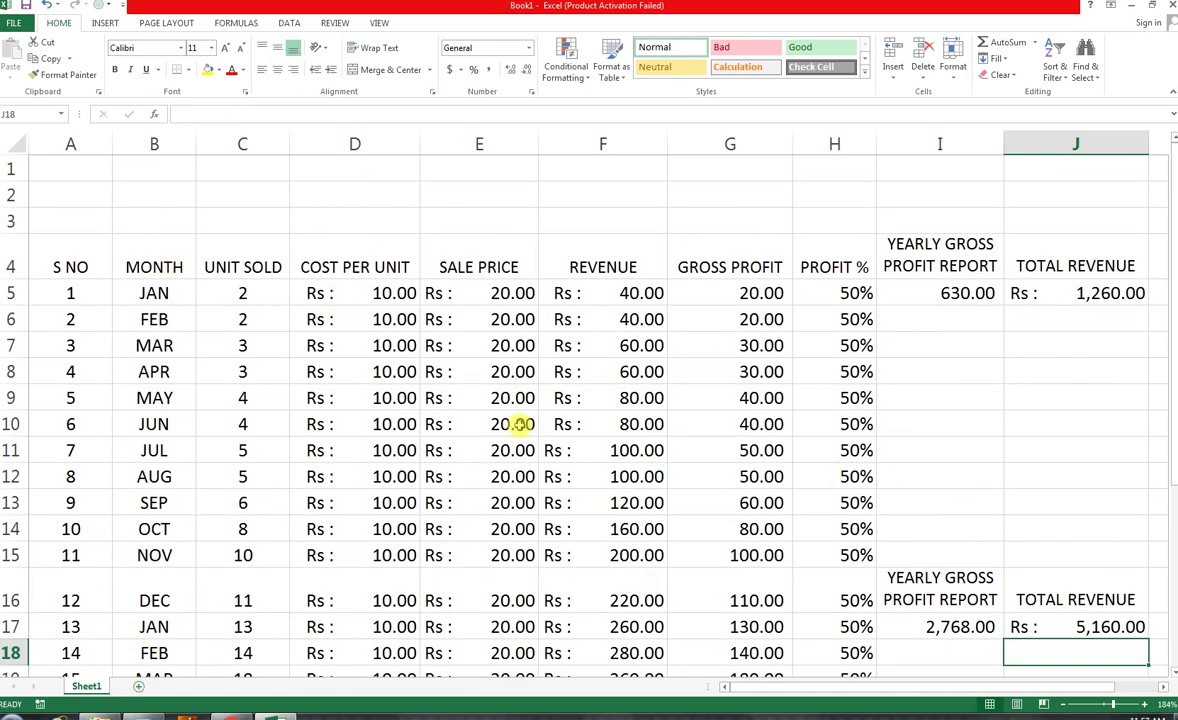
# - Create a copy of Sheet1 in the same workbook, placed before the original
pyautogui.rightClick(95, 689)
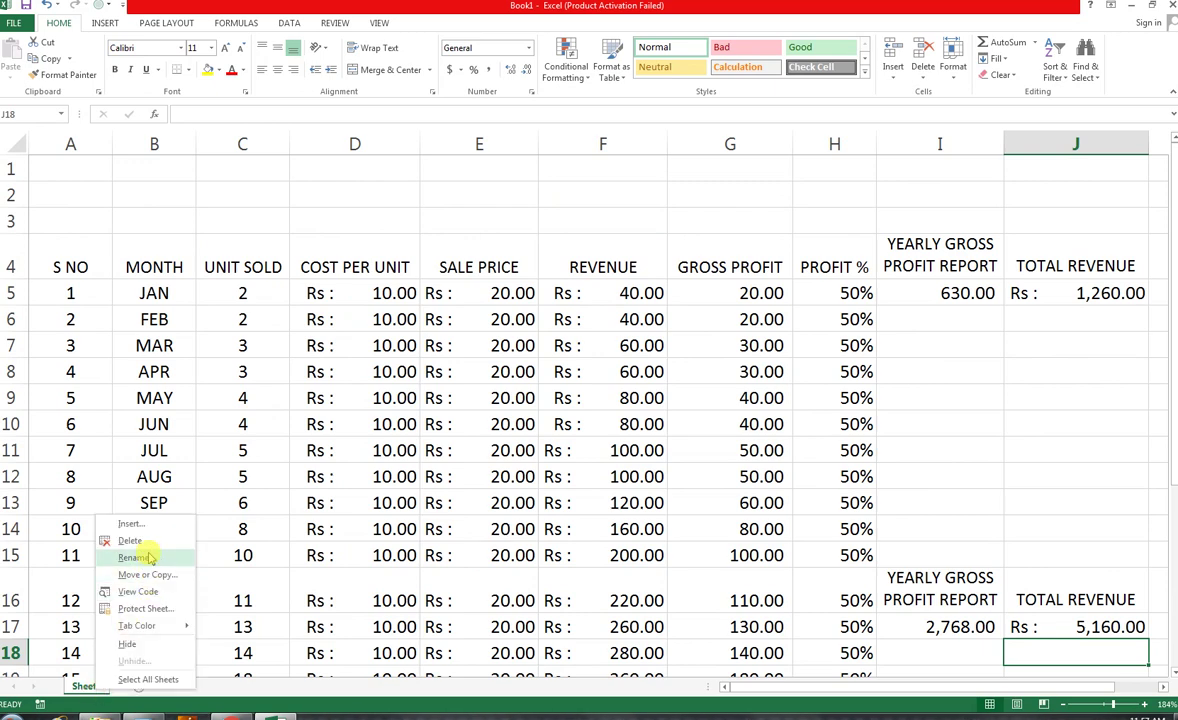
pyautogui.click(146, 575)
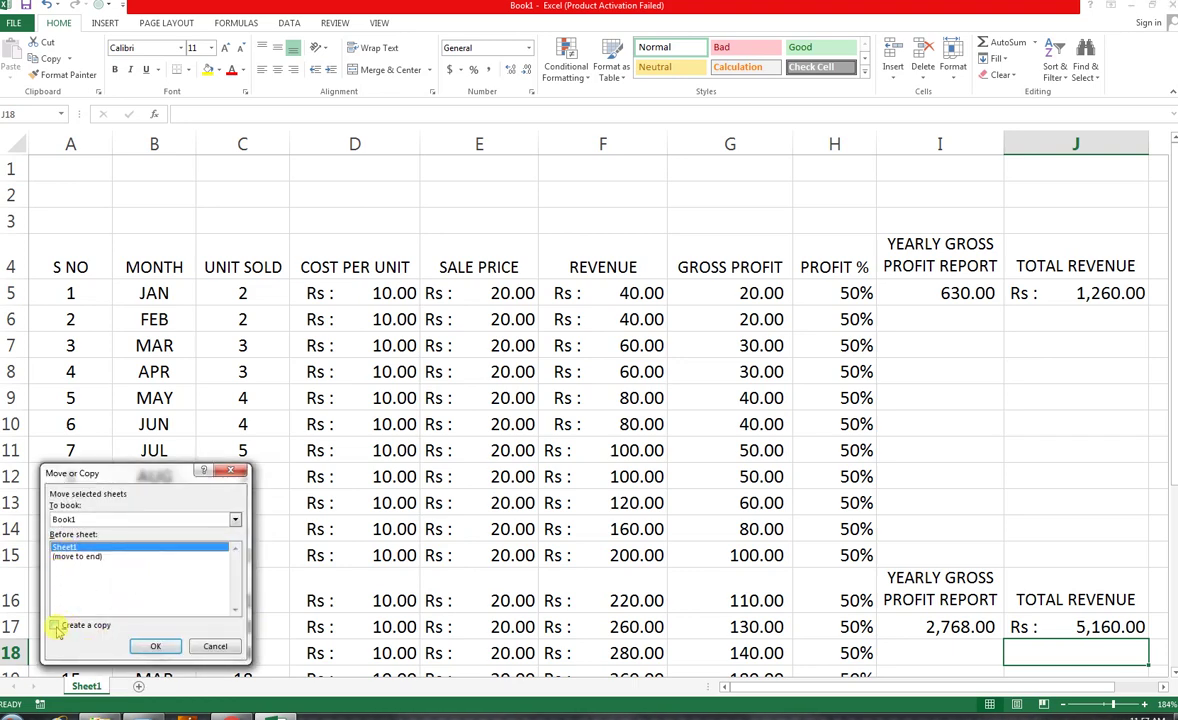
pyautogui.click(155, 646)
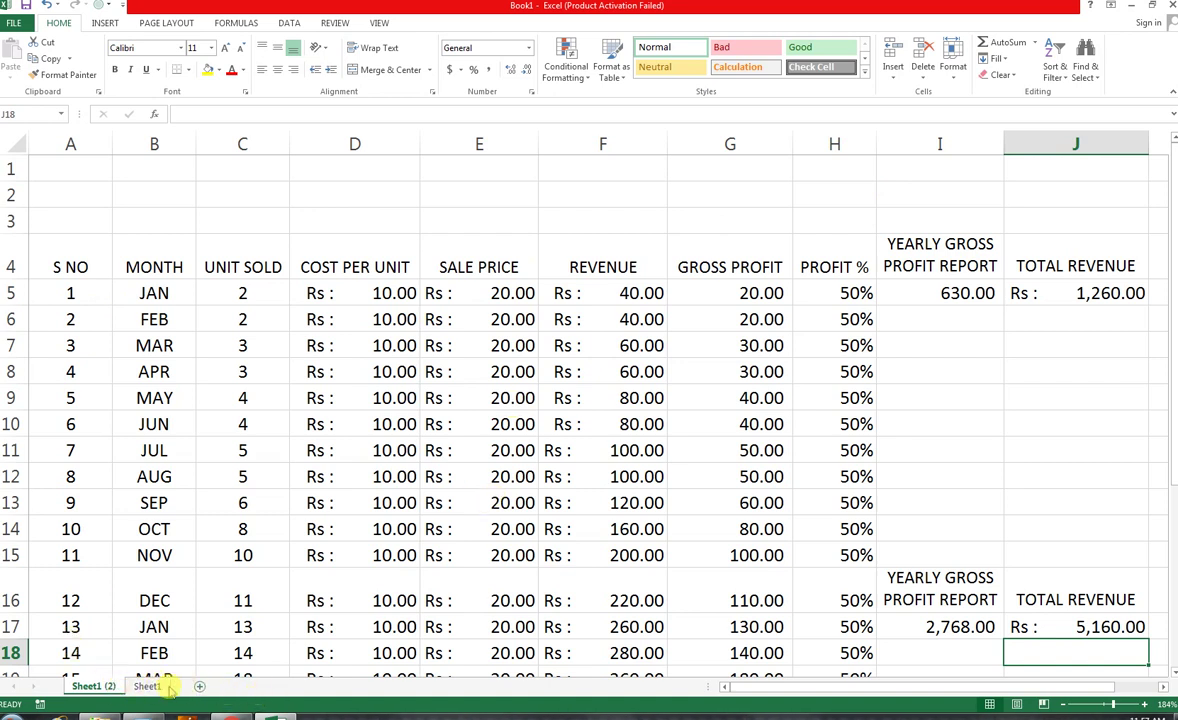
# - Rename the copied sheet YEAR 2018 and the original Sheet1 YEAR 2017
pyautogui.doubleClick(100, 686)
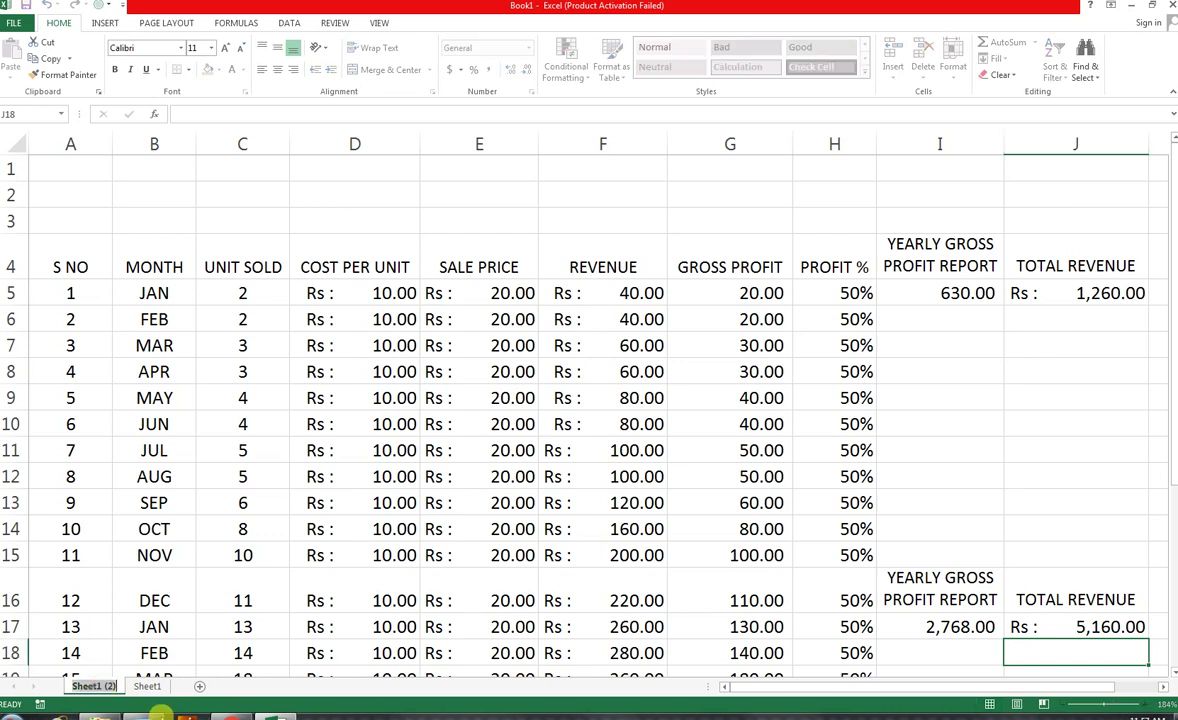
pyautogui.write('YEAR 2018')
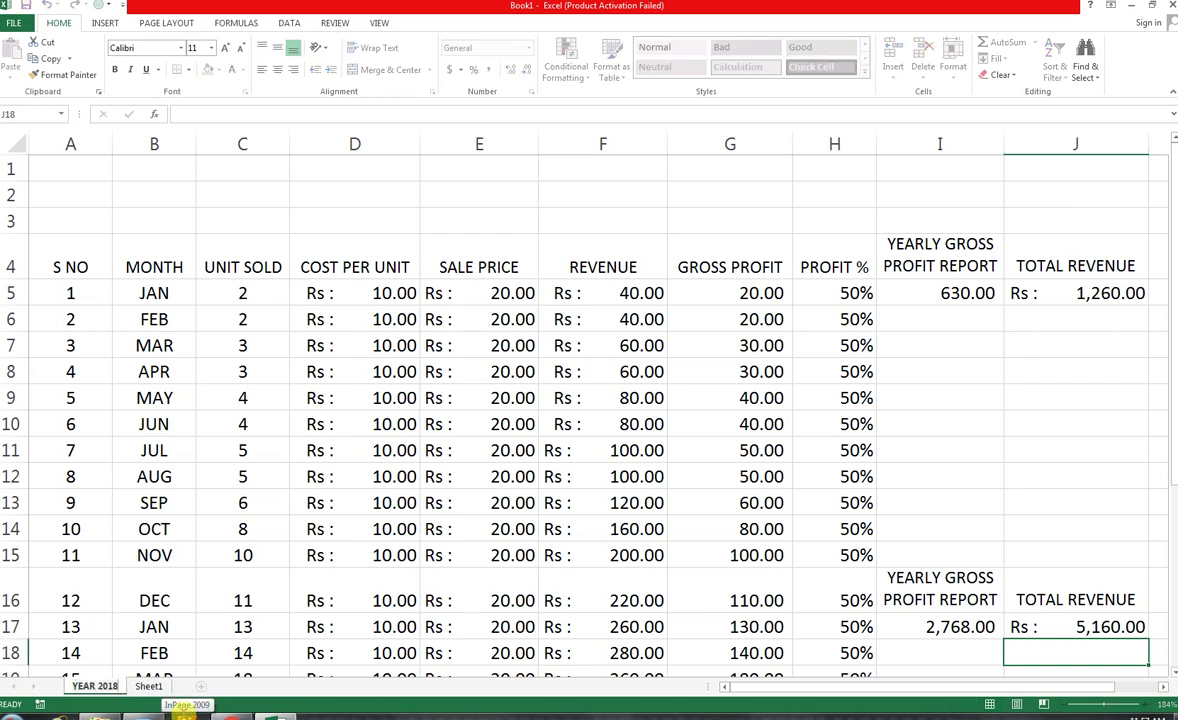
pyautogui.click(148, 686)
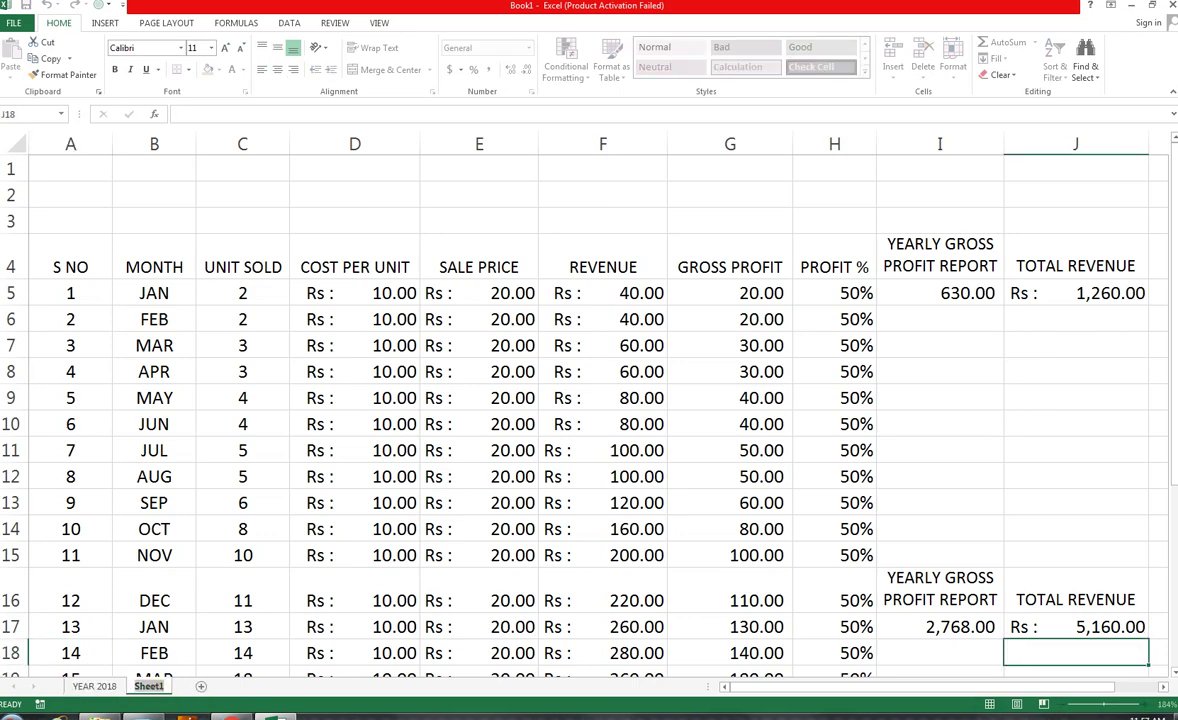
pyautogui.write('YEAR 2017')
pyautogui.click(455, 503)
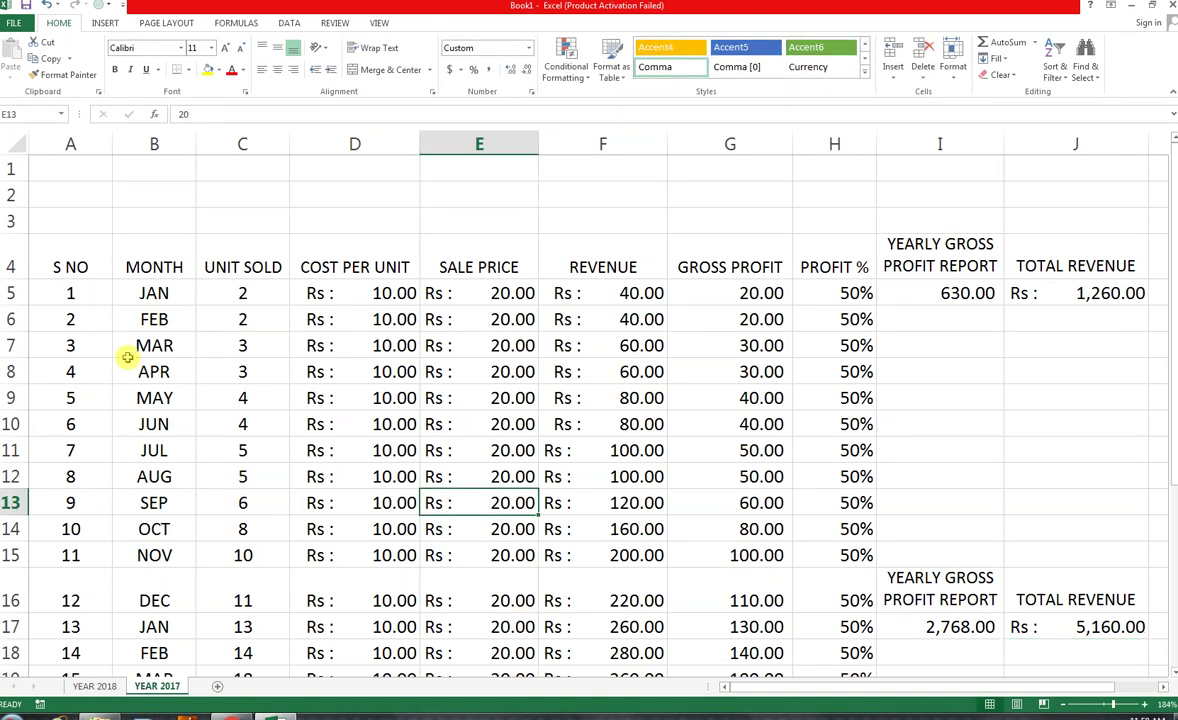
# - Apply all borders to A4:J15 on the YEAR 2017 sheet and insert a blank row above row 2
pyautogui.click(73, 258)
pyautogui.moveTo(73, 258); pyautogui.dragTo(1115, 555)
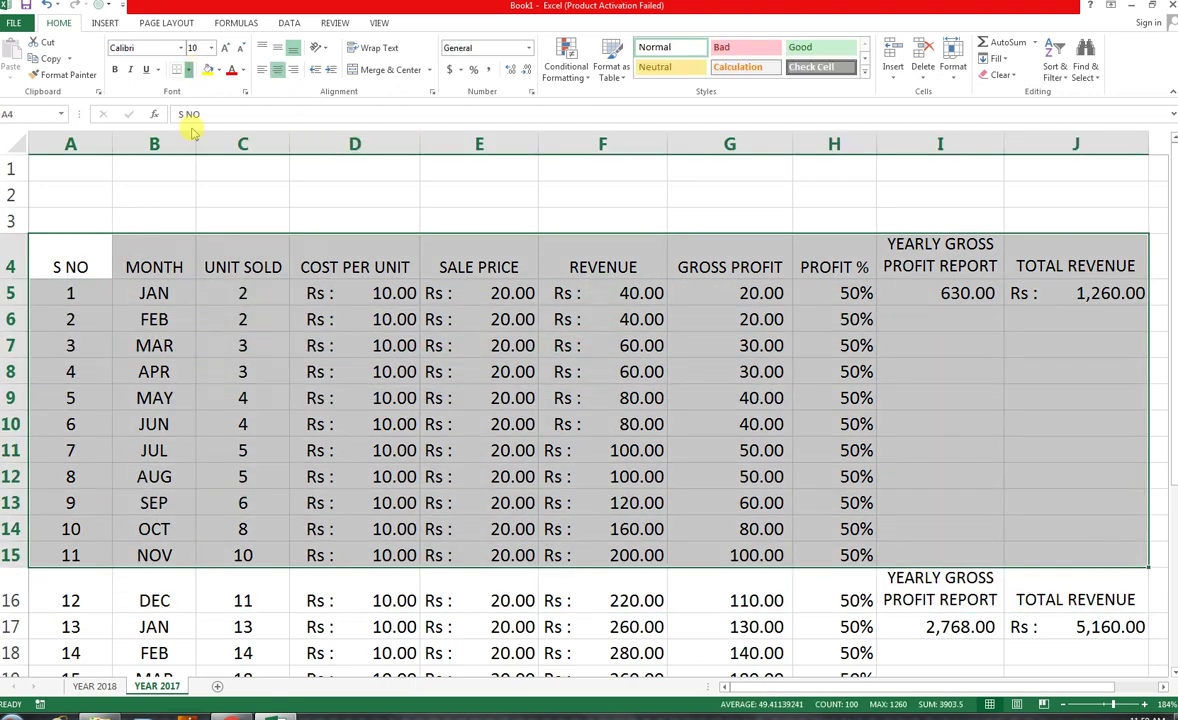
pyautogui.click(188, 69)
pyautogui.click(198, 192)
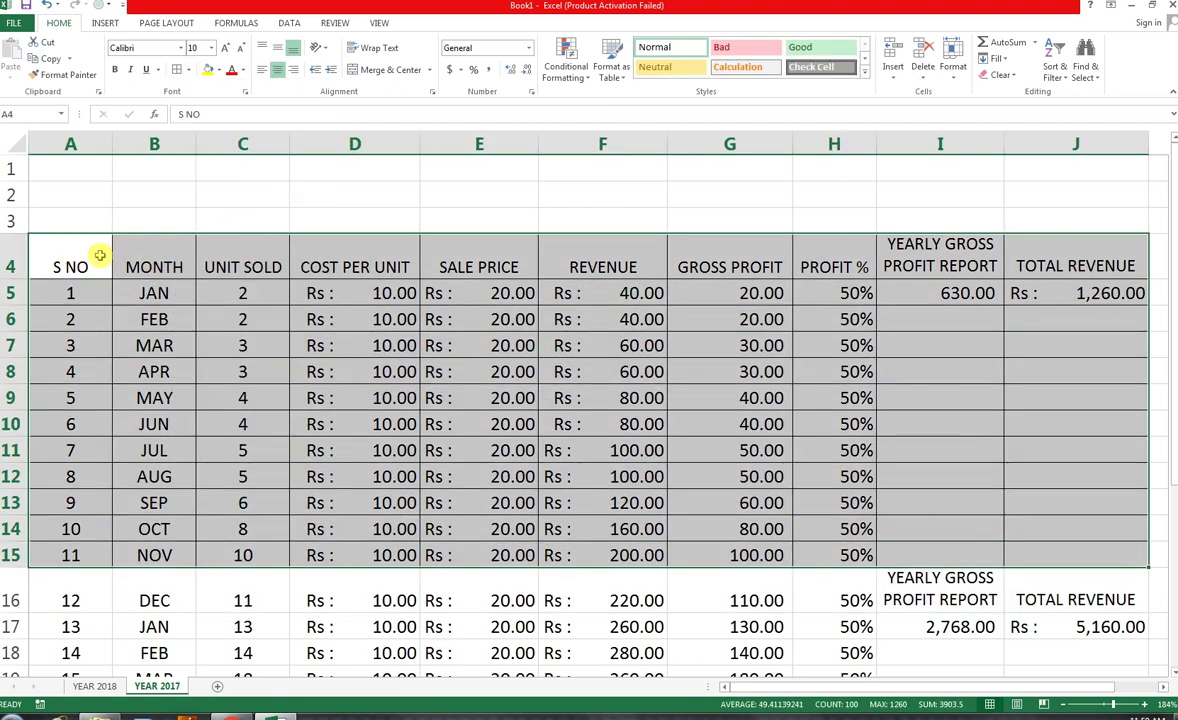
pyautogui.click(12, 193)
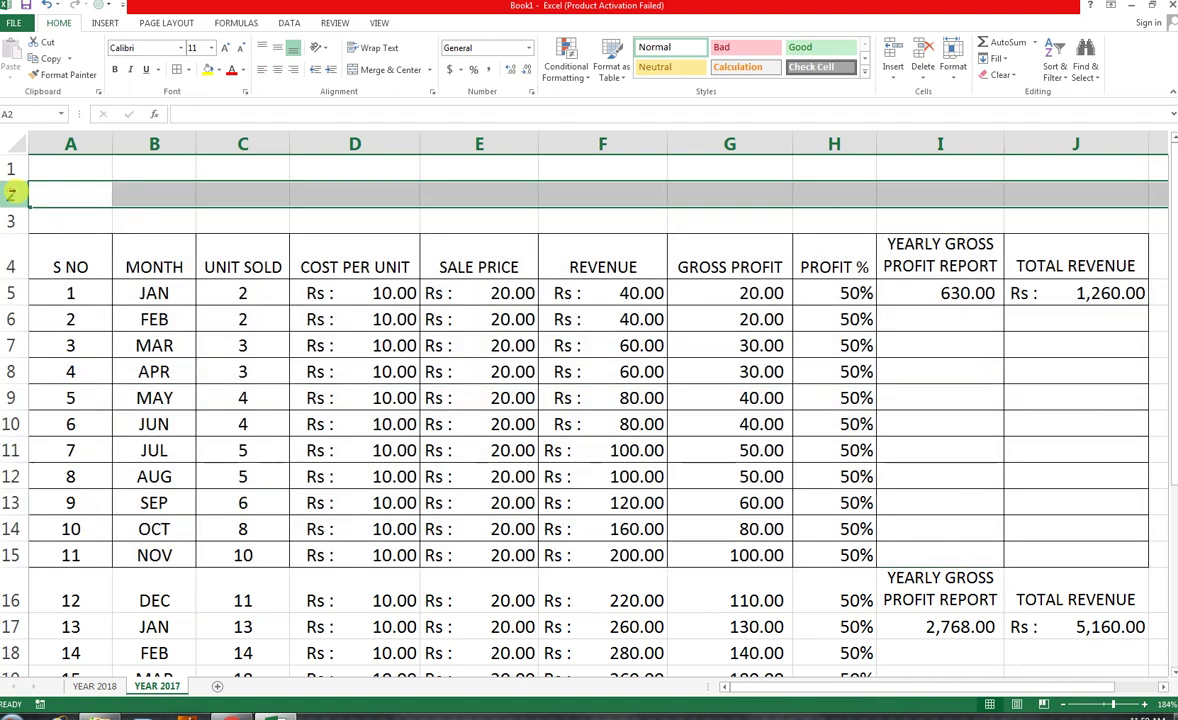
pyautogui.hotkey('ctrl', '+')
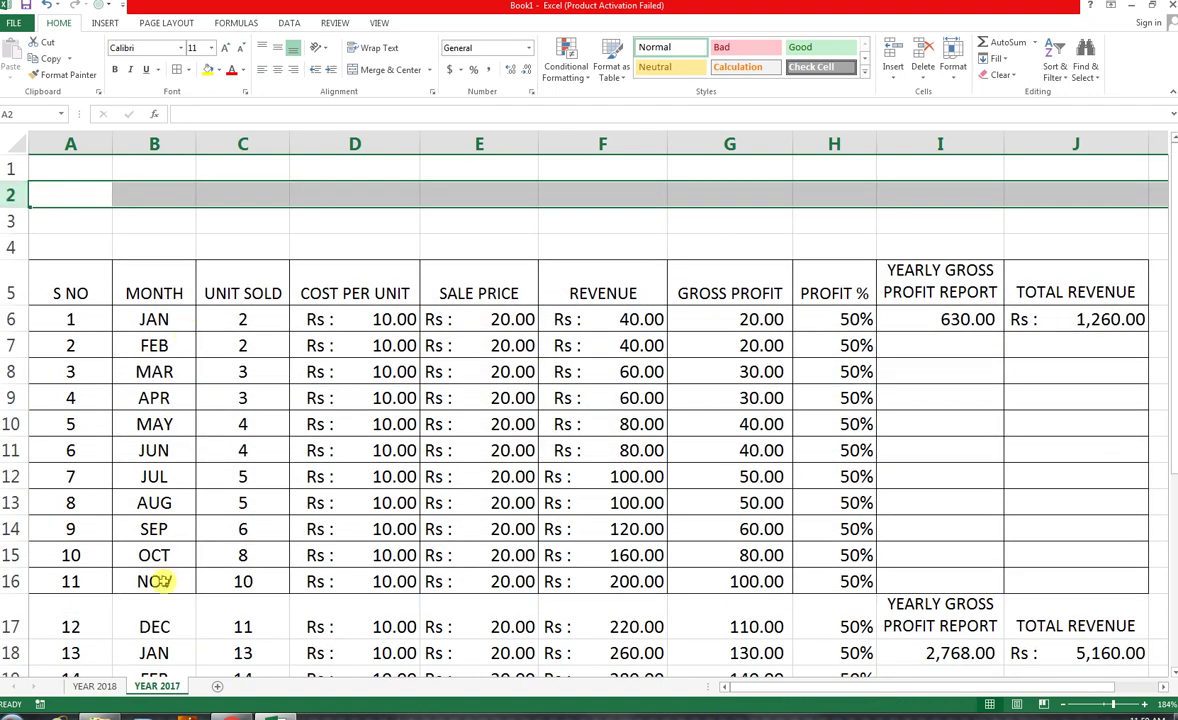
# - Apply all borders to the rest of the table, A17:J29
pyautogui.scroll(-2, 75, 555)
pyautogui.moveTo(85, 440); pyautogui.dragTo(1108, 662)
pyautogui.click(170, 70)
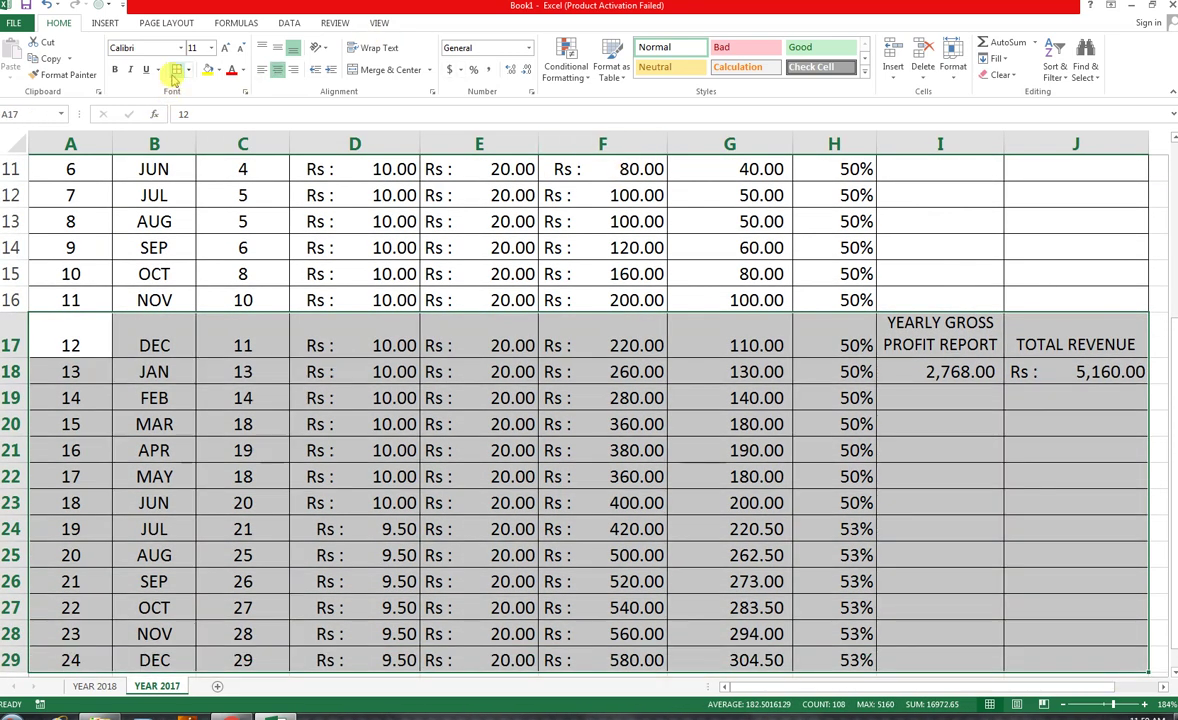
pyautogui.scroll(3, 499, 346)
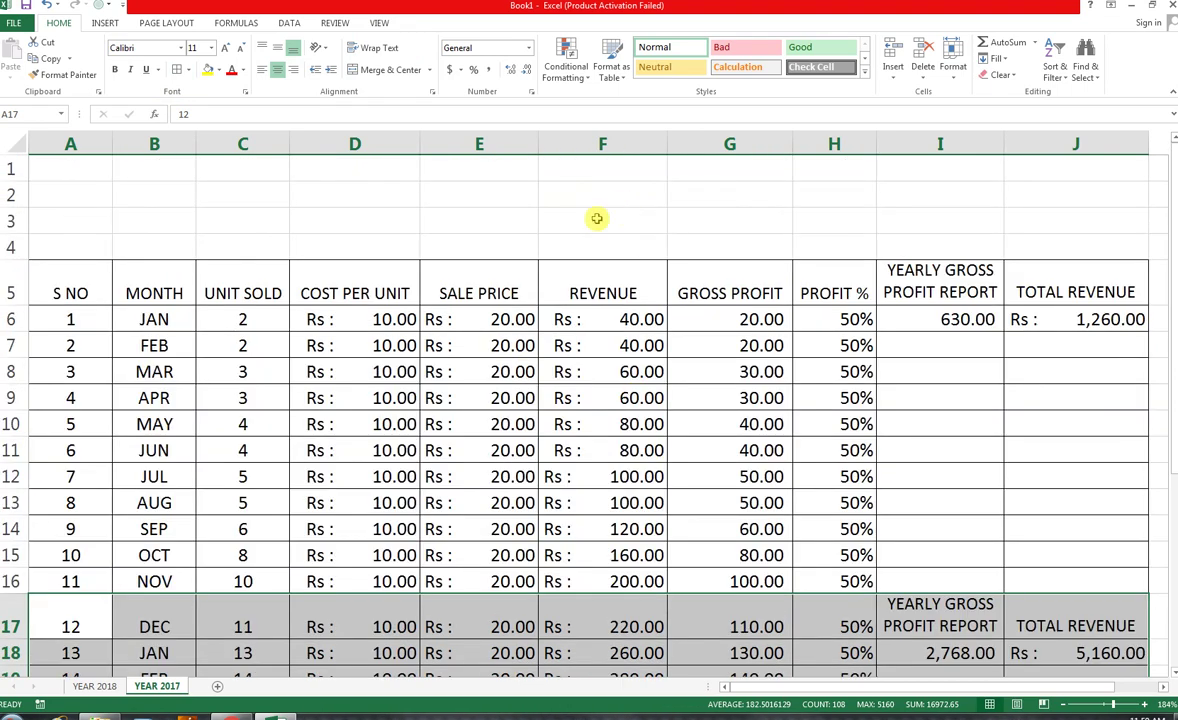
pyautogui.click(556, 399)
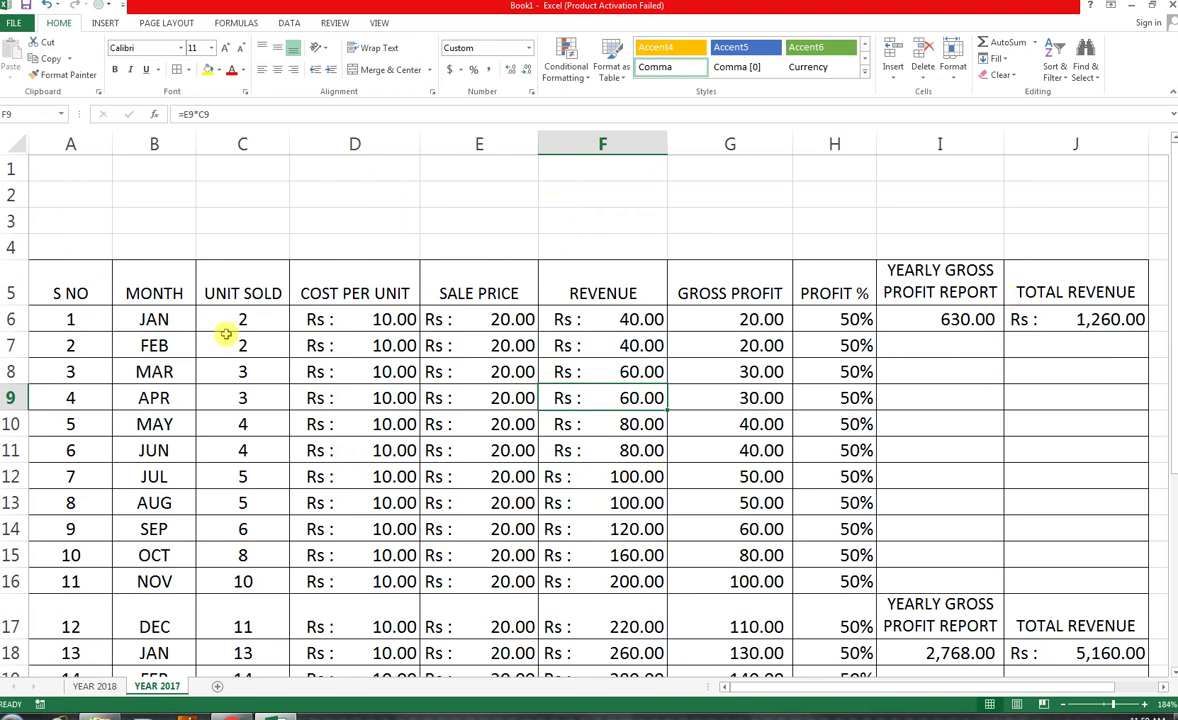
# - Fill the header row A5:J5 with a dark blue theme colour
pyautogui.moveTo(76, 268); pyautogui.dragTo(1123, 273)
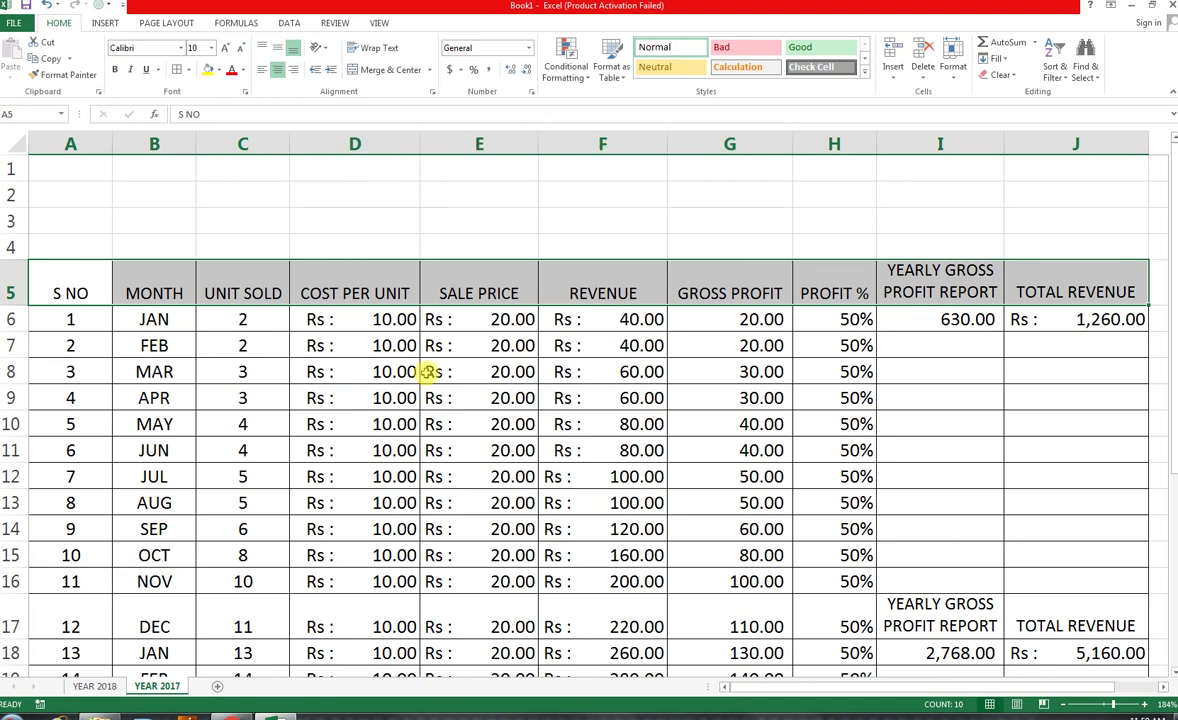
pyautogui.hotkey('ctrl', 'q')
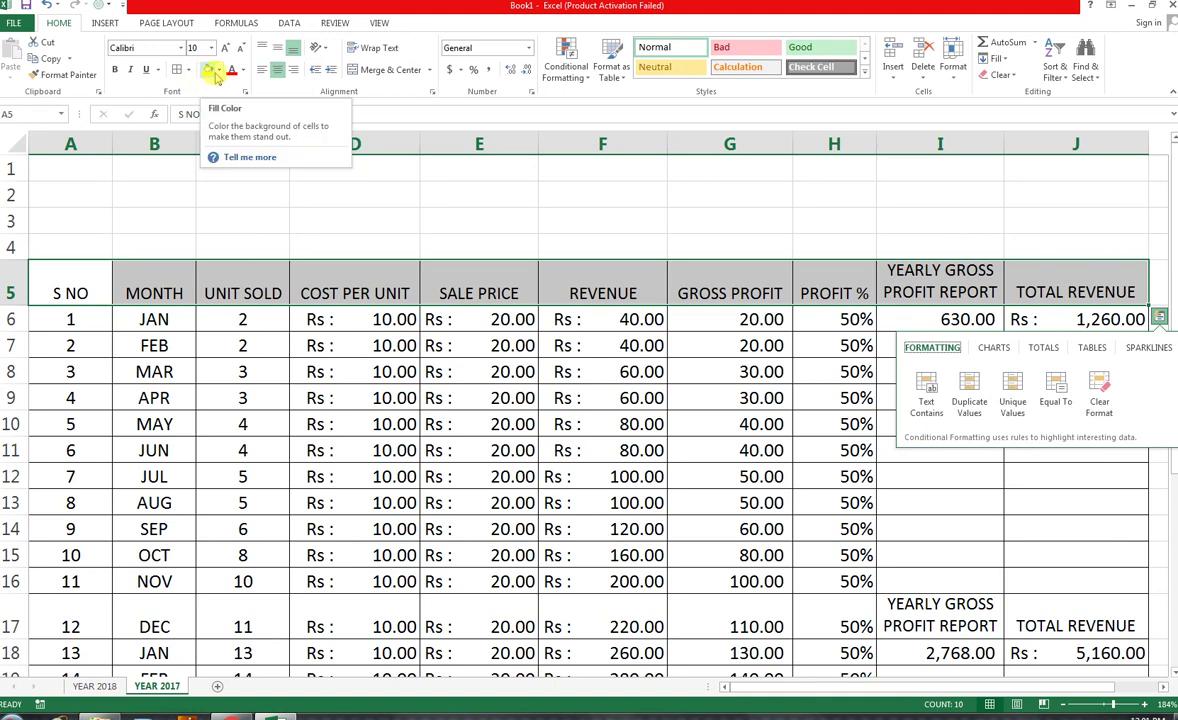
pyautogui.click(218, 70)
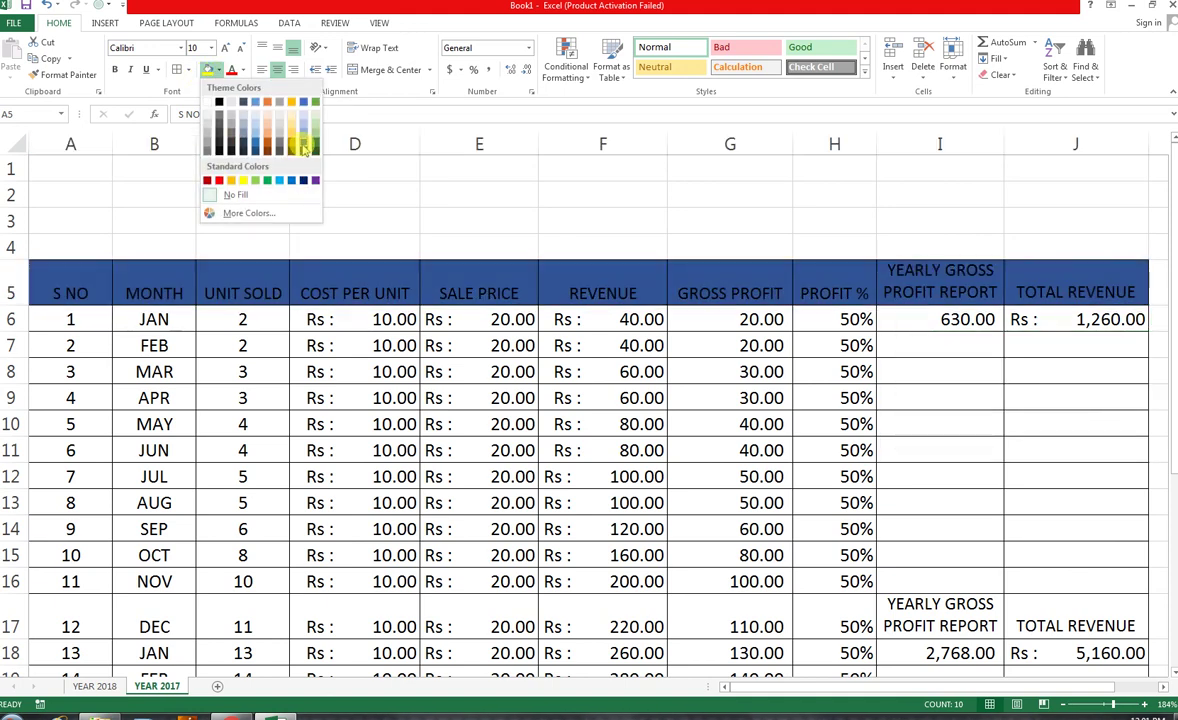
pyautogui.click(303, 148)
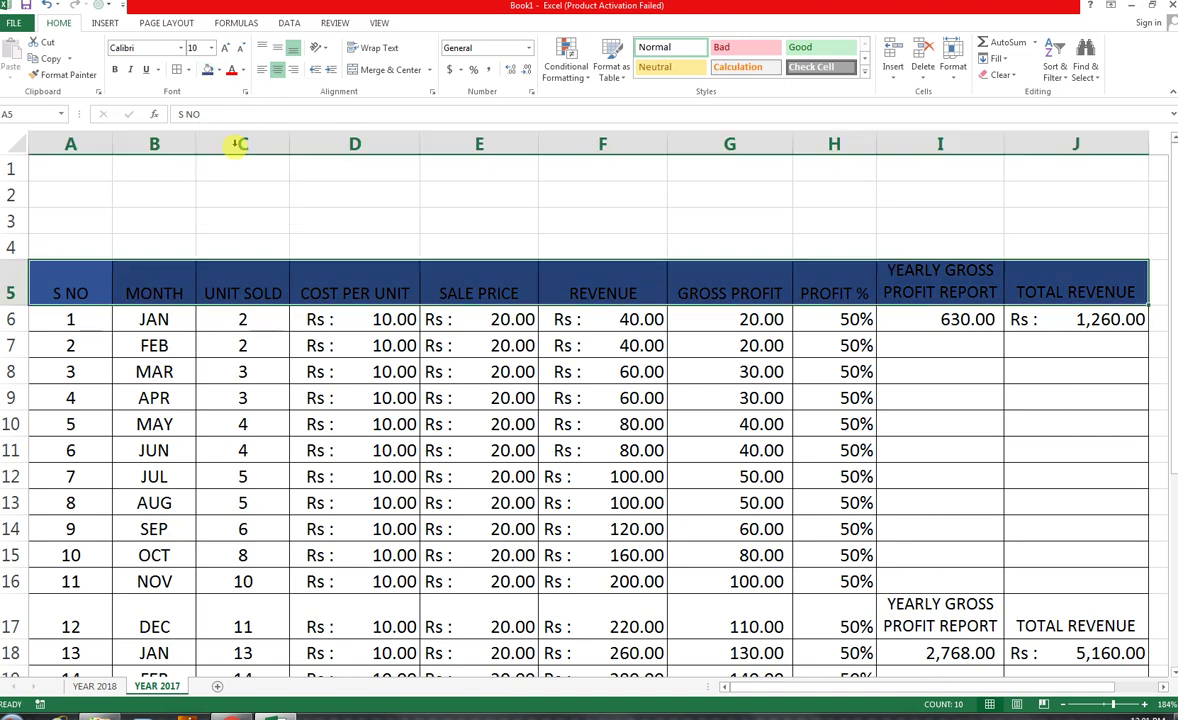
# - Set the header row's text in A5:J5 to white and align it vertically to the middle
pyautogui.click(242, 69)
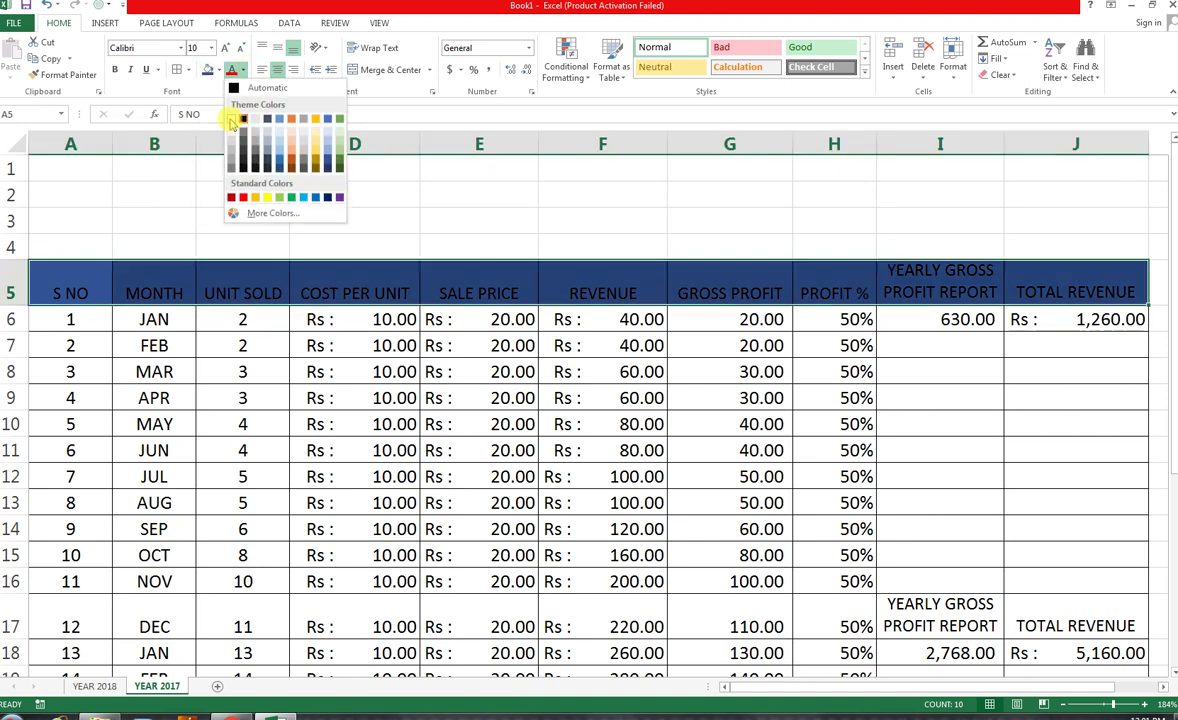
pyautogui.click(232, 113)
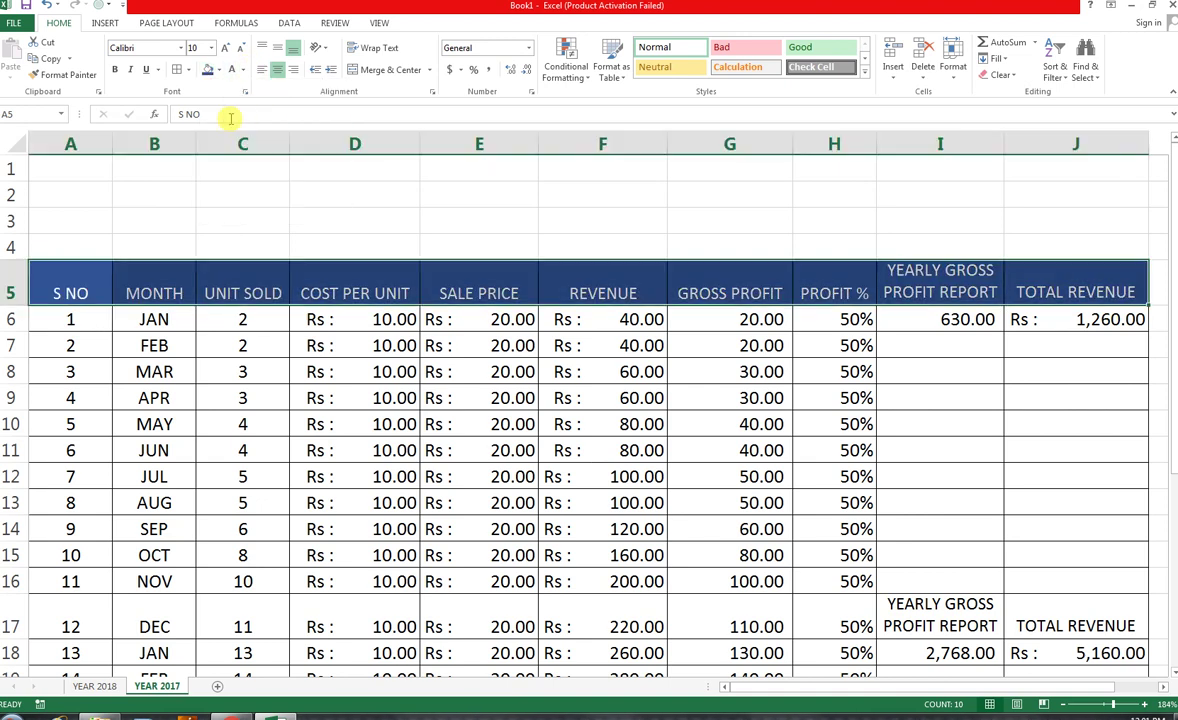
pyautogui.click(278, 50)
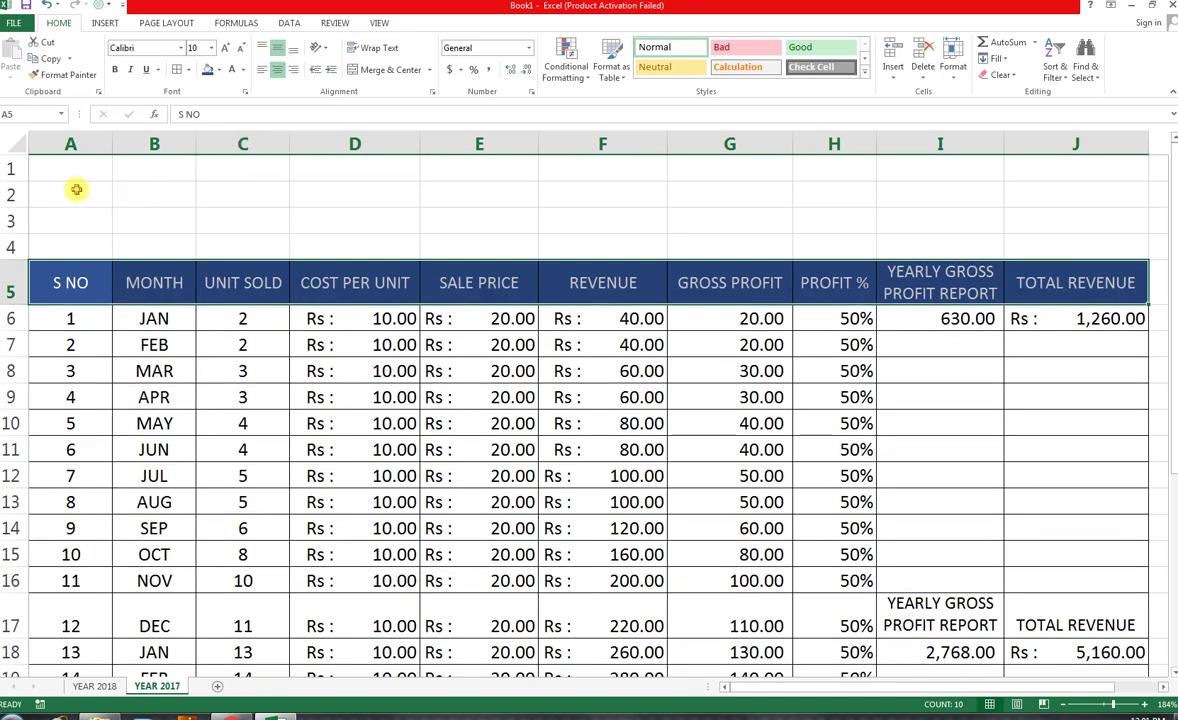
# - Merge and center A2:J3 above the table and fill it with the standard dark blue colour
pyautogui.moveTo(78, 190); pyautogui.dragTo(1062, 222)
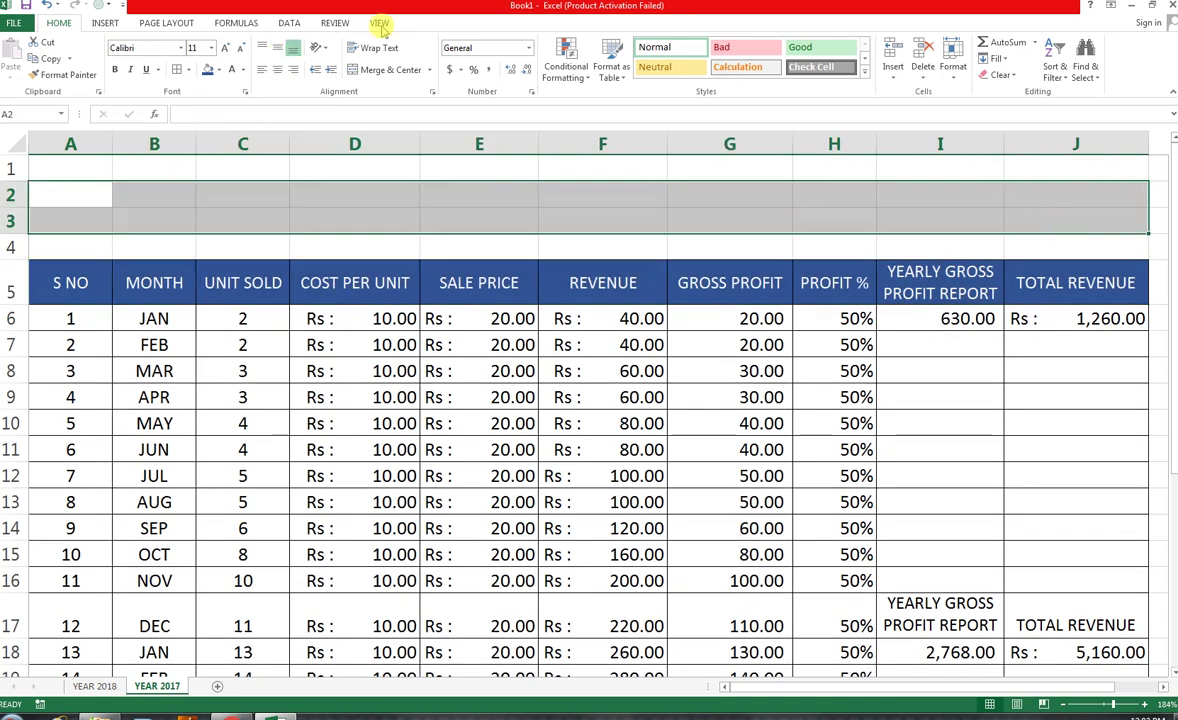
pyautogui.click(367, 72)
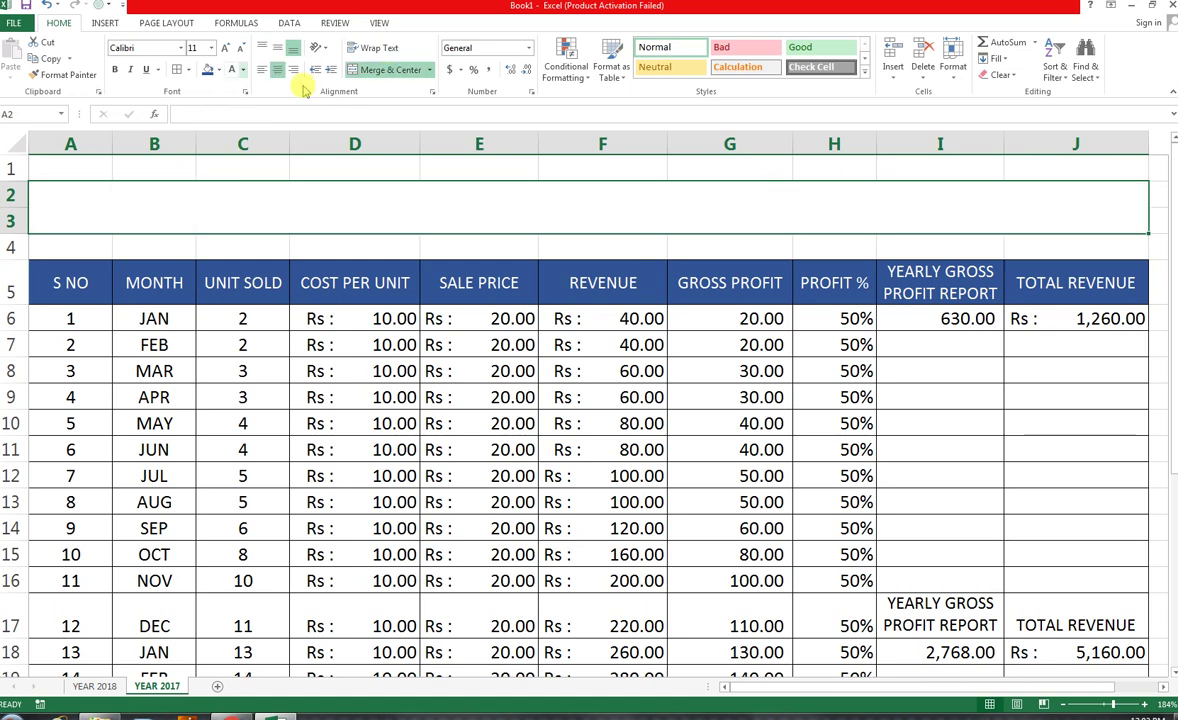
pyautogui.click(218, 72)
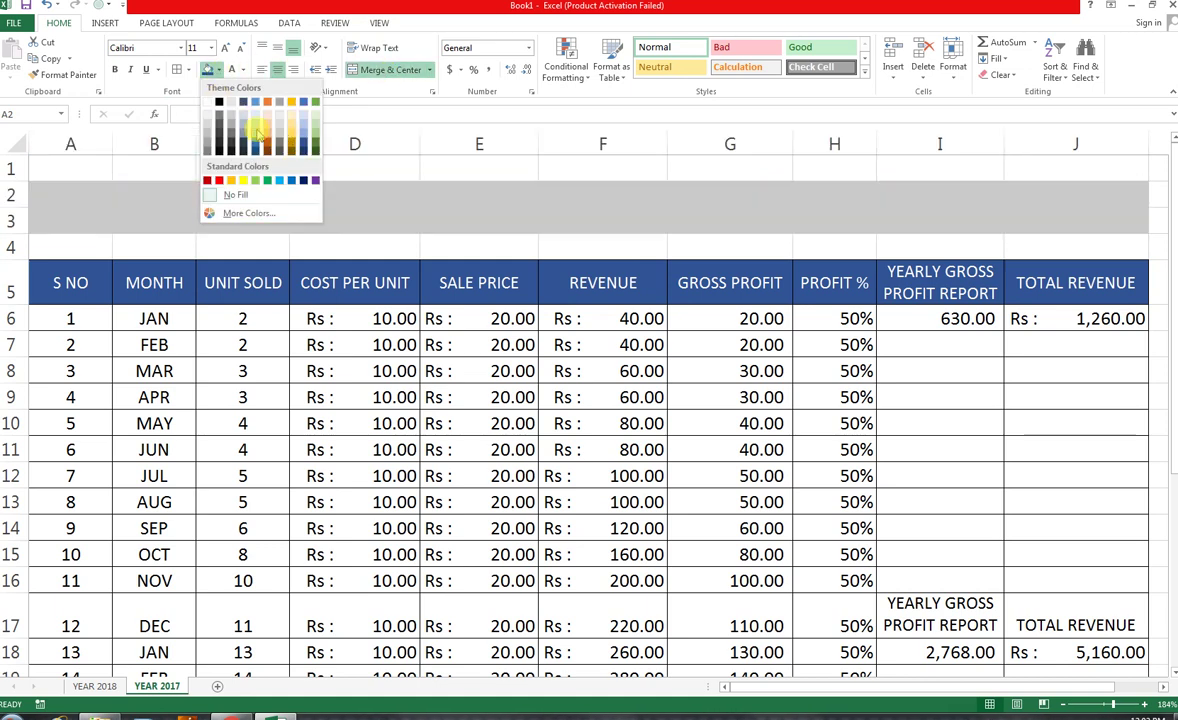
pyautogui.click(303, 180)
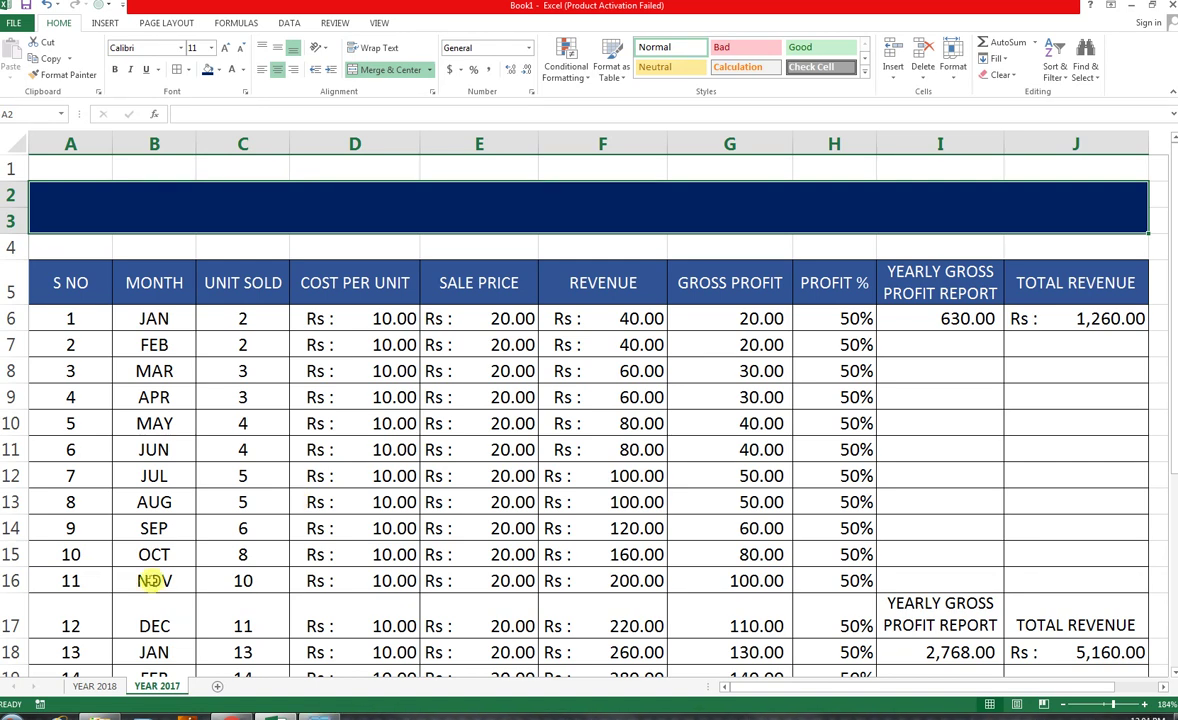
# - Enter the title "SALES REPORT FOR THE YEAR OF 2017-2018" in the merged banner A2:J3
pyautogui.write('SAL')
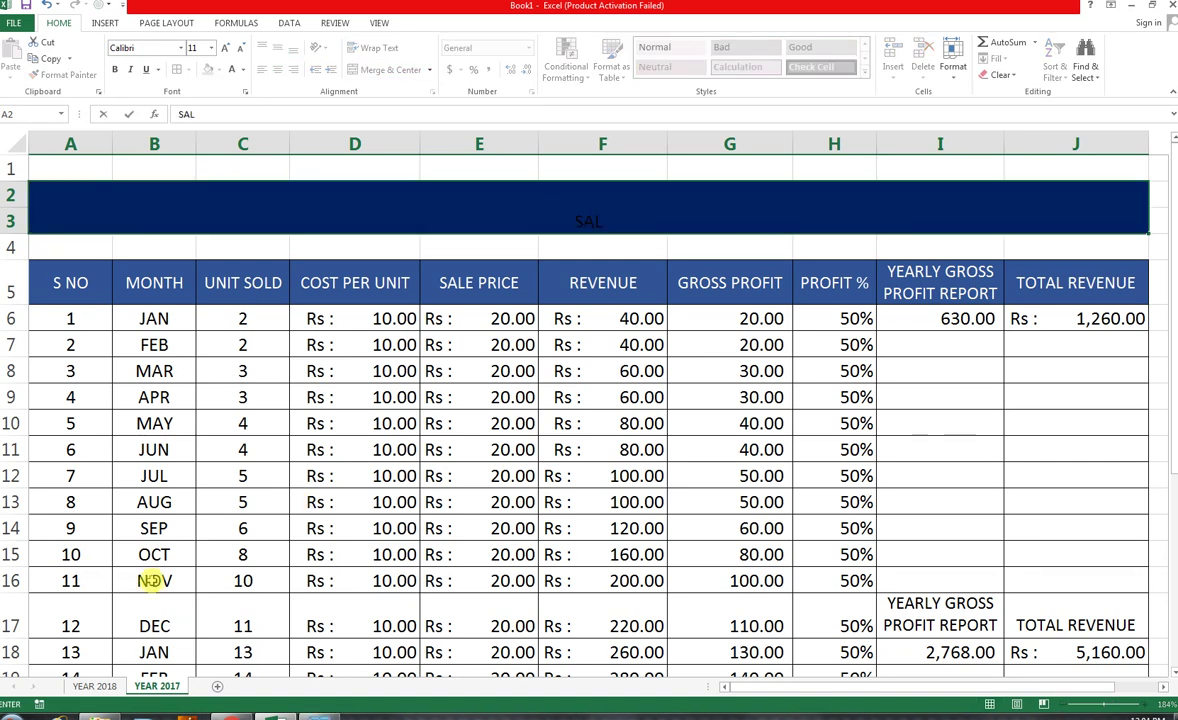
pyautogui.write('ES REPORT')
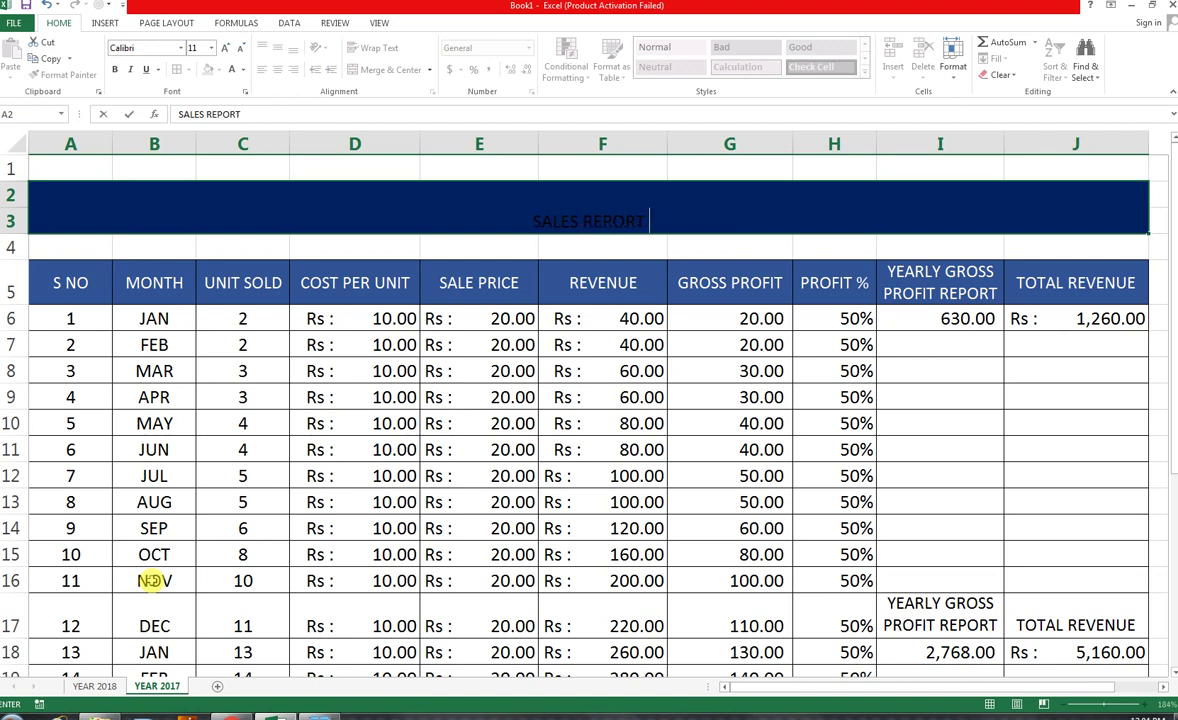
pyautogui.write(' FOR THE Y')
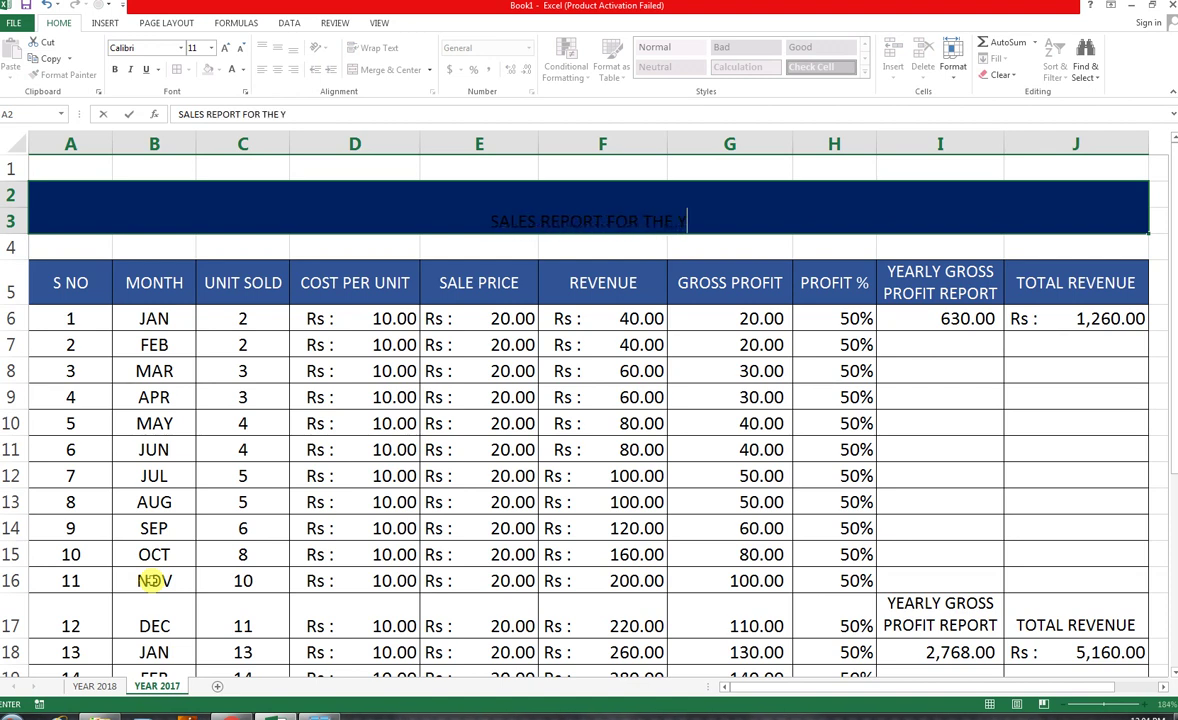
pyautogui.write('EAR OF')
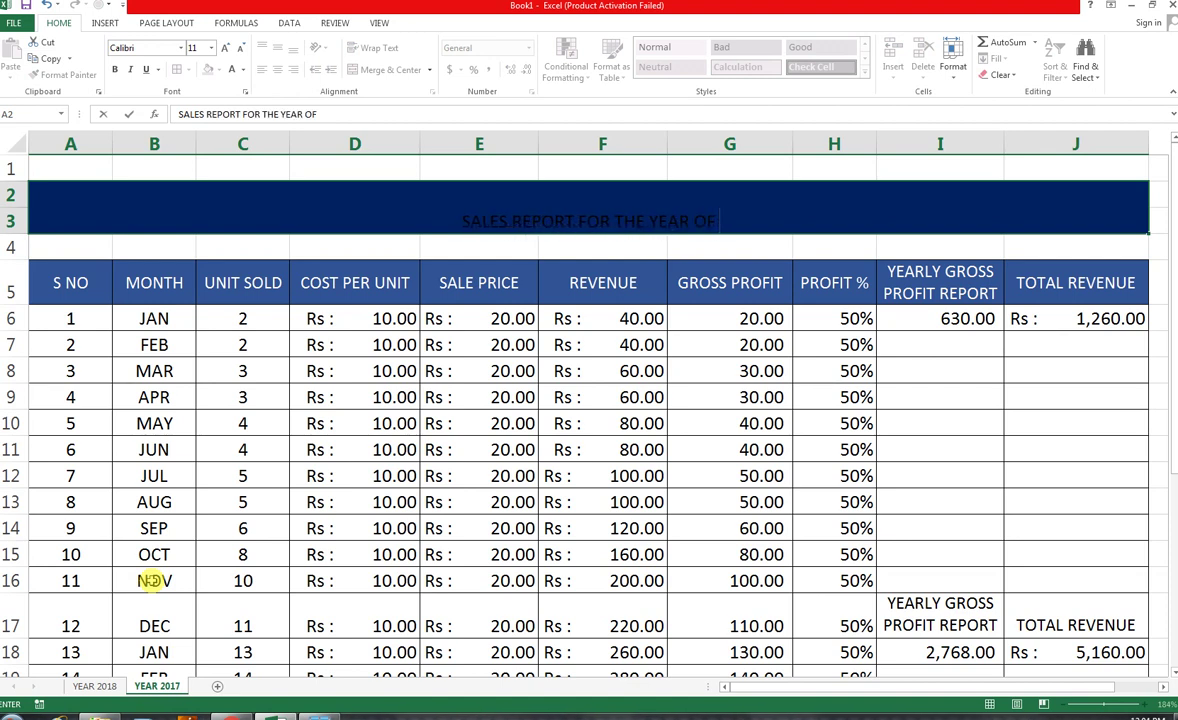
pyautogui.write(' 2017-5201')
pyautogui.press('BackSpace')
pyautogui.press('BackSpace')
pyautogui.press('BackSpace')
pyautogui.press('BackSpace')
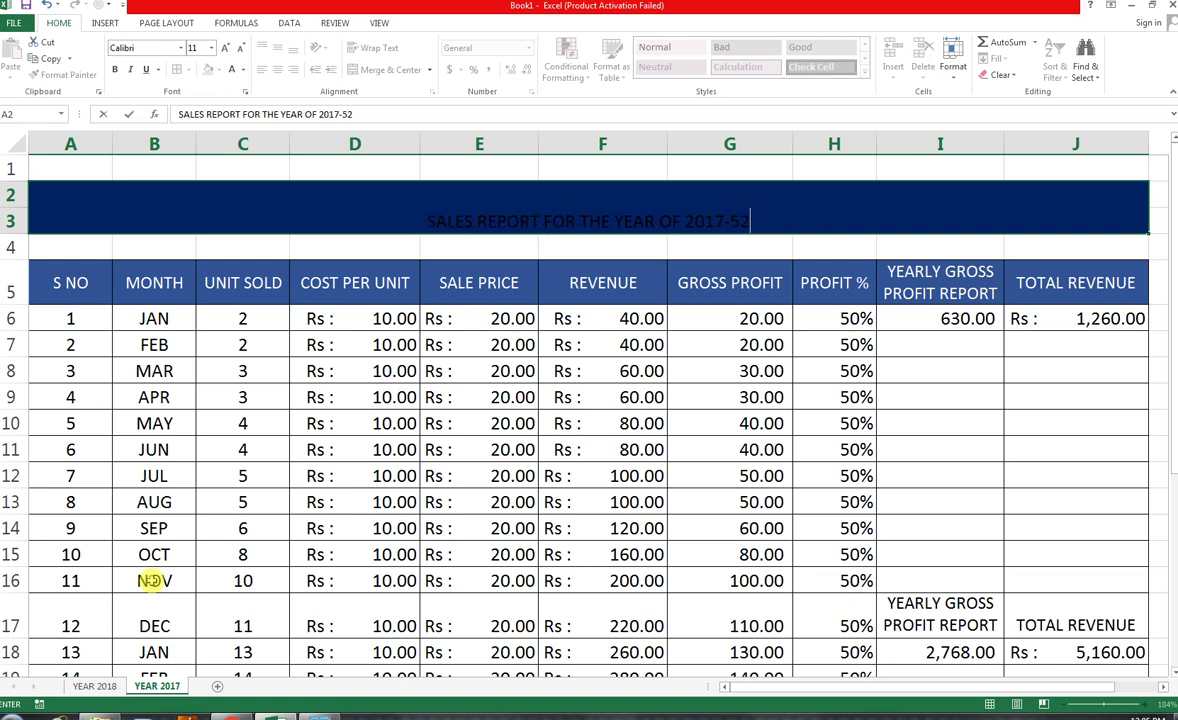
pyautogui.write('2018')
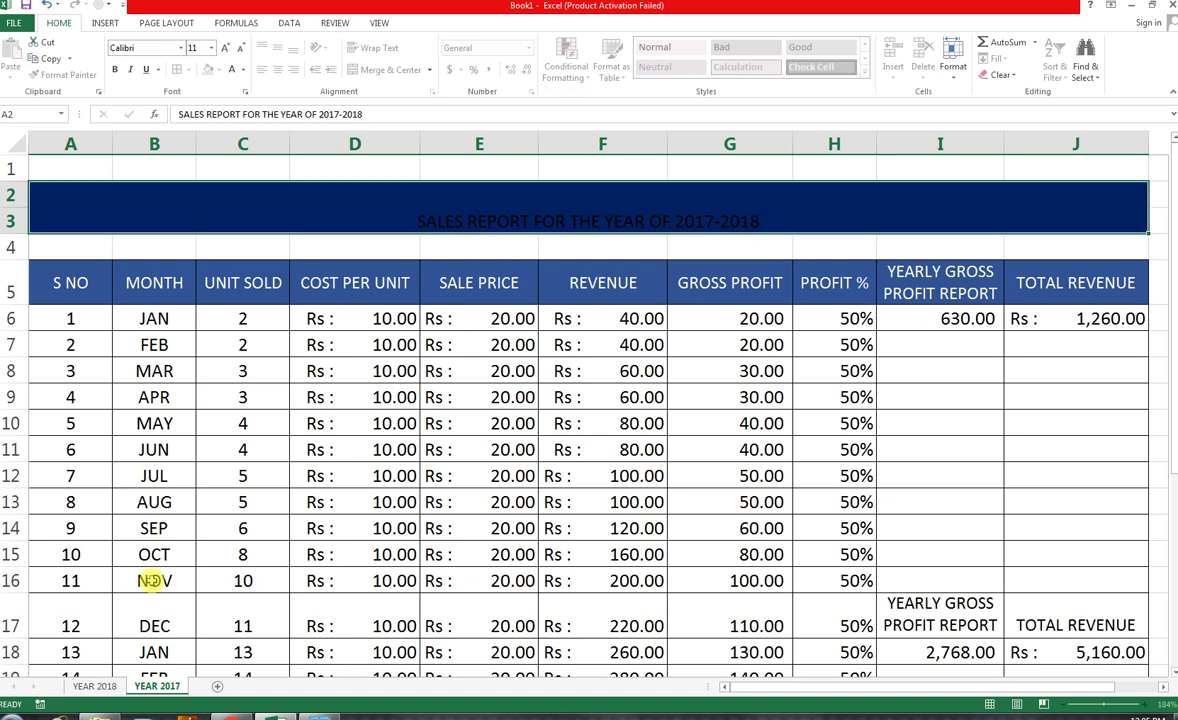
pyautogui.press('Return')
# - Align the banner title vertically to the middle and enlarge its font size to 18
pyautogui.click(445, 197)
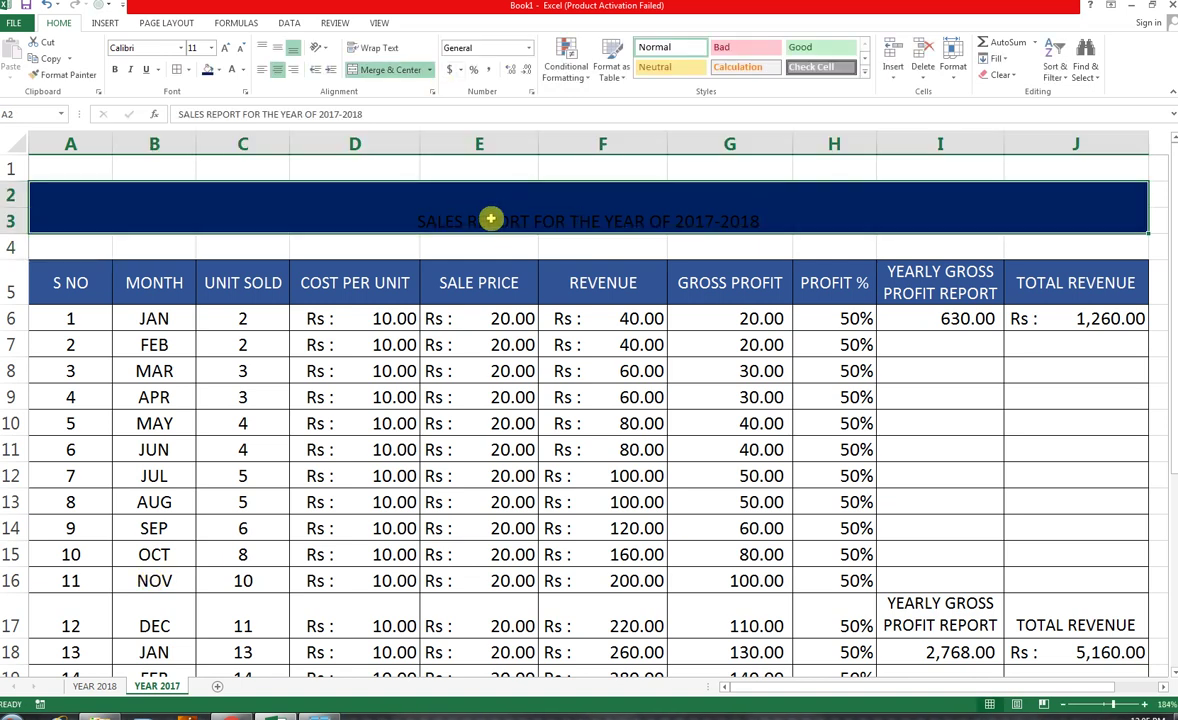
pyautogui.click(277, 47)
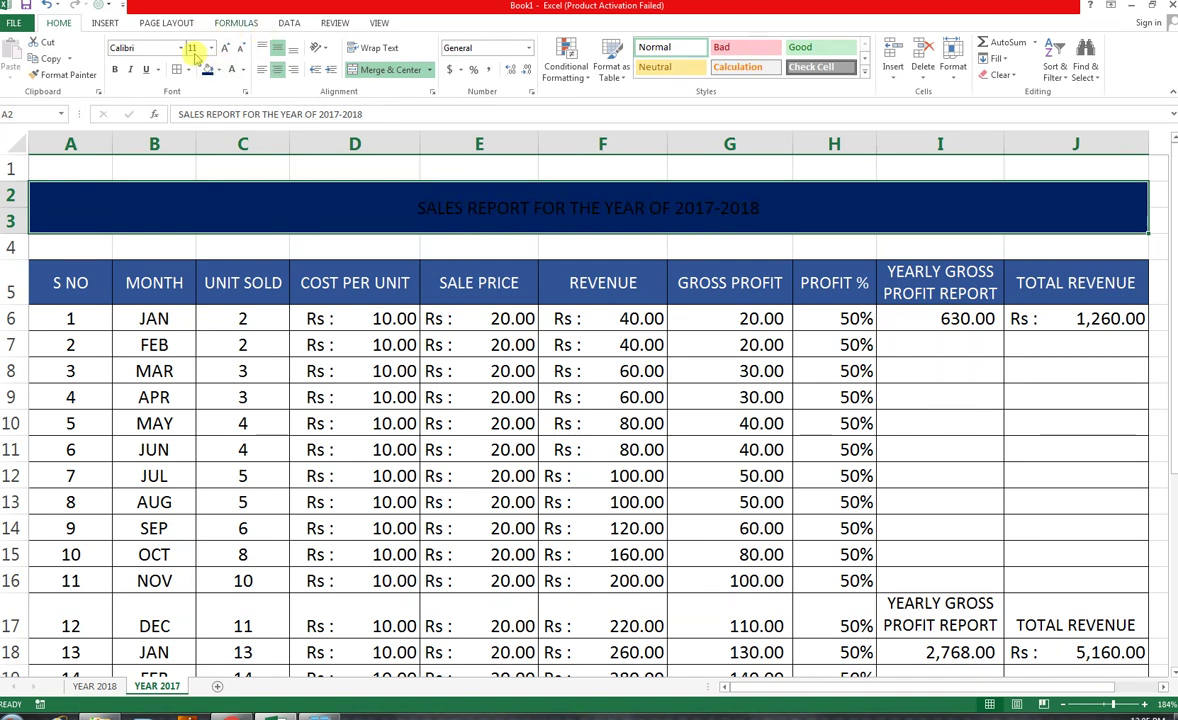
pyautogui.click(223, 48)
pyautogui.click(223, 48)
pyautogui.click(223, 48)
pyautogui.click(223, 48)
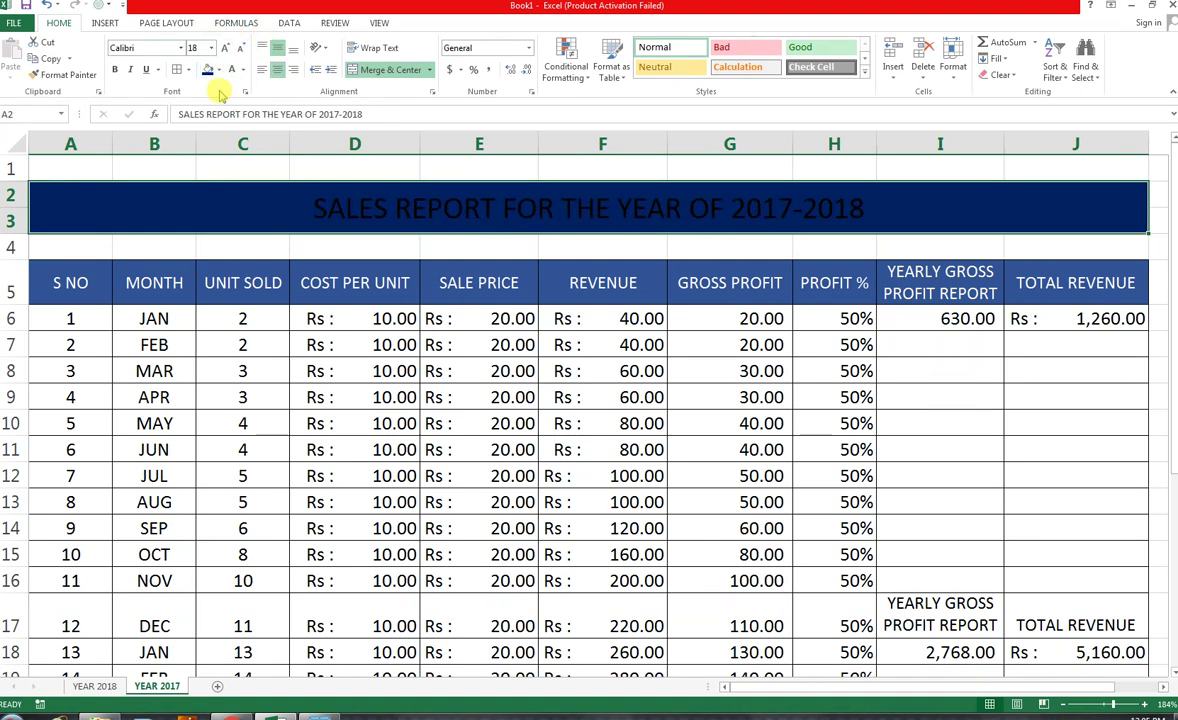
# - Make the banner title's text white and bold
pyautogui.click(232, 70)
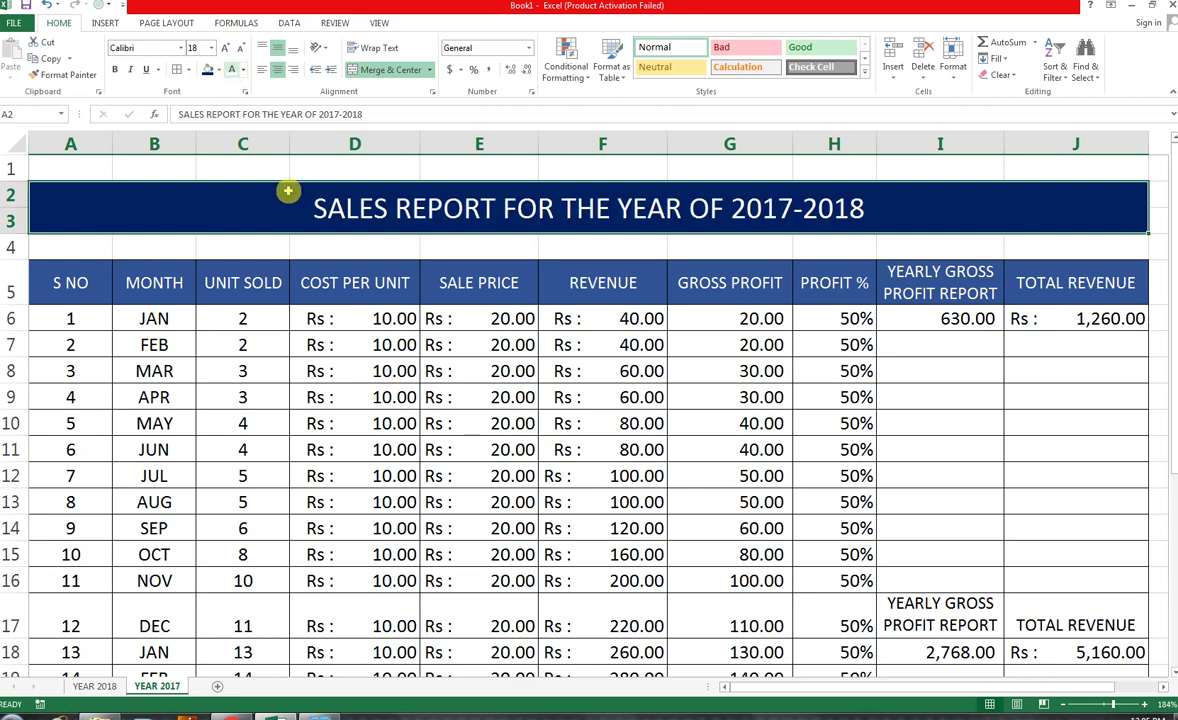
pyautogui.click(116, 70)
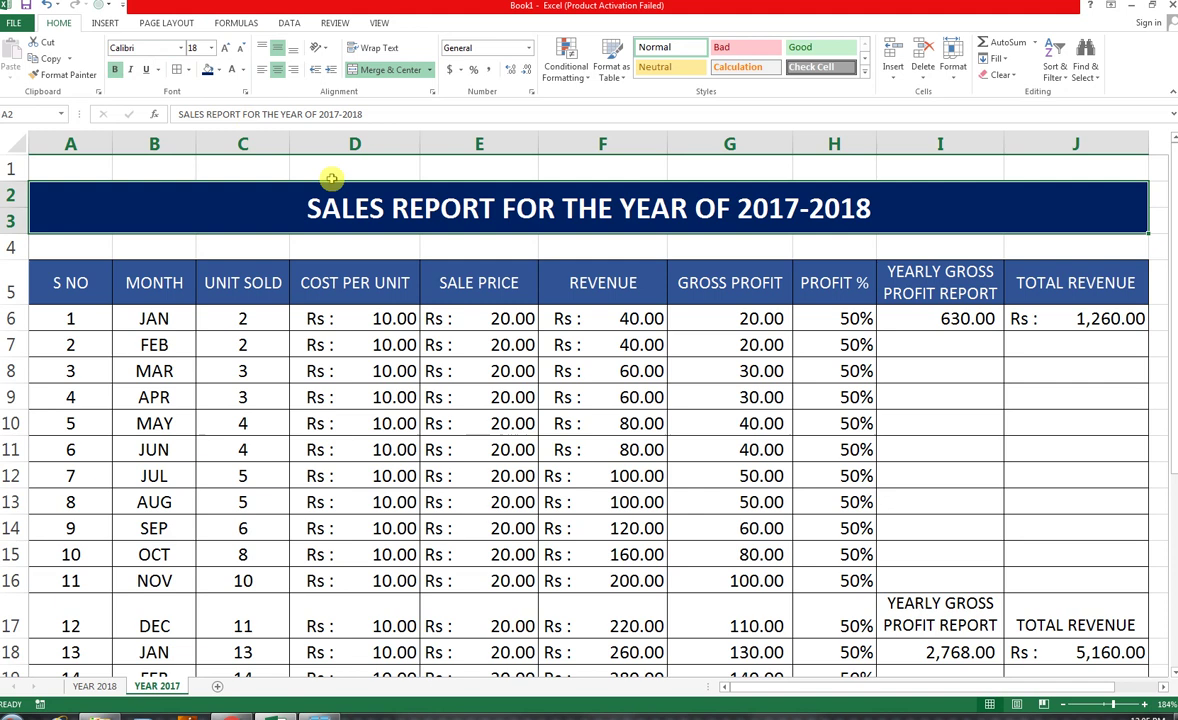
pyautogui.click(345, 371)
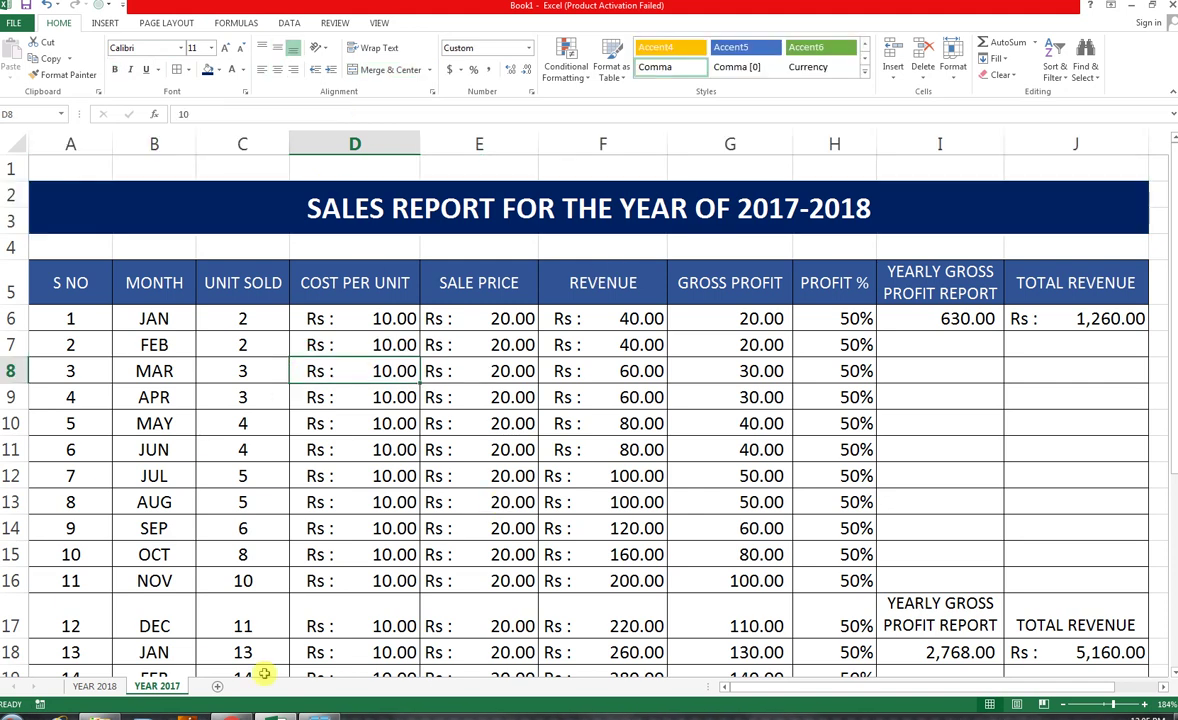
# - Switch to Chrome to view the YouTube channel's videos page
pyautogui.click(230, 716)
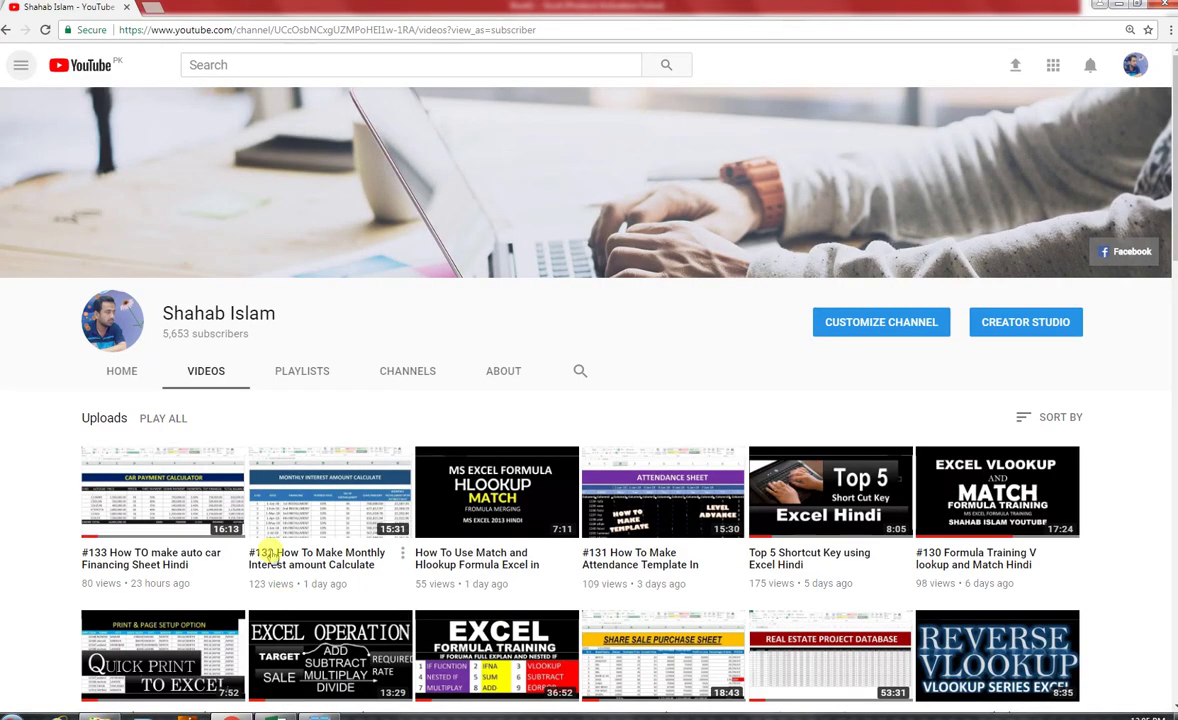